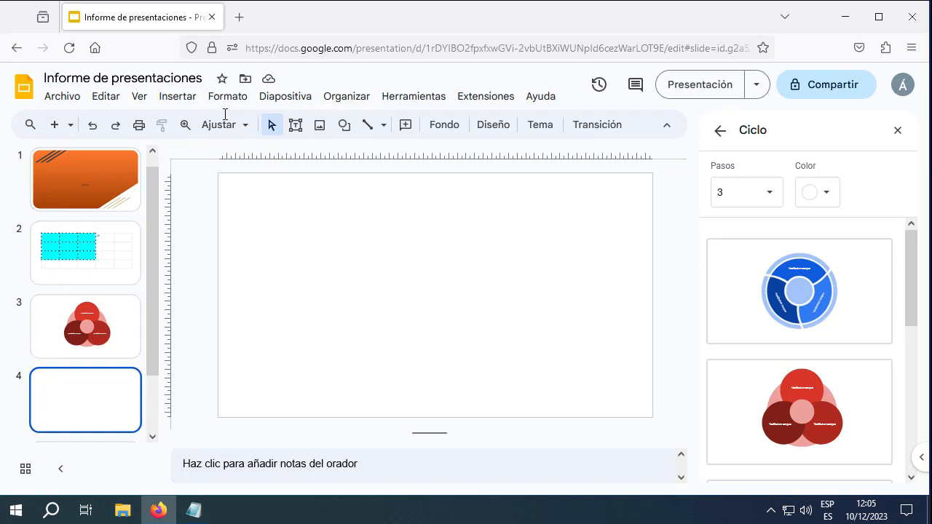
Insert a linked bar chart on slide 4 via Insertar > Gráfico > Barras
left_click(184, 97)
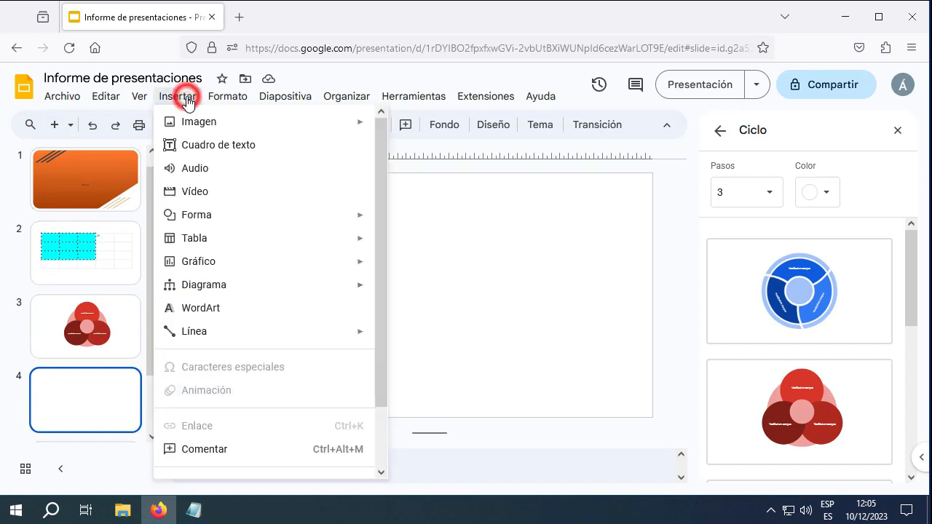
left_click(212, 260)
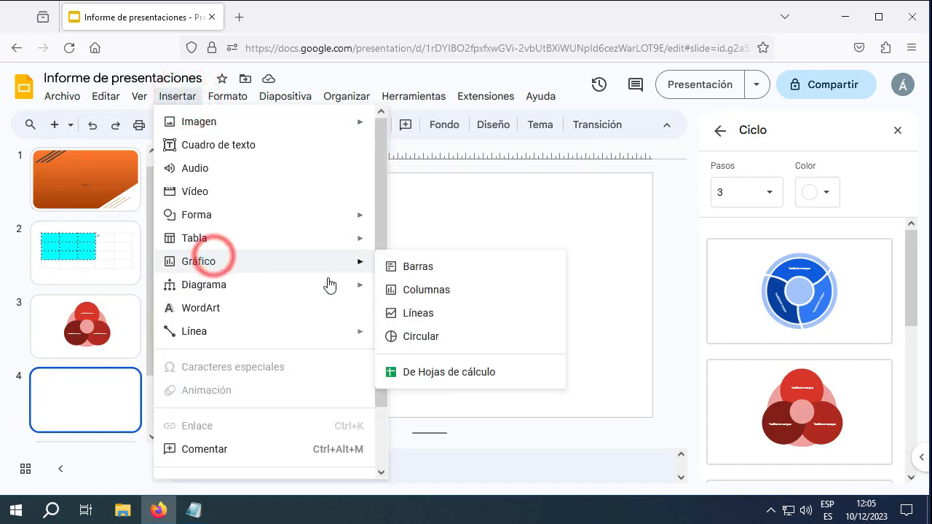
left_click(425, 269)
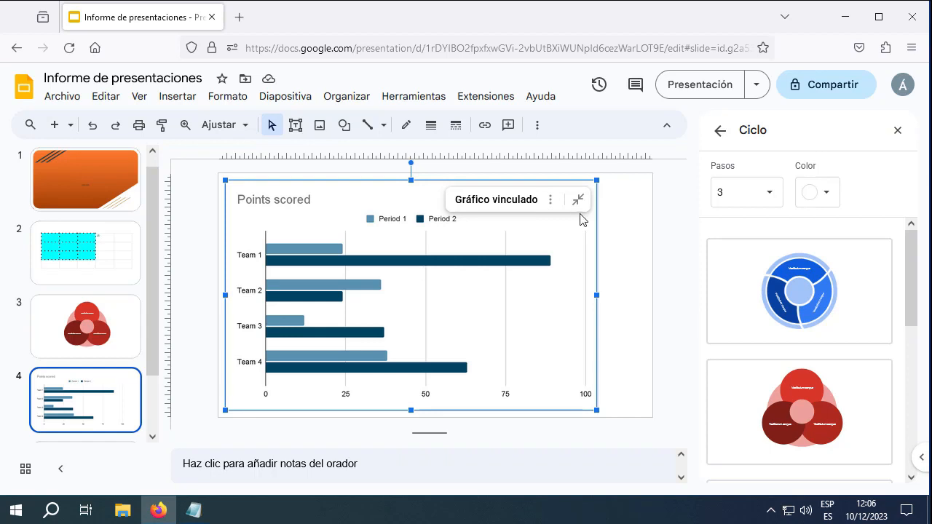
Reselect the 'Points scored' chart and show its Gráfico vinculado options menu
left_click(634, 291)
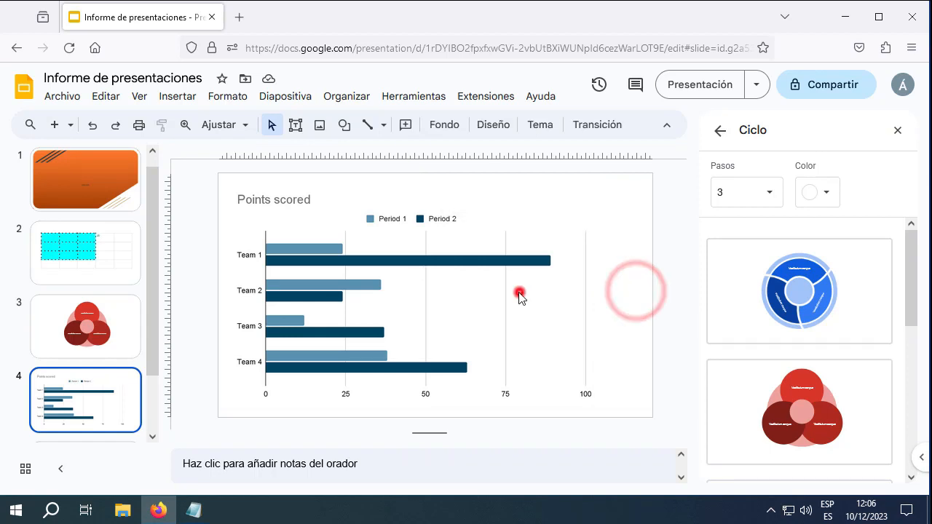
left_click(518, 294)
left_click(550, 201)
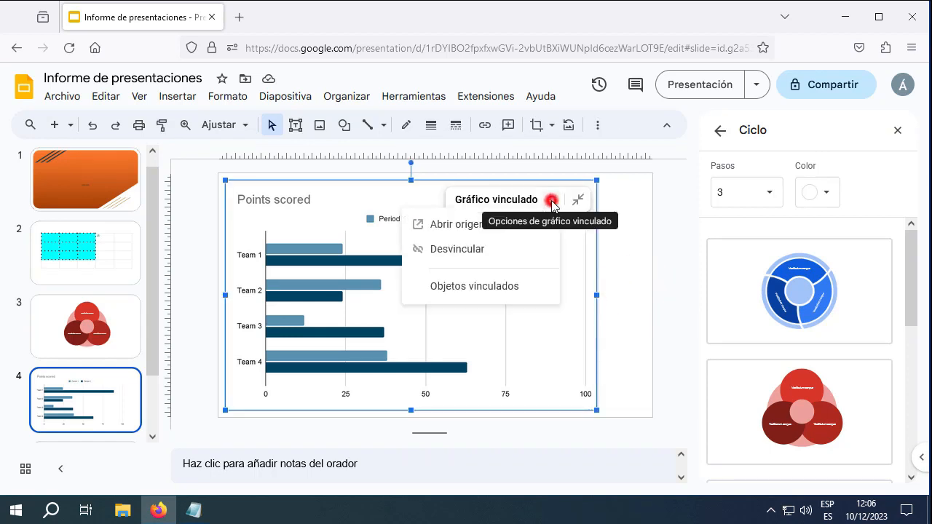
Open the chart's source spreadsheet in Sheets and move the chart to the right of the team table
left_click(444, 225)
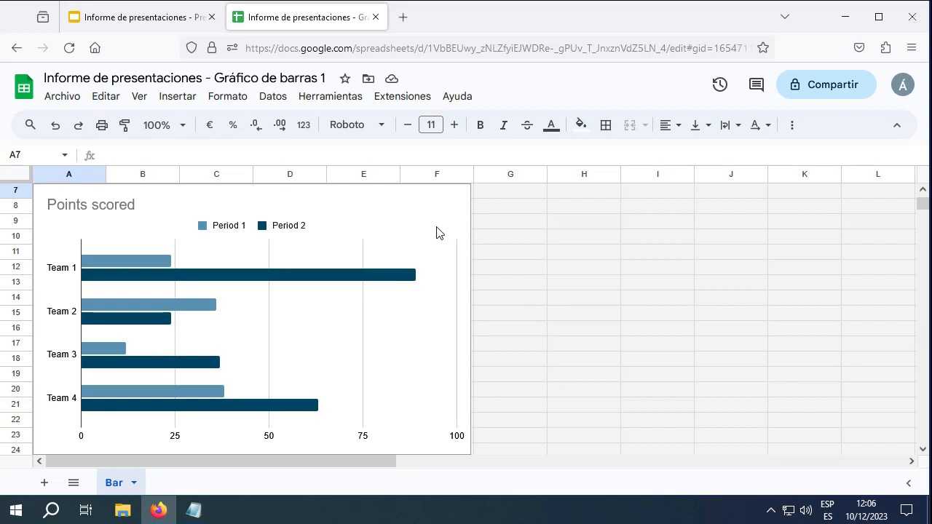
scroll(418, 248, "up", 3)
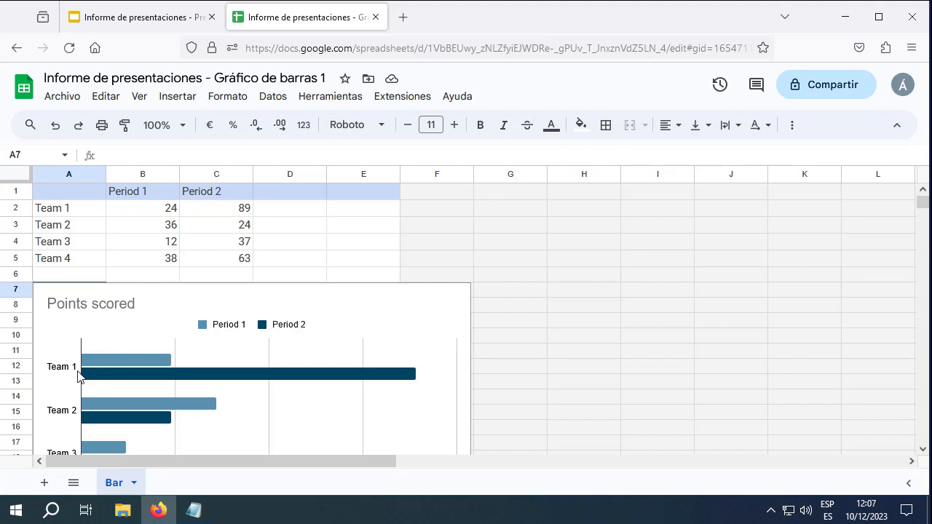
left_click_drag(230, 301, 643, 204)
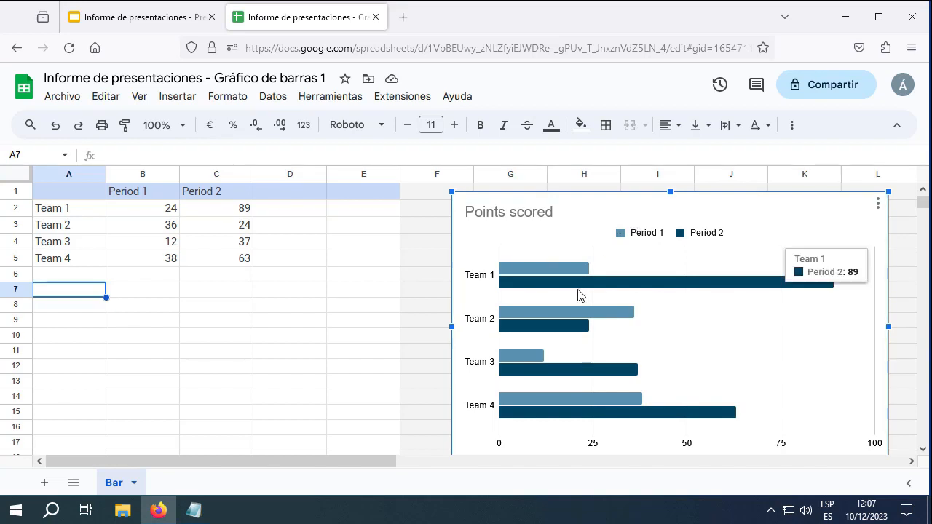
Retitle the chart from 'Points scored' to 'Ingresos'
double_click(511, 215)
double_click(559, 213)
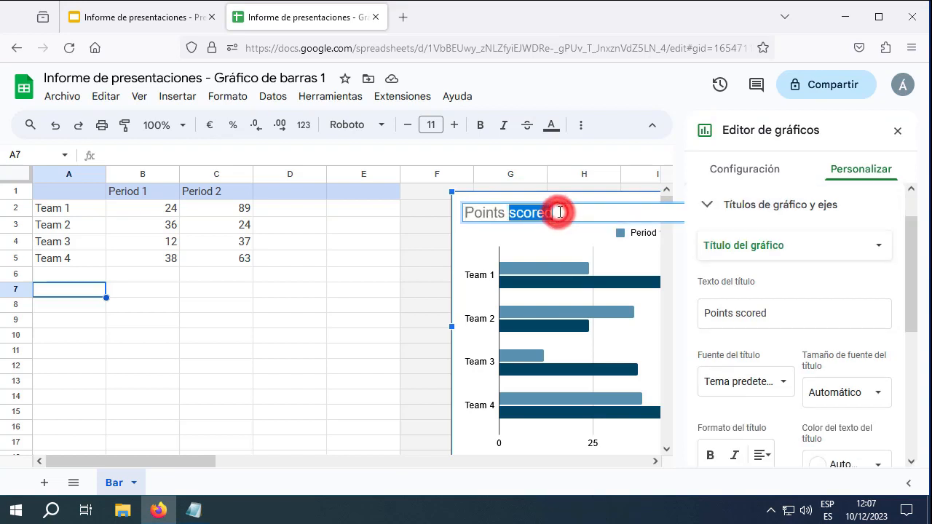
left_click_drag(558, 214, 463, 215)
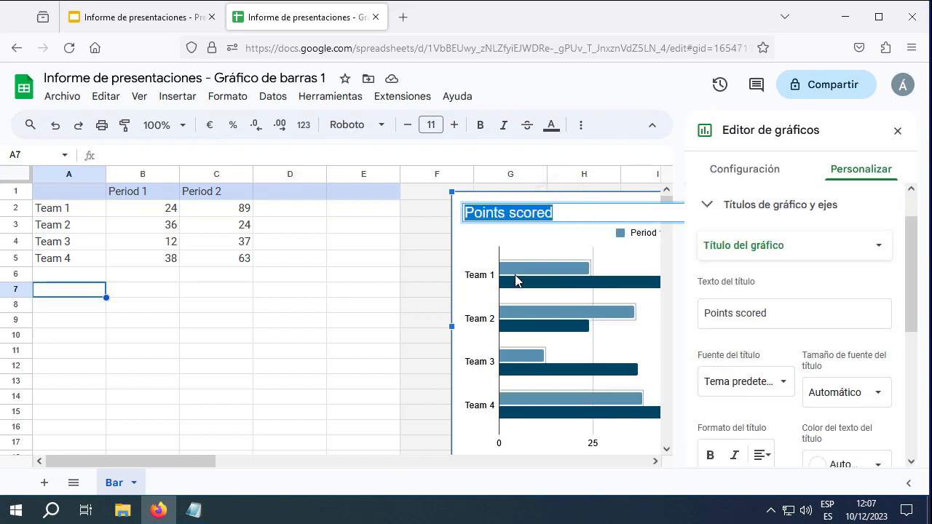
type("Ingre")
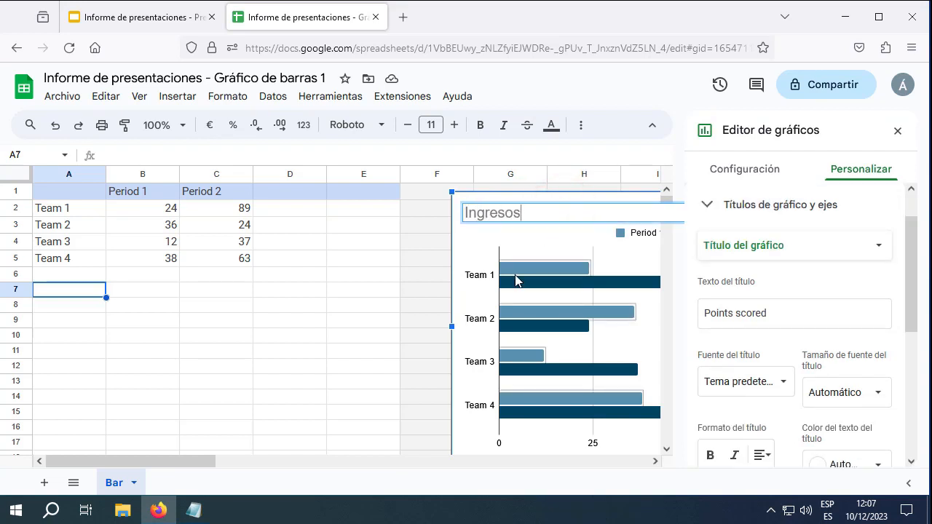
type("sos")
key("Return")
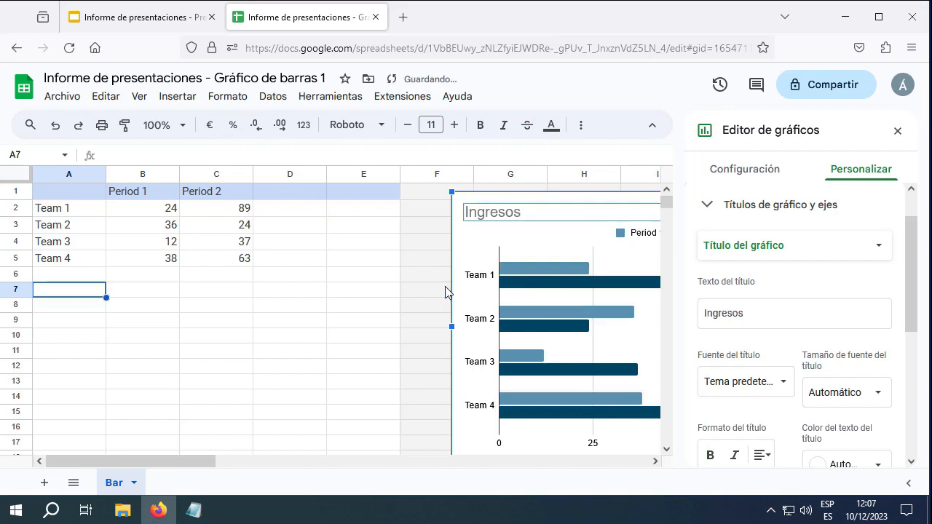
left_click(897, 130)
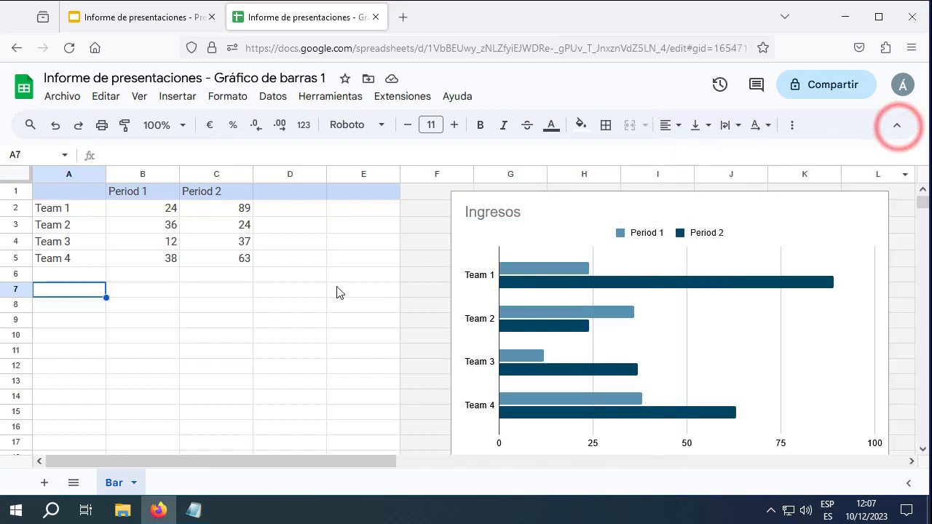
double_click(798, 249)
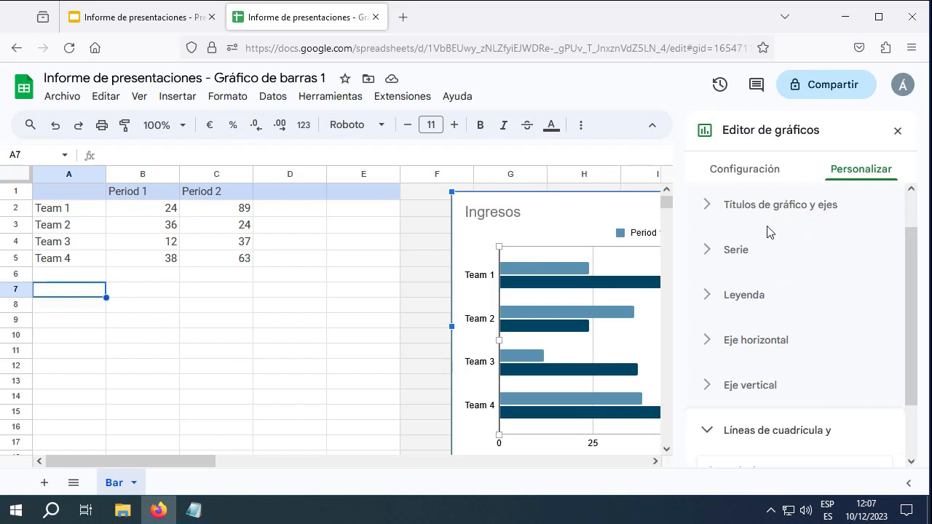
left_click(770, 175)
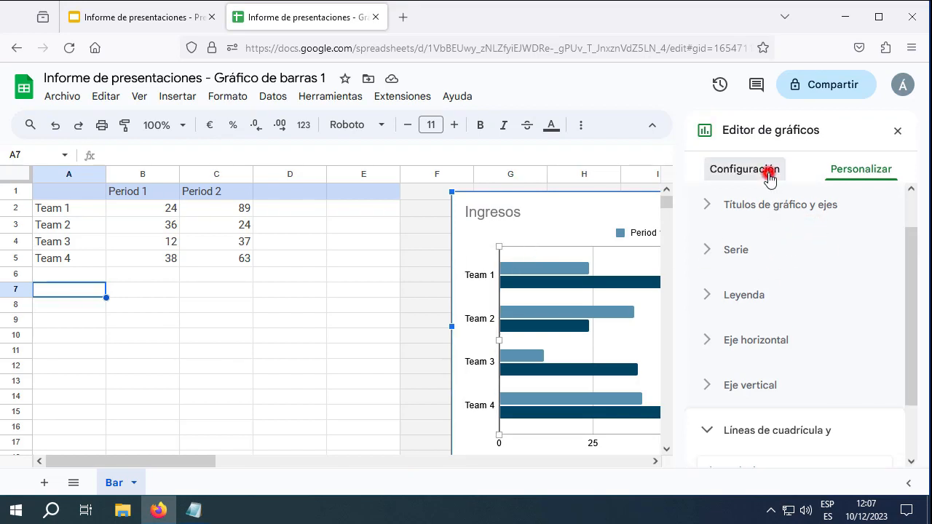
scroll(791, 245, "up", 1)
left_click(817, 226)
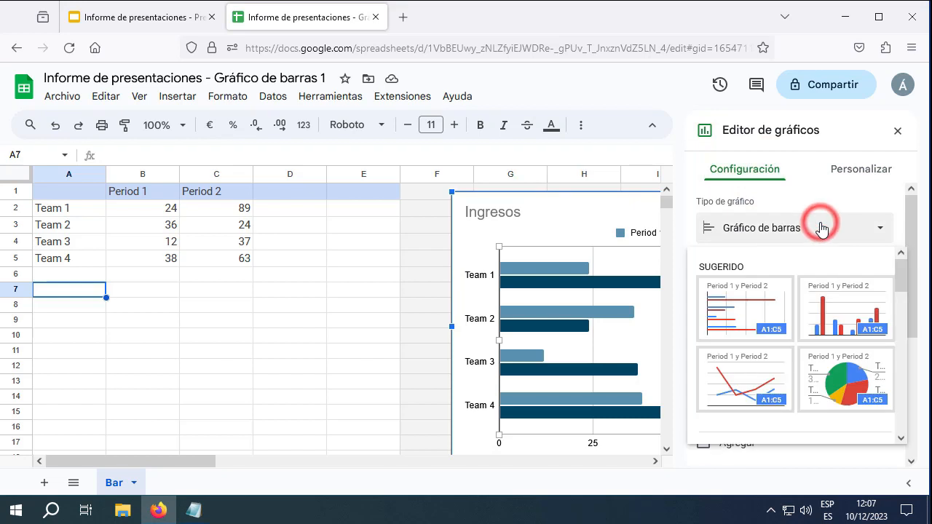
scroll(807, 305, "down", 5)
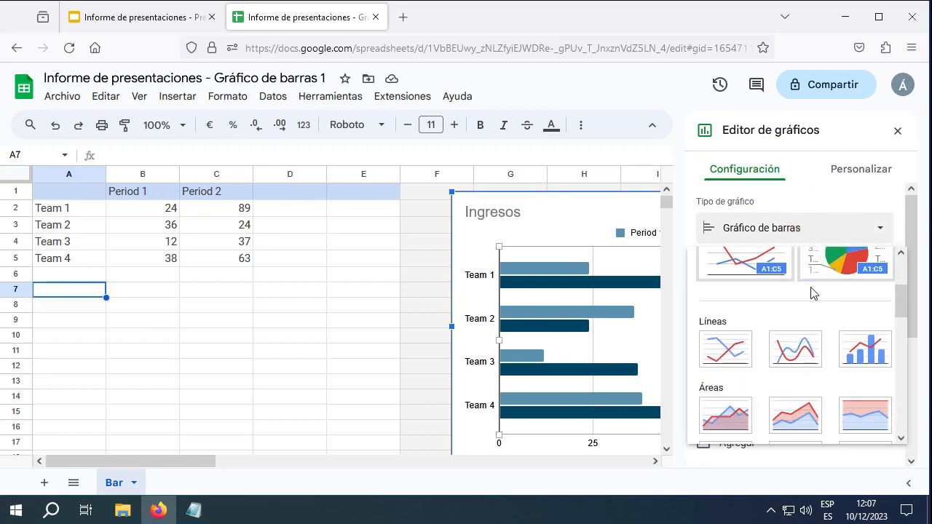
scroll(812, 291, "down", 5)
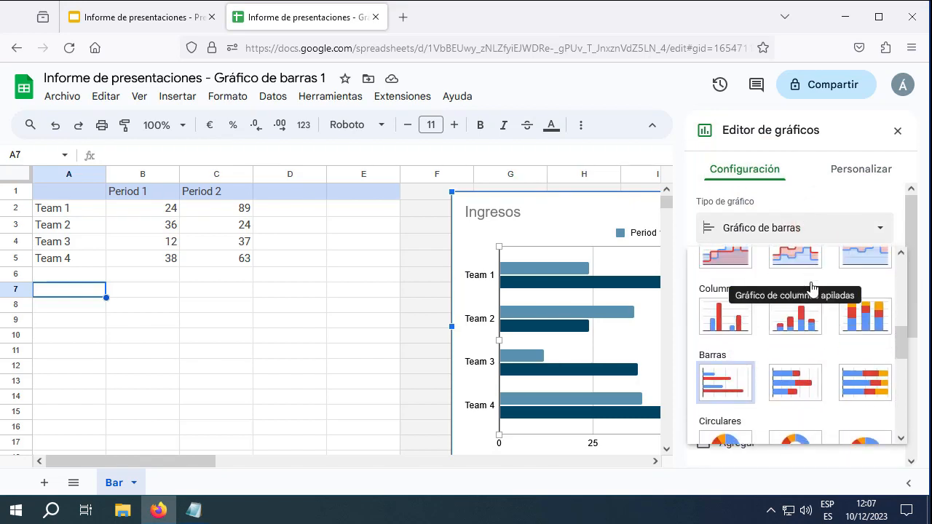
scroll(813, 287, "down", 1)
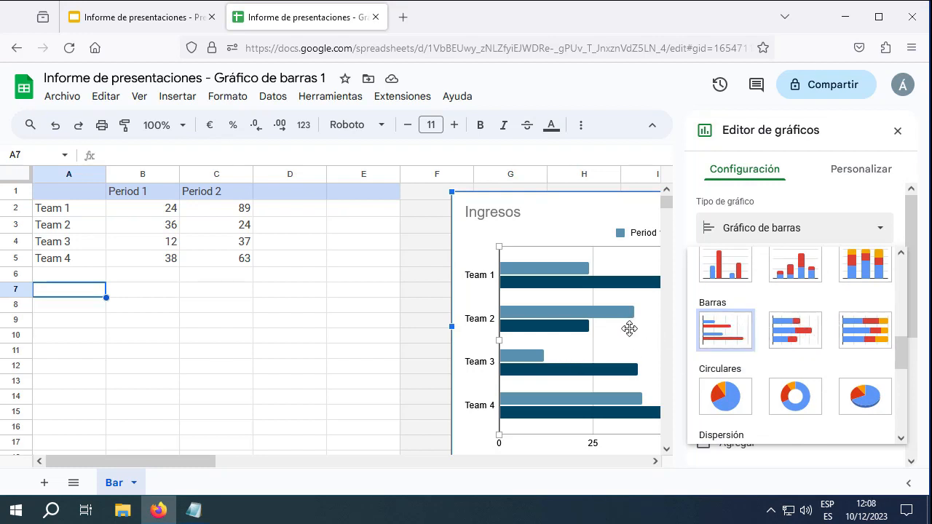
left_click(793, 339)
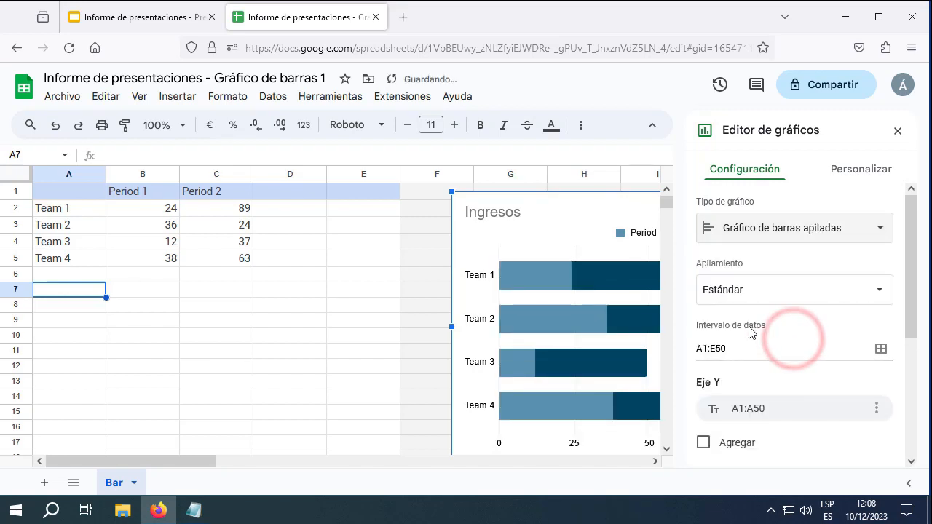
left_click(786, 234)
scroll(766, 309, "down", 3)
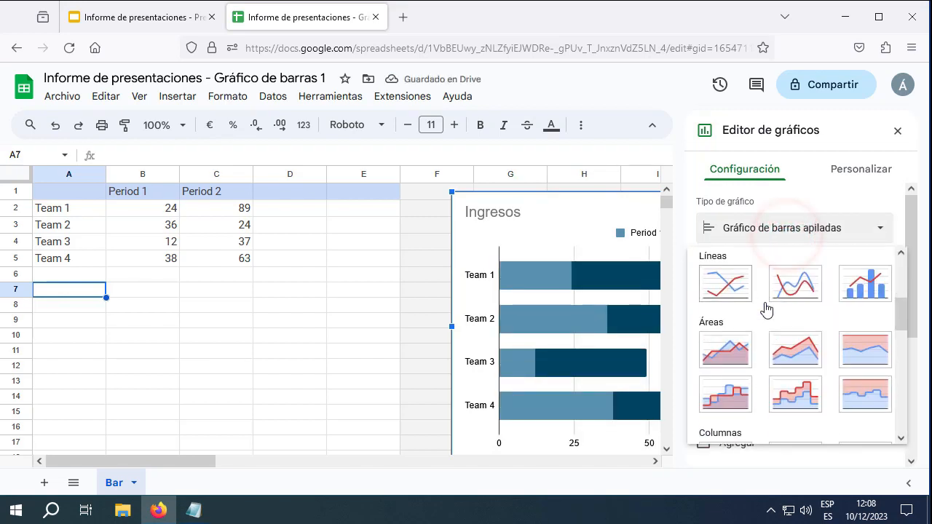
scroll(753, 311, "down", 3)
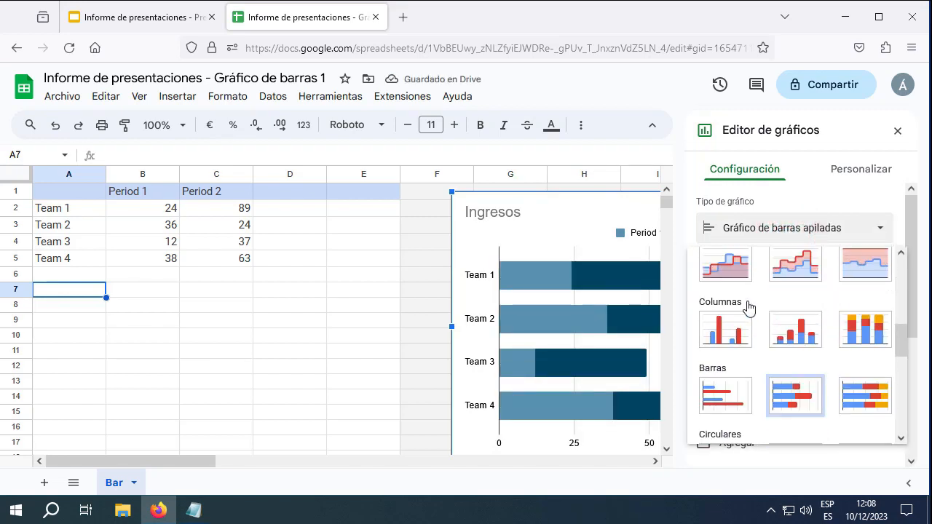
left_click(729, 393)
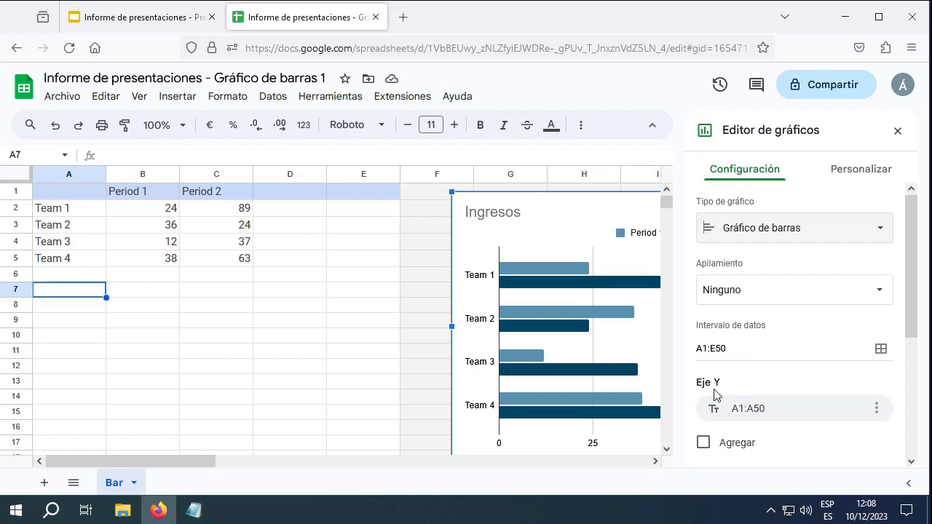
left_click(150, 319)
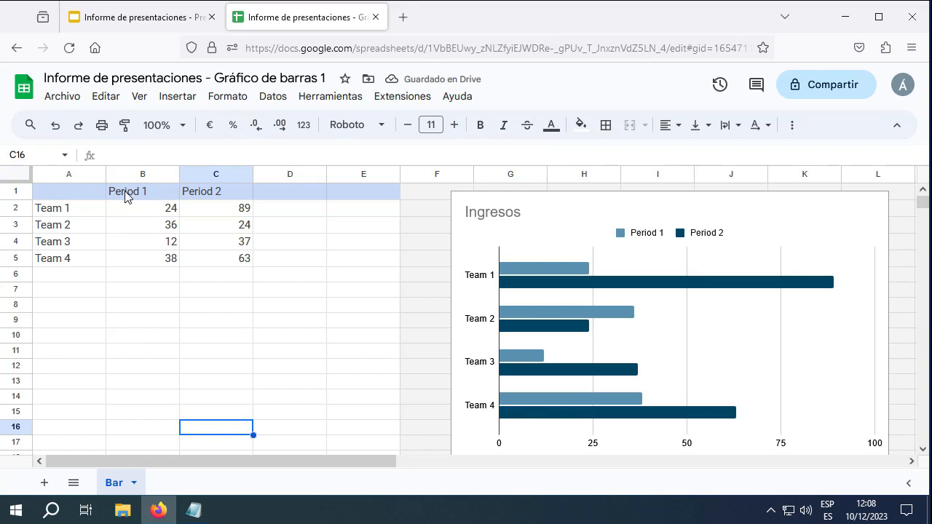
Rename the B1 and C1 headers from Period 1 and Period 2 to Septiembre and Octubre
left_click(125, 193)
double_click(146, 191)
left_click_drag(149, 192, 100, 192)
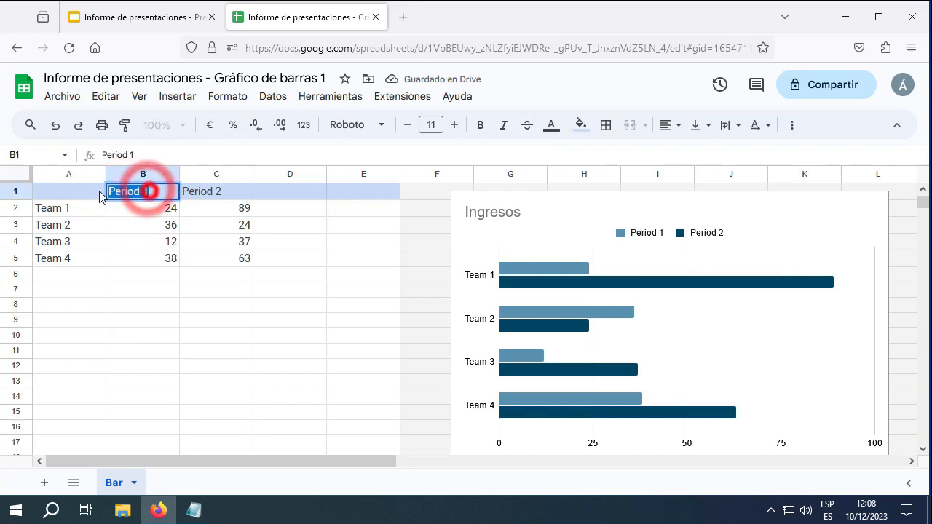
type("Sept")
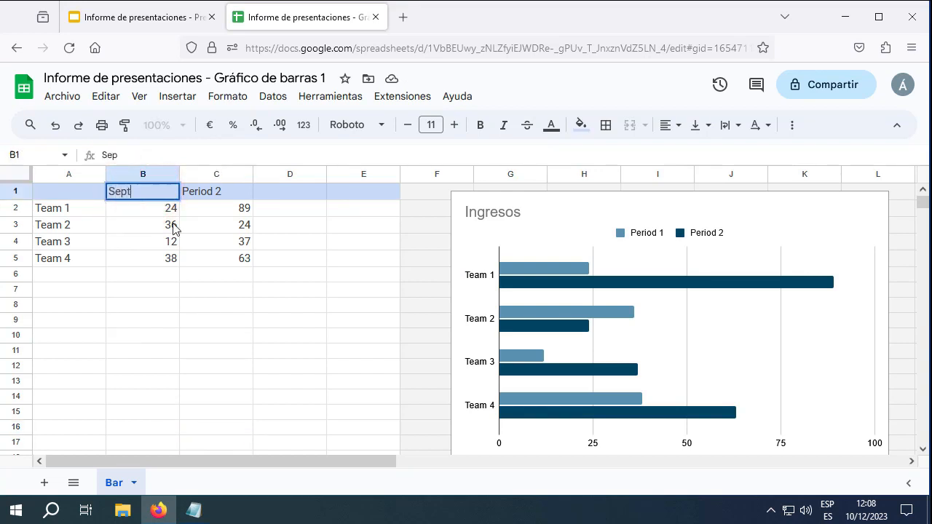
type("iembre")
double_click(196, 191)
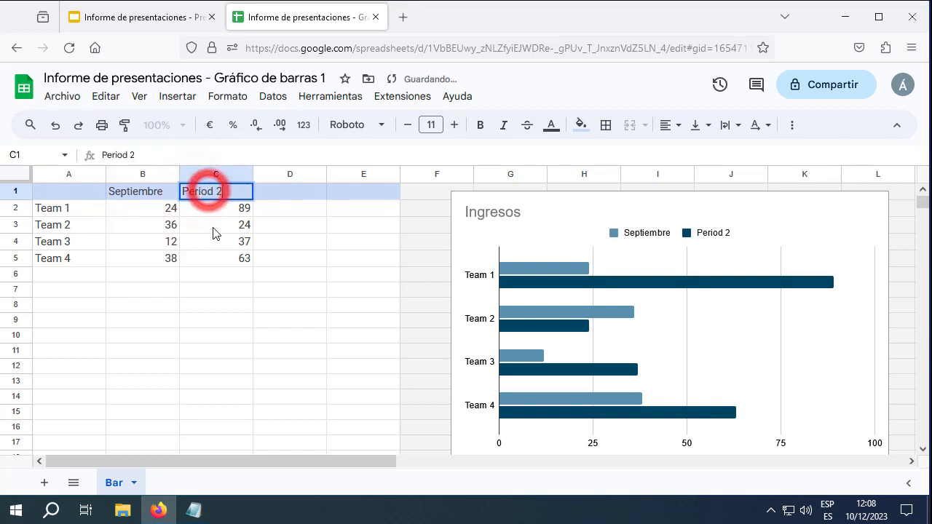
key("BackSpace")
key("BackSpace")
key("BackSpace")
key("BackSpace")
key("BackSpace")
key("BackSpace")
key("BackSpace")
key("BackSpace")
type("Octubre")
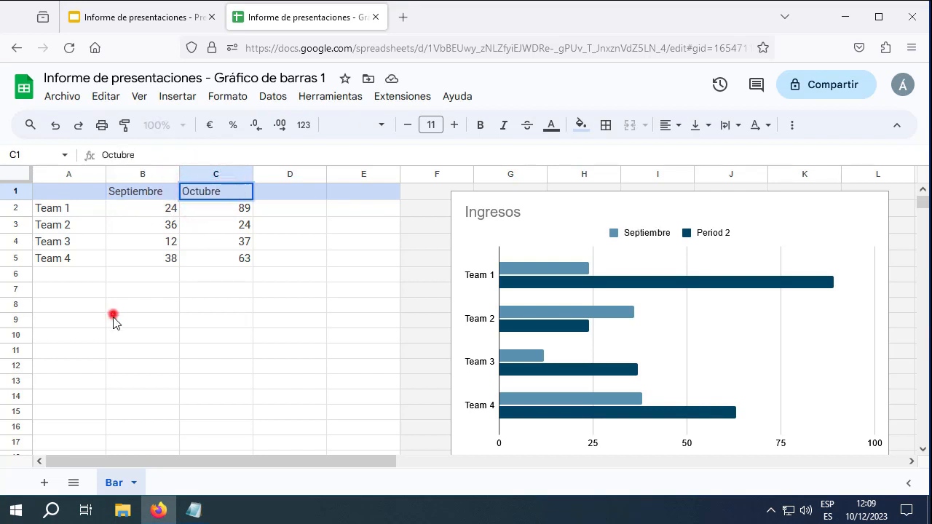
left_click(114, 318)
Replace the team labels in A2:A5 with Ordenadores, Tabletas, Móviles and Robots
left_click(75, 208)
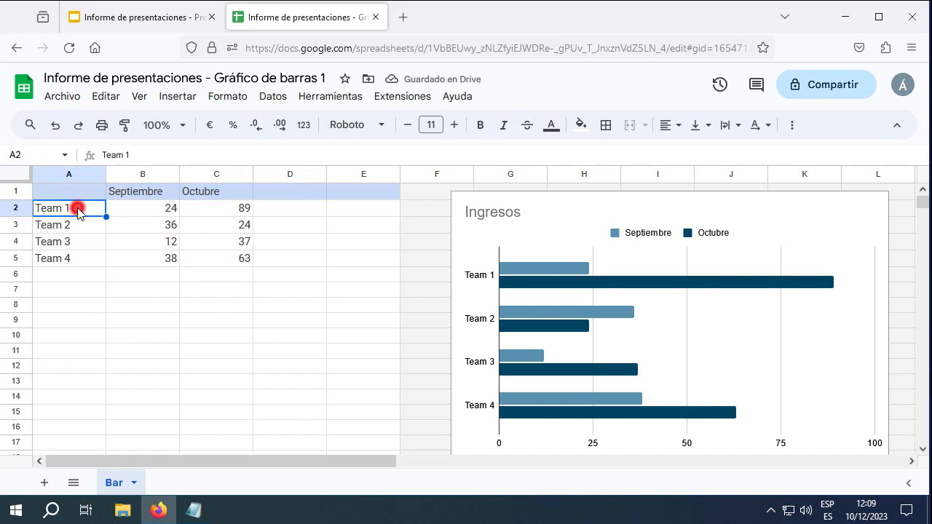
triple_click(78, 209)
left_click(75, 208)
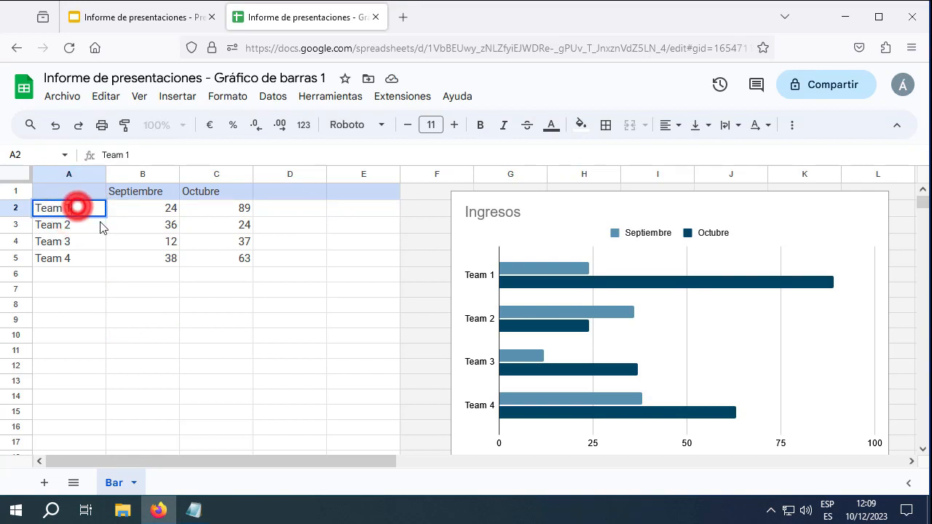
key("BackSpace")
key("BackSpace")
key("BackSpace")
key("BackSpace")
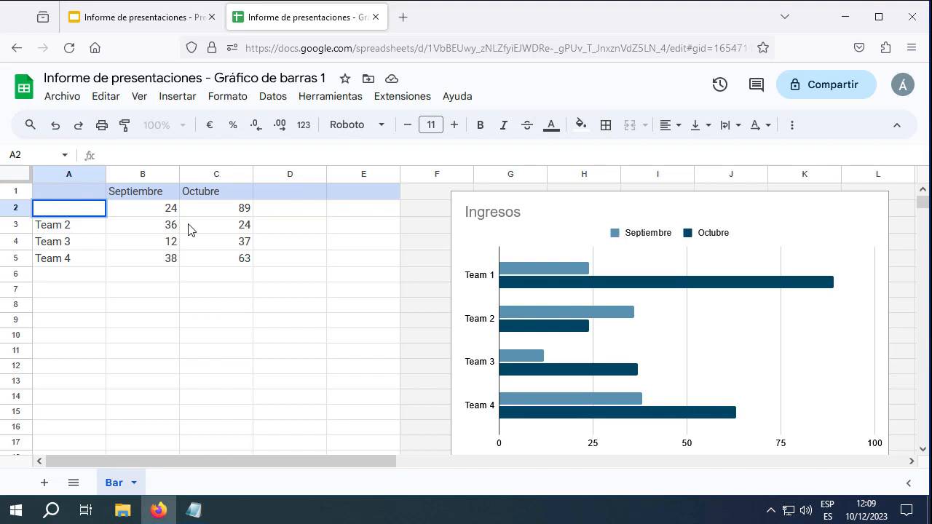
type("Ordenado")
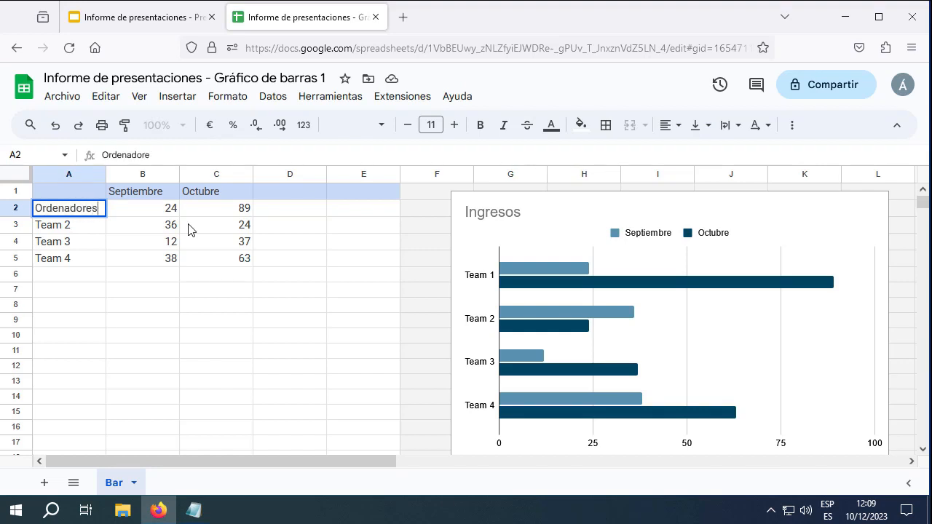
type("res")
key("Return")
type("Tabletas")
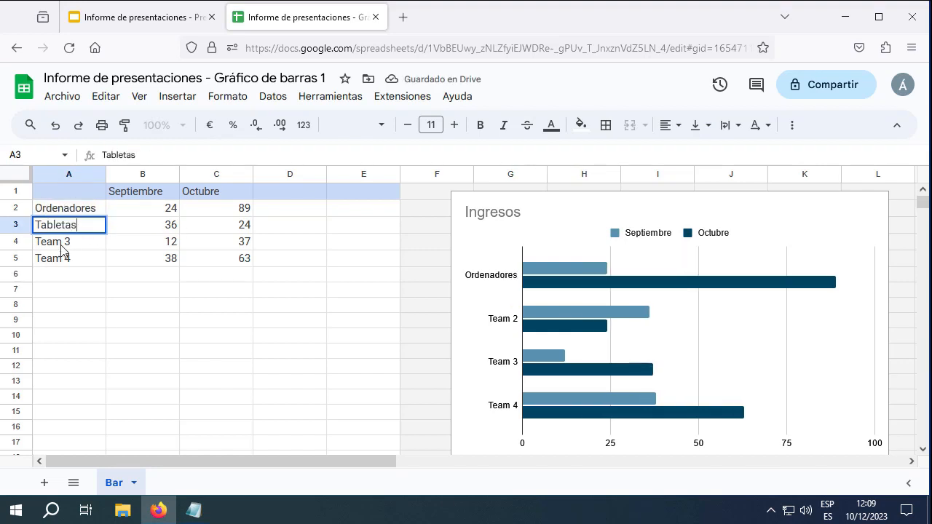
key("Return")
type("Móviles")
key("Return")
type("Robots")
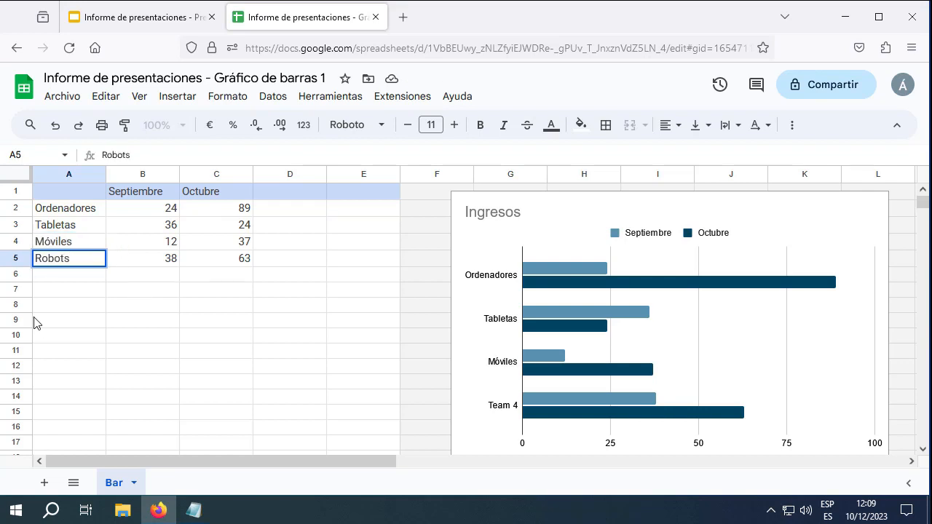
left_click_drag(131, 320, 133, 304)
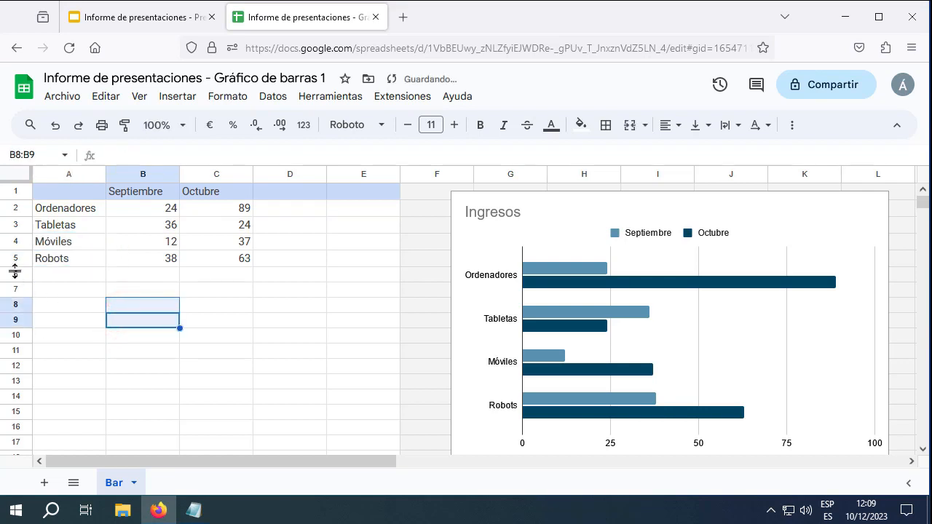
Add a Libros row with 27 for Septiembre and 95 for Octubre
left_click(68, 275)
type("L")
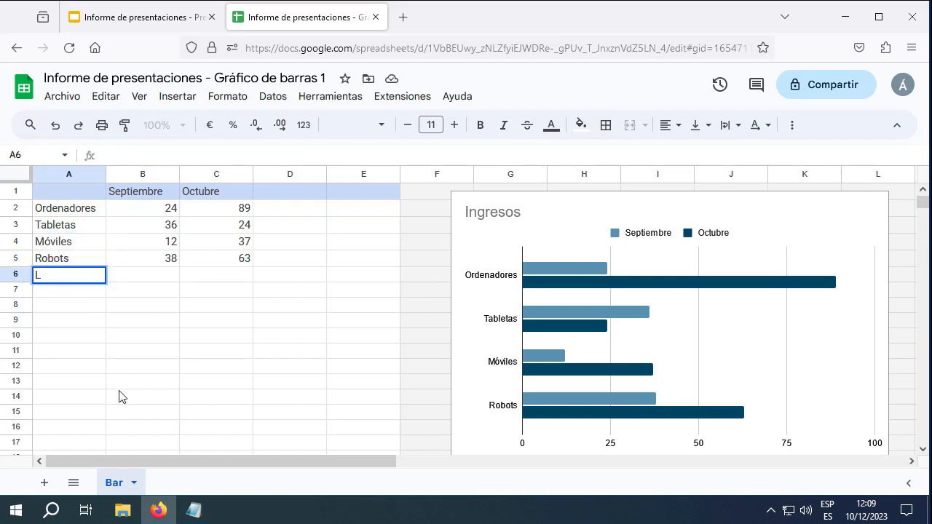
type("ibros")
left_click(169, 277)
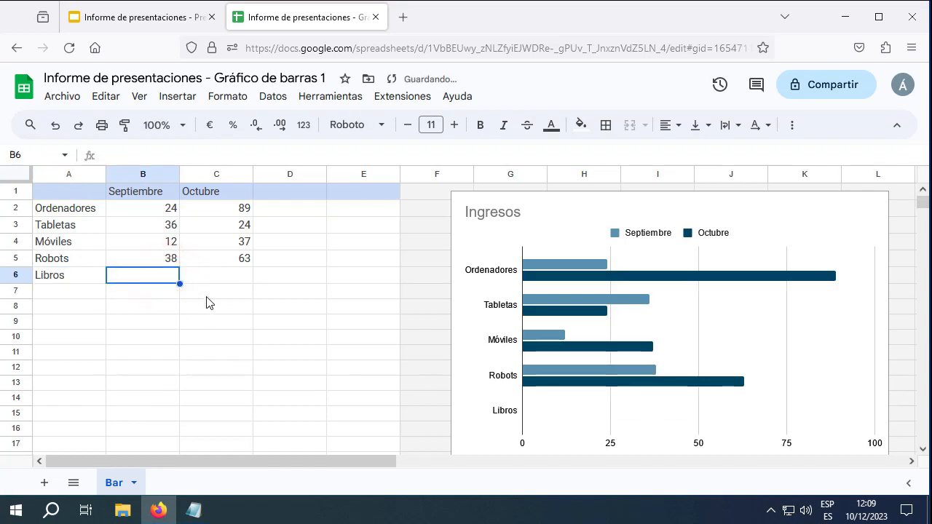
type("27")
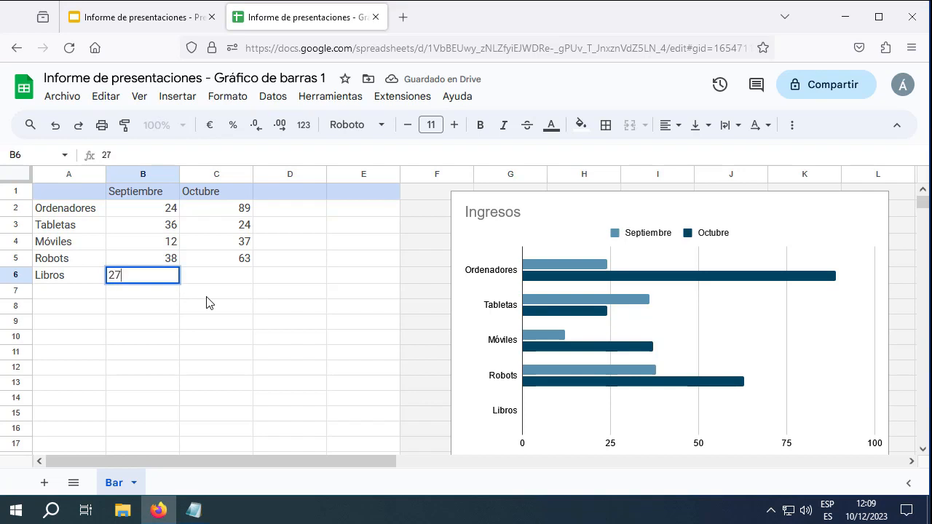
left_click(241, 270)
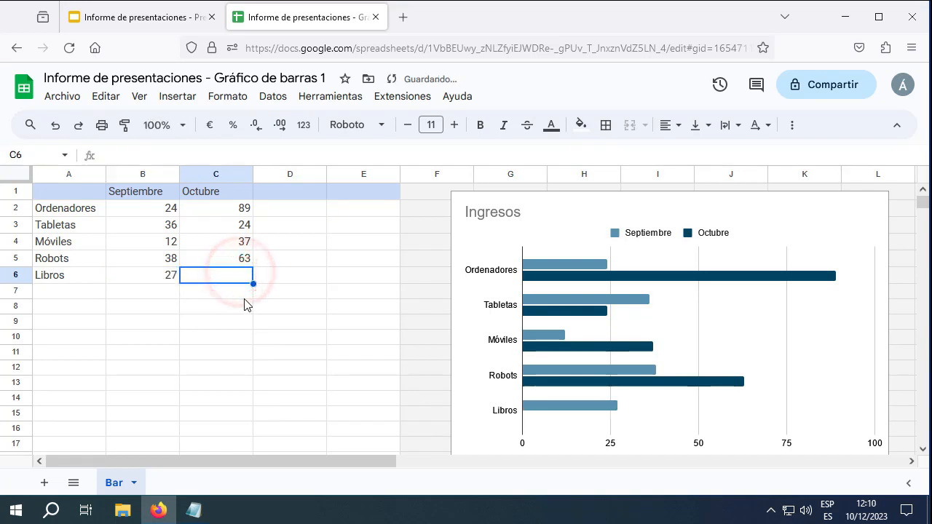
type("95")
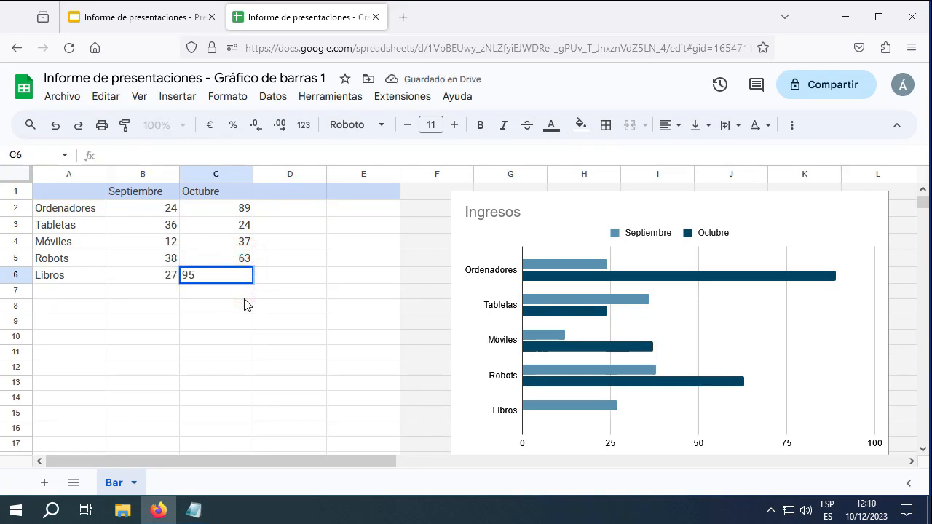
key("Return")
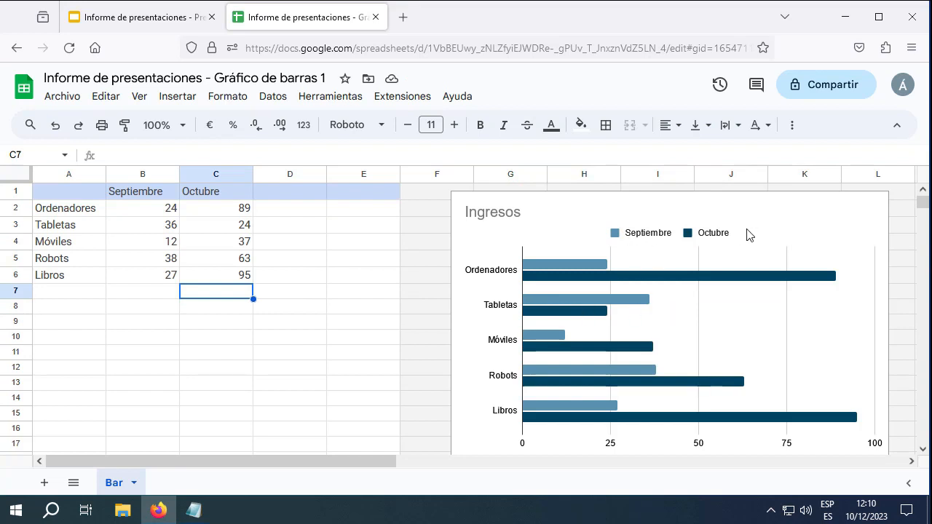
Add a Noviembre header in D1 and retitle the chart 'Ventas'
left_click(288, 192)
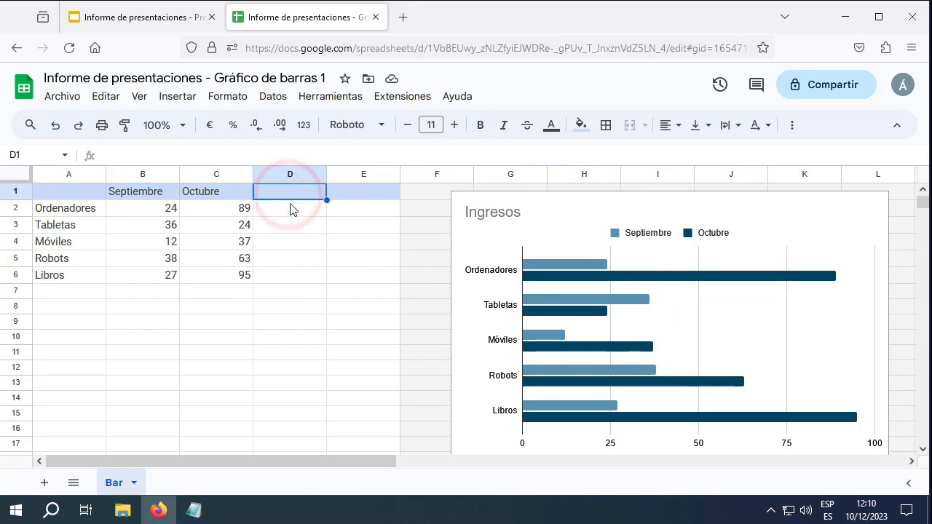
type("Noviemb")
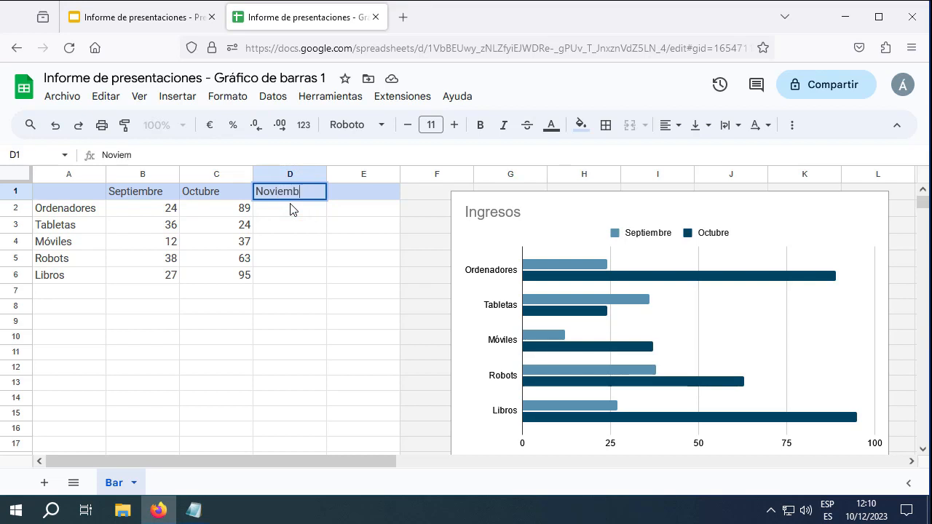
type("re")
left_click(290, 209)
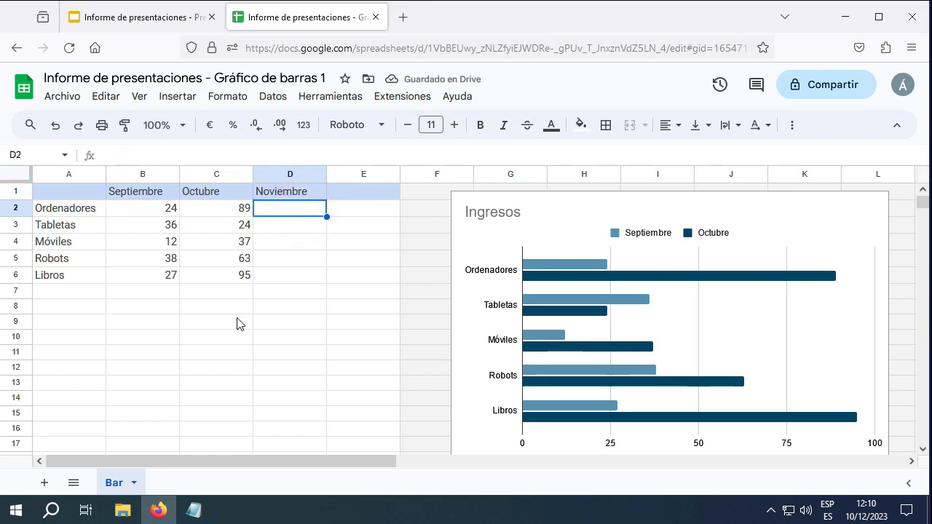
double_click(523, 216)
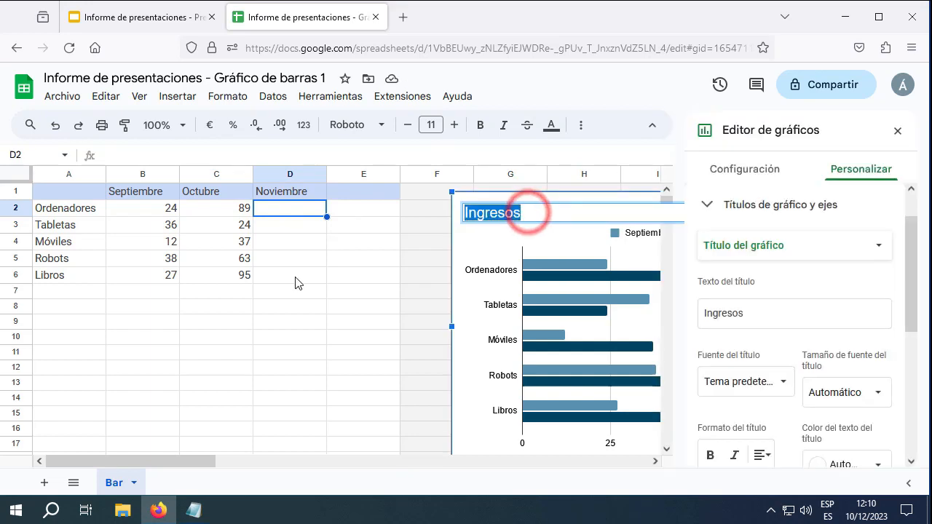
type("Ventas")
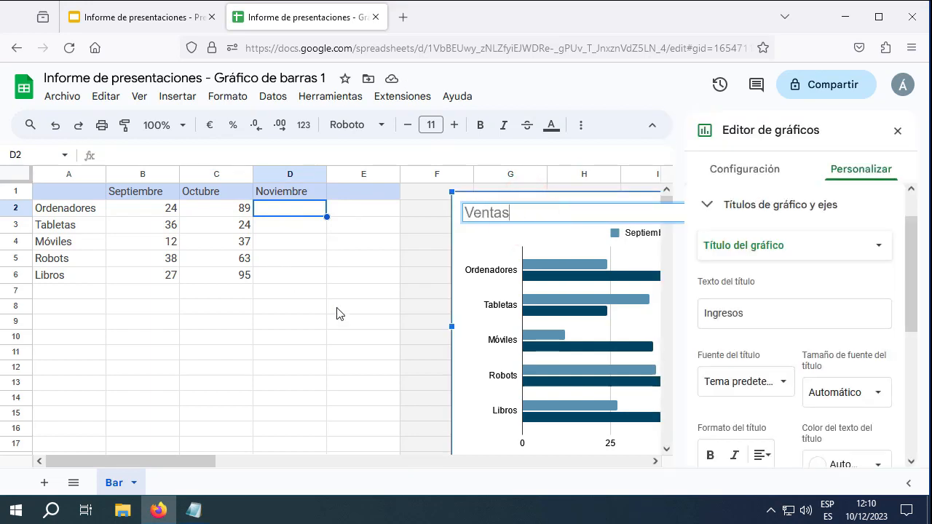
left_click(292, 209)
Fill the Noviembre column with 97, 72, 96, 81 and 99
type("97")
left_click(325, 228)
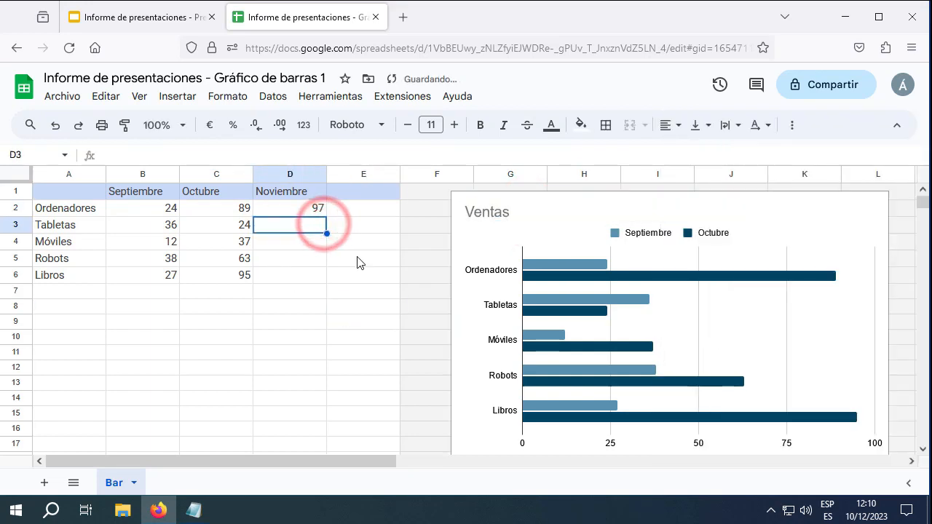
type("72")
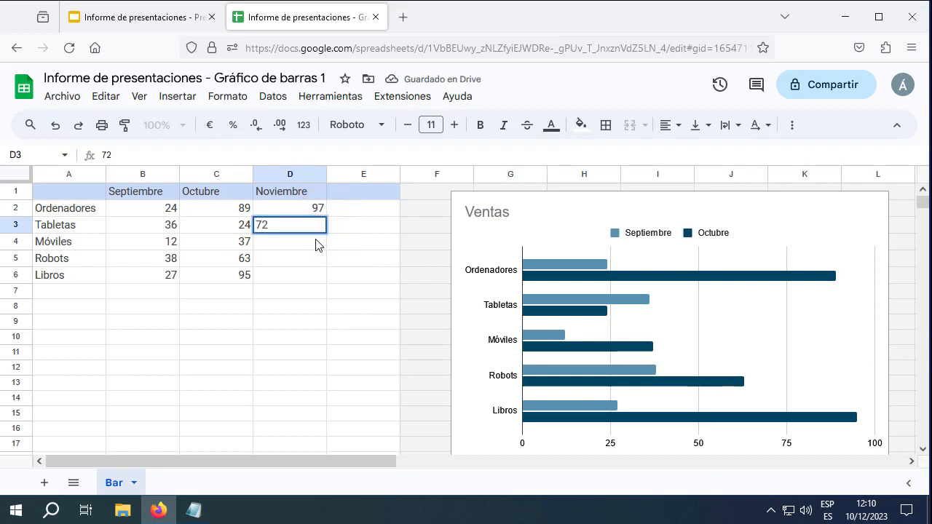
left_click(319, 242)
type("9")
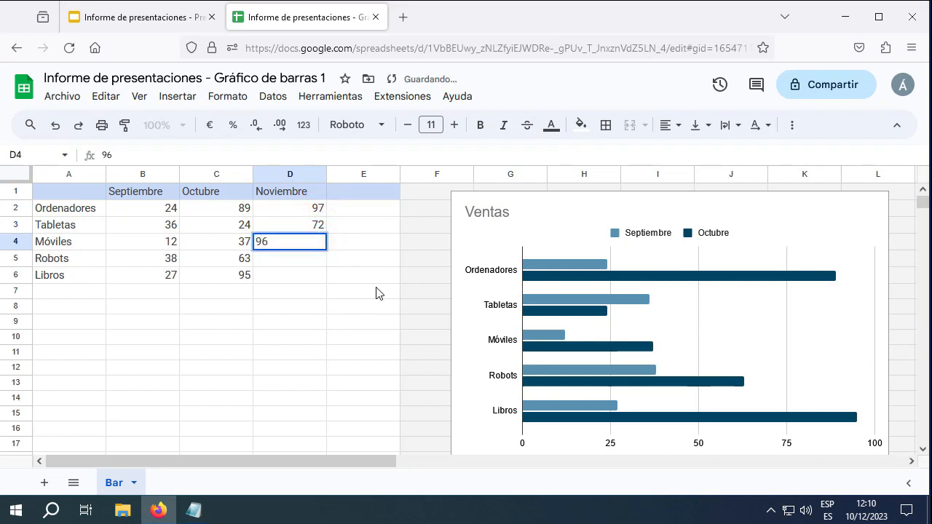
type("6")
left_click(305, 260)
type("8")
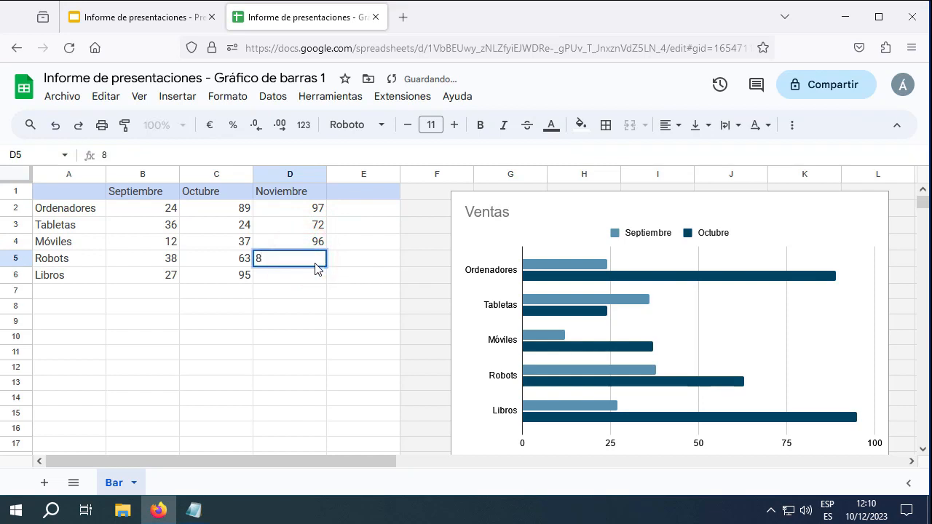
type("1")
left_click(305, 274)
type("99")
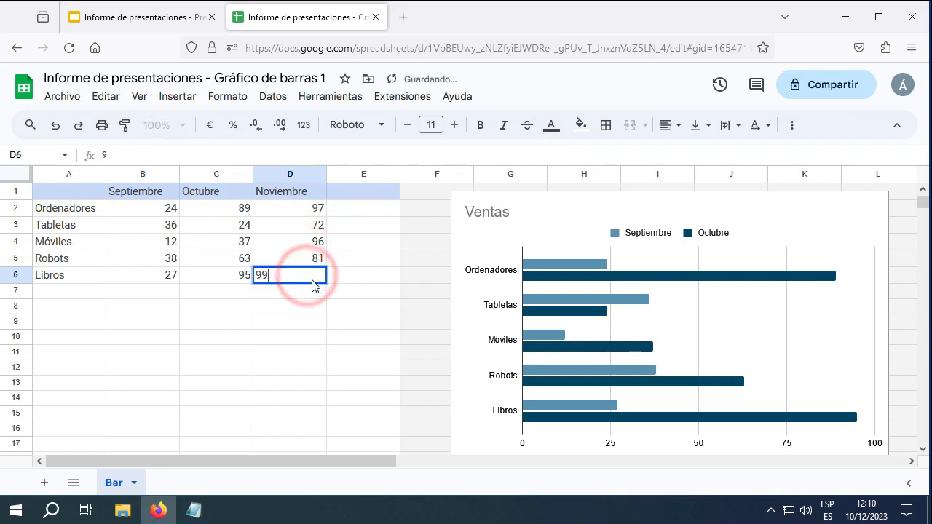
key("Return")
left_click(299, 323)
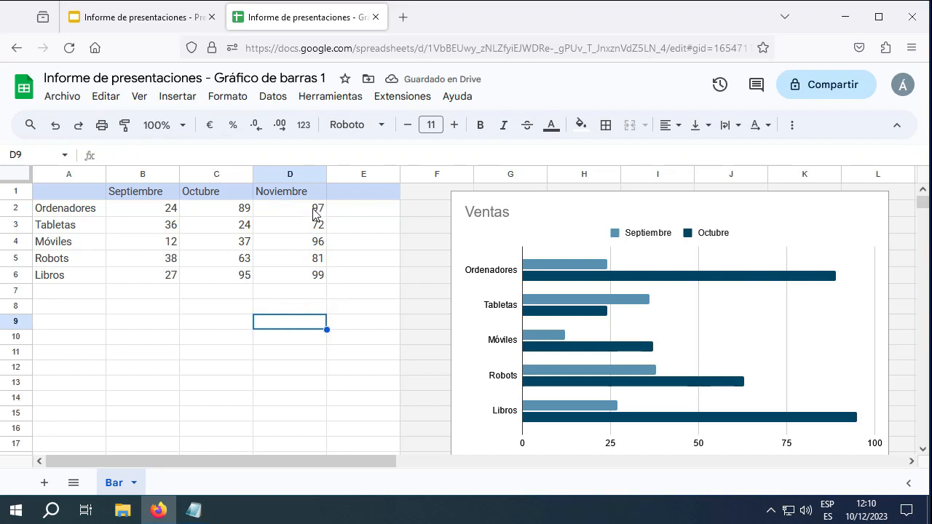
Add Noviembre as a third series in the Ventas chart's Configuración settings
double_click(770, 318)
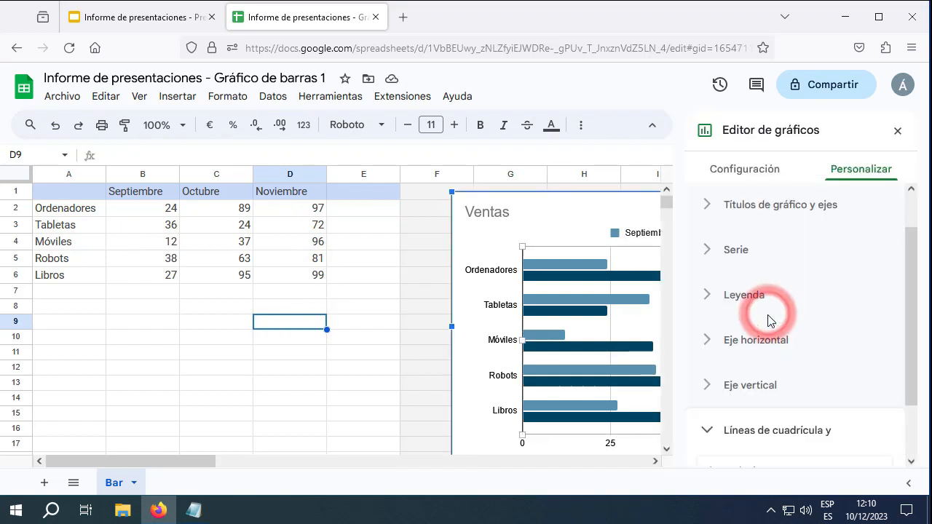
left_click(744, 169)
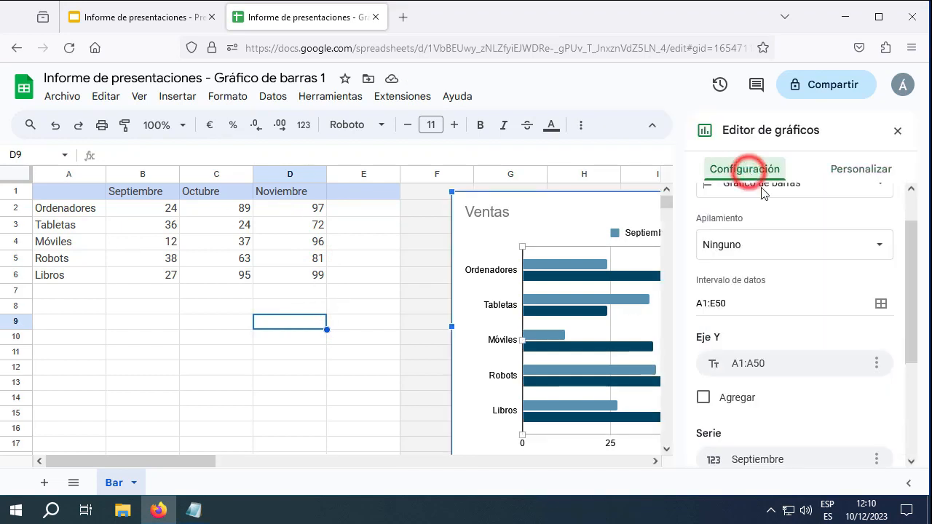
scroll(852, 327, "down", 2)
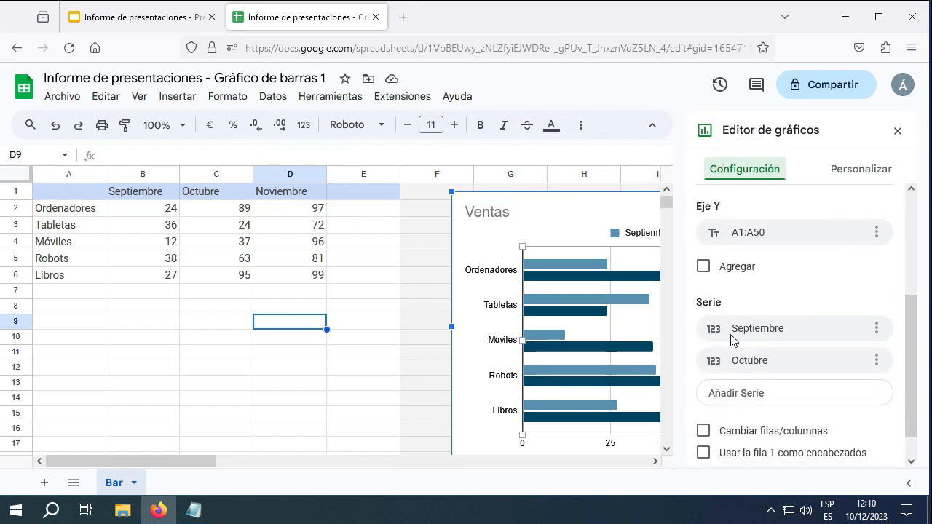
scroll(756, 356, "down", 1)
left_click(757, 370)
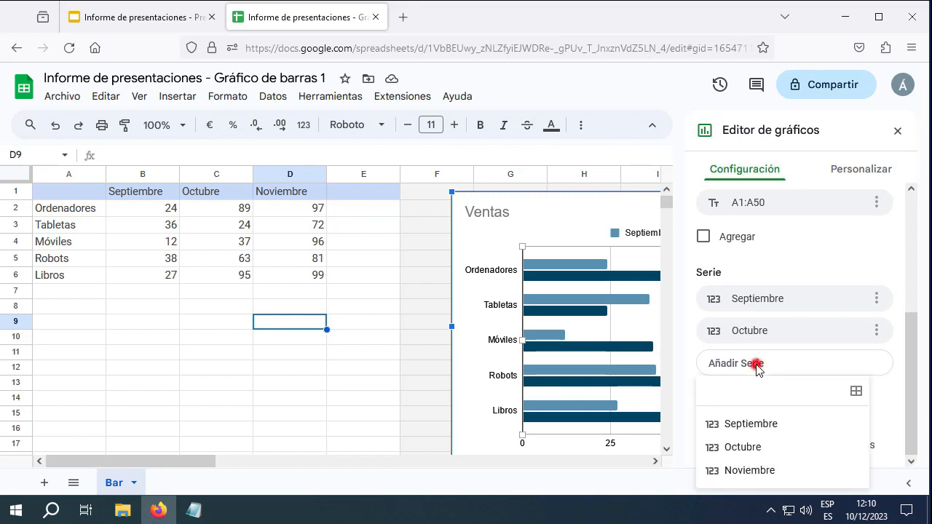
left_click(757, 470)
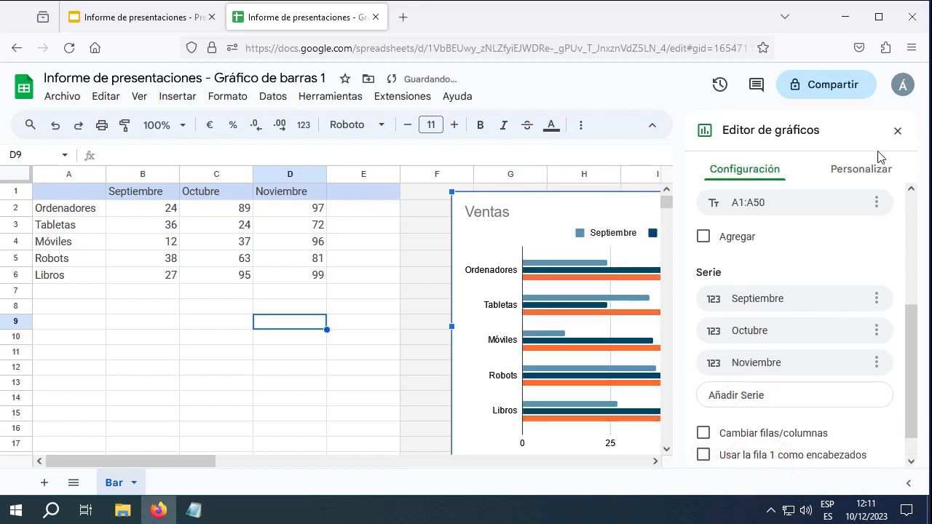
left_click(897, 131)
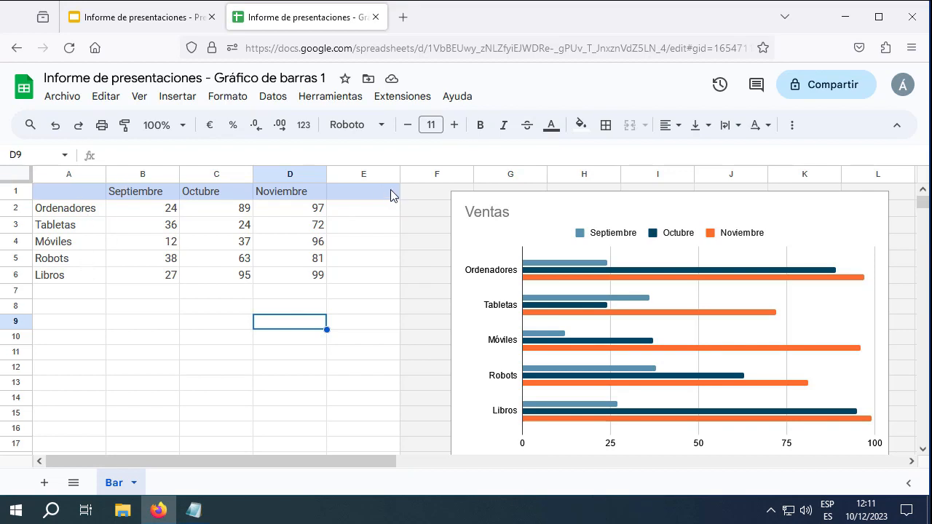
scroll(674, 269, "down", 2)
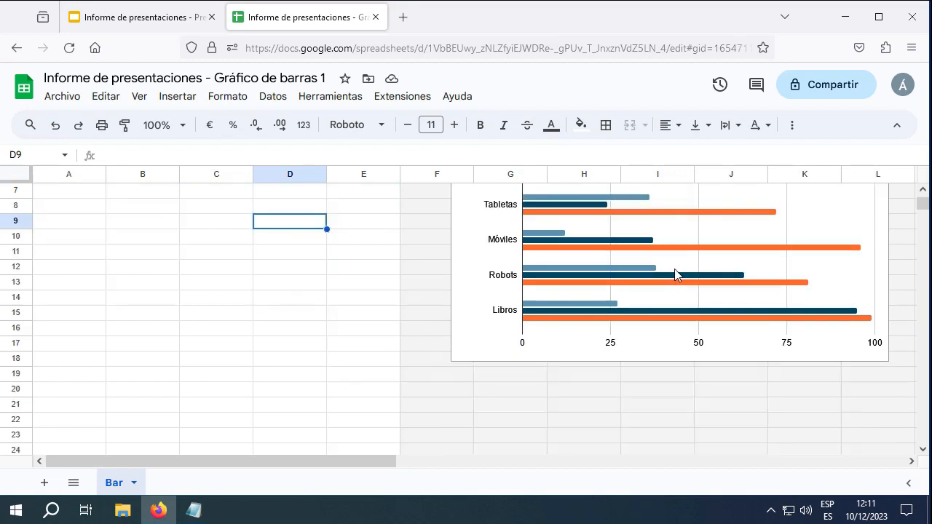
scroll(674, 270, "up", 2)
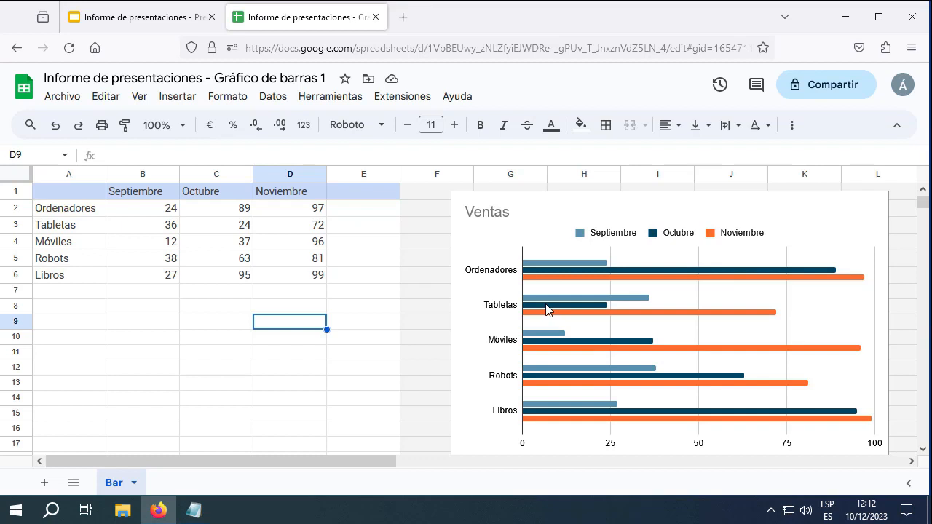
double_click(815, 313)
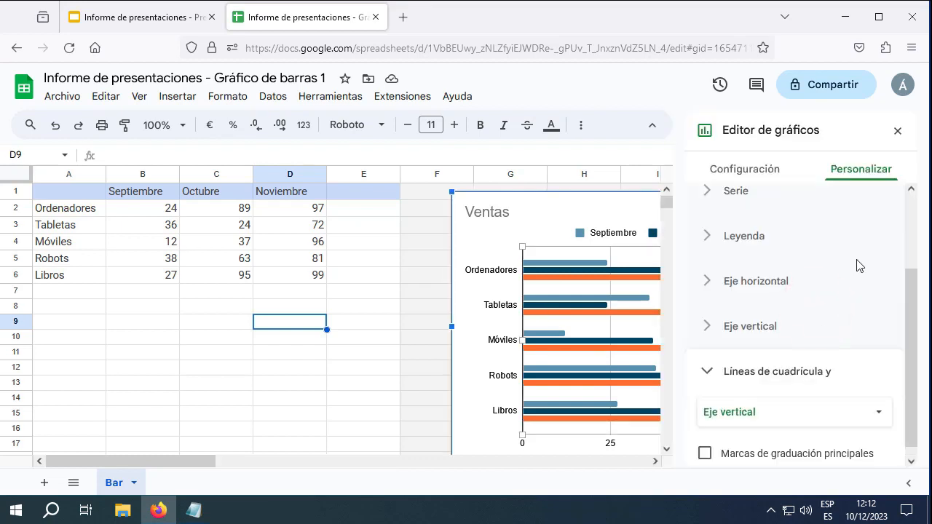
left_click(744, 168)
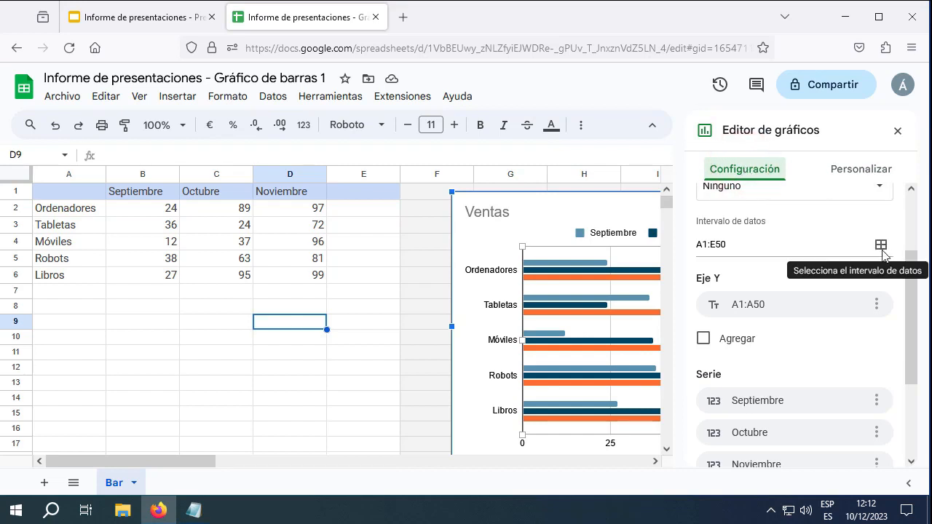
scroll(779, 258, "up", 3)
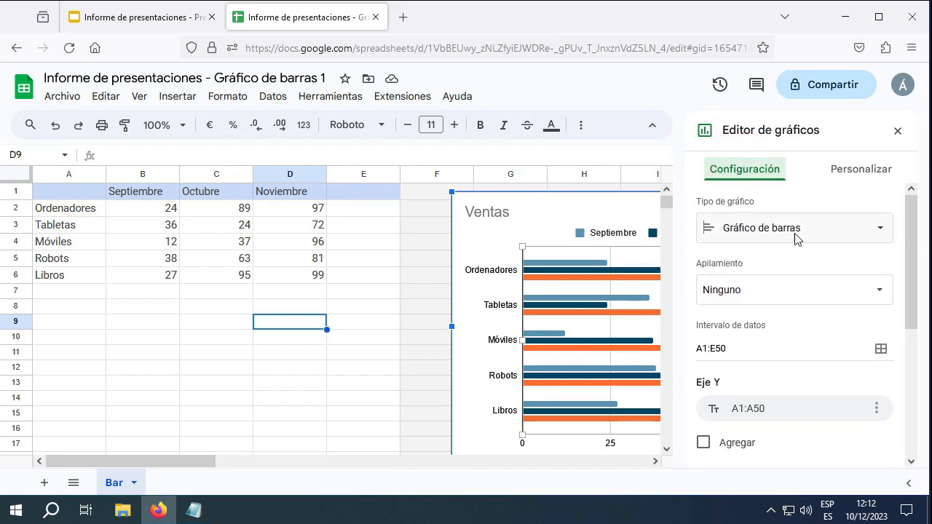
scroll(797, 235, "down", 5)
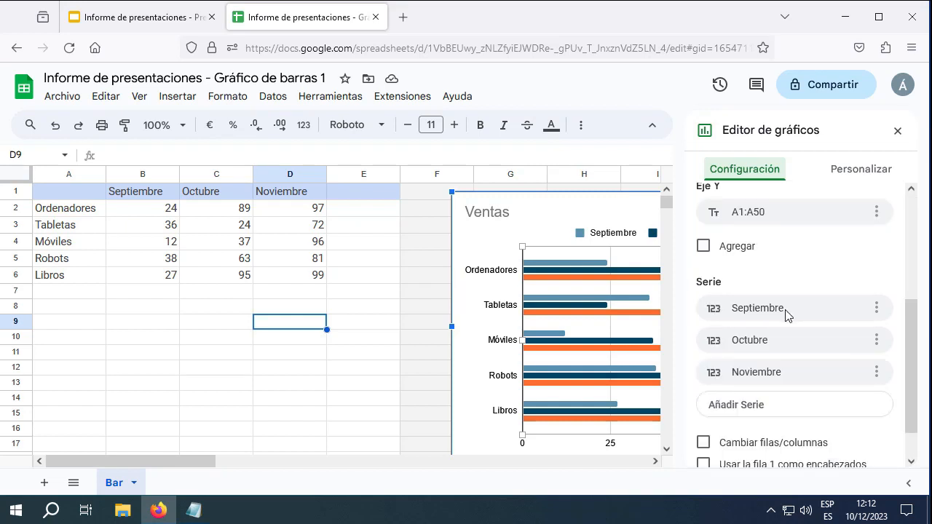
scroll(787, 313, "down", 1)
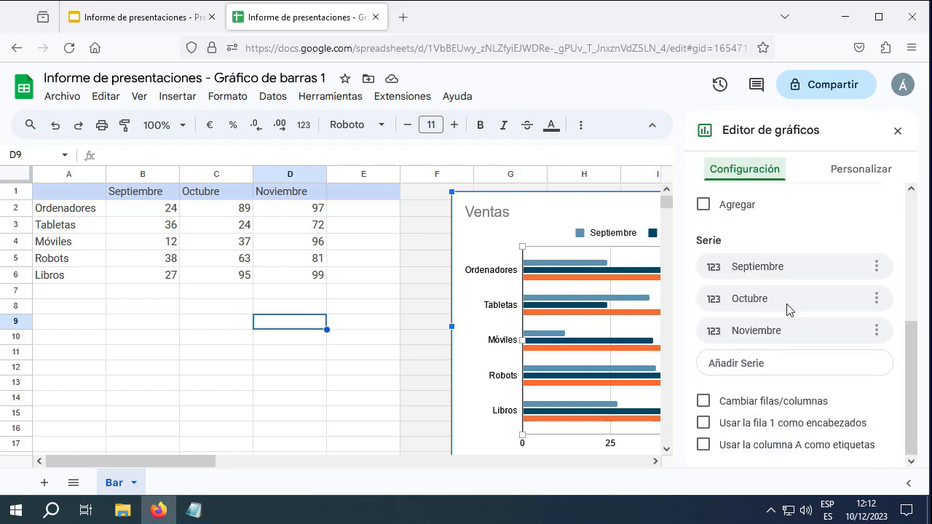
left_click(852, 172)
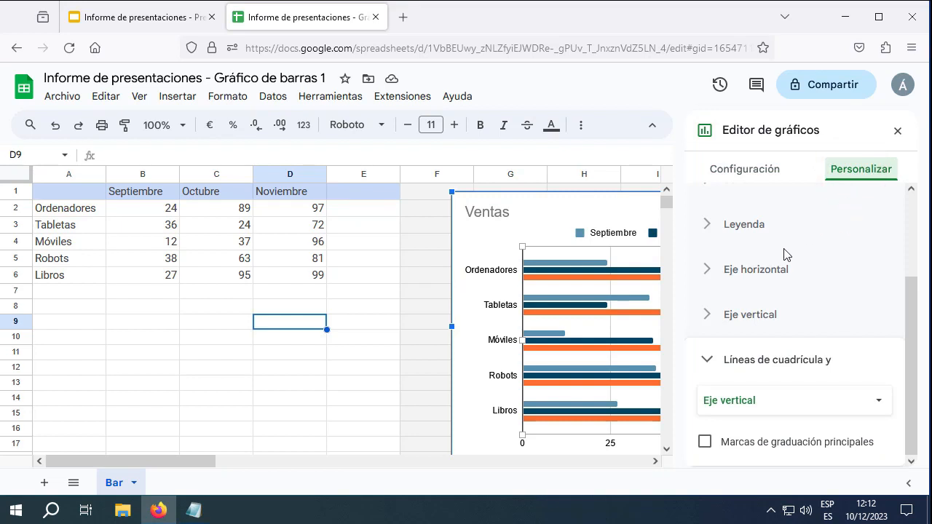
left_click(705, 227)
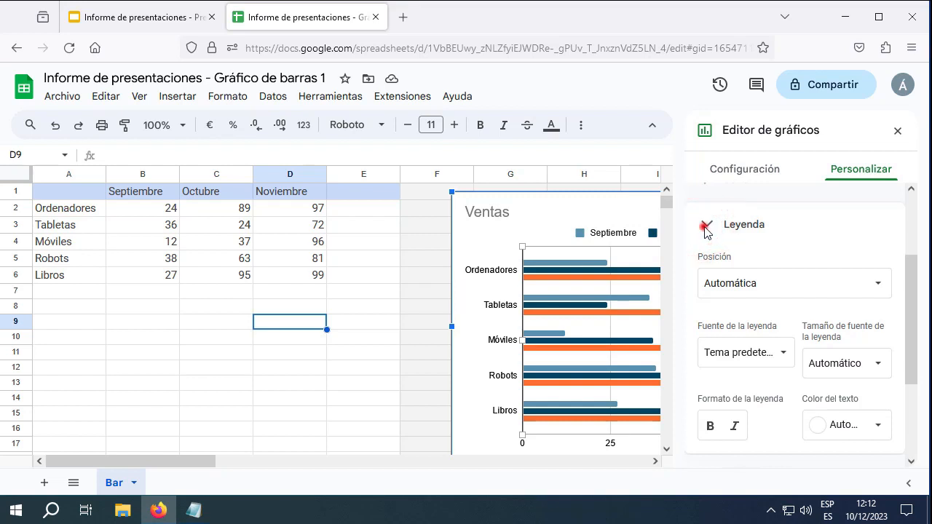
left_click(705, 227)
left_click(710, 251)
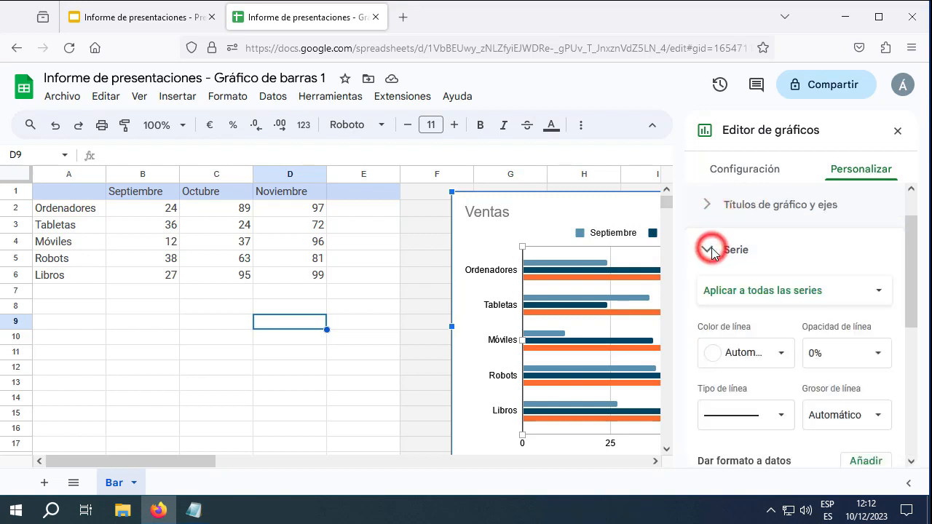
left_click(710, 251)
left_click(708, 341)
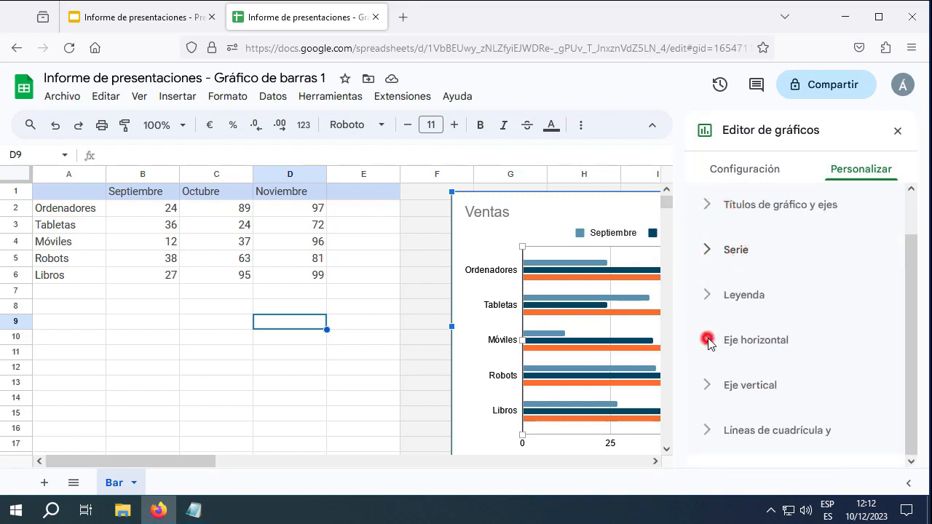
scroll(709, 320, "down", 3)
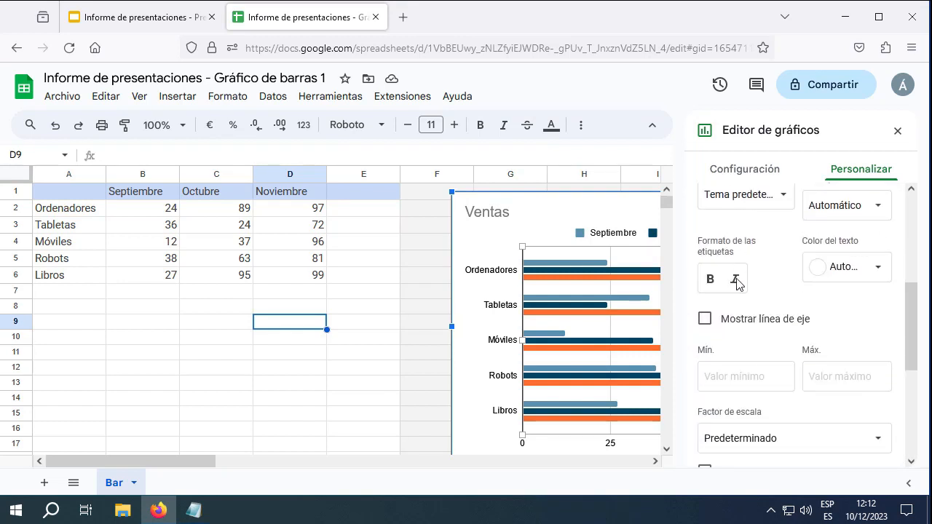
scroll(737, 284, "up", 3)
left_click(753, 167)
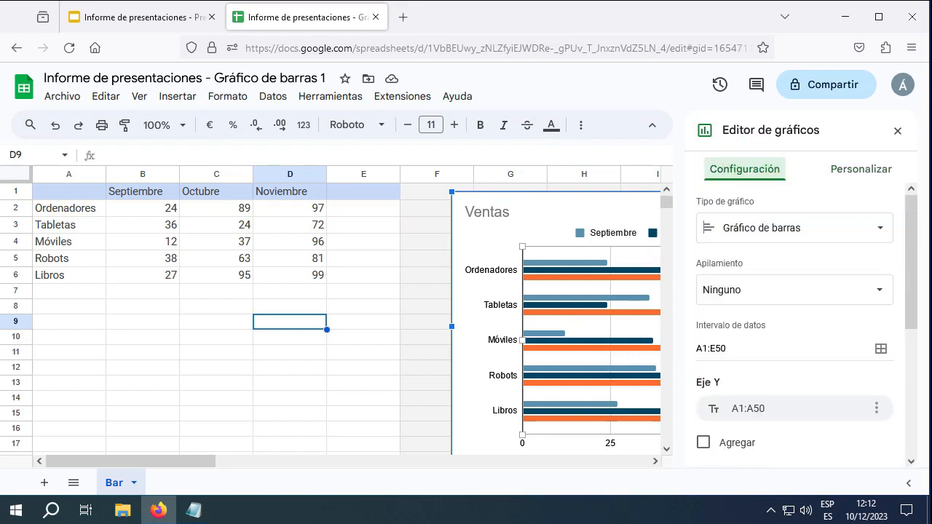
left_click(896, 130)
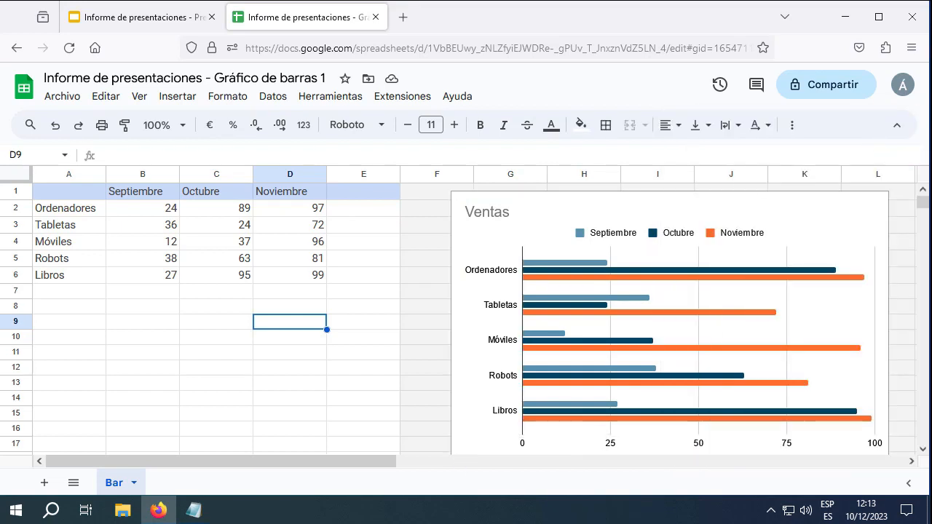
Back in the Informe de presentaciones slides, refresh the linked chart on slide 4 with Actualizar
left_click(167, 19)
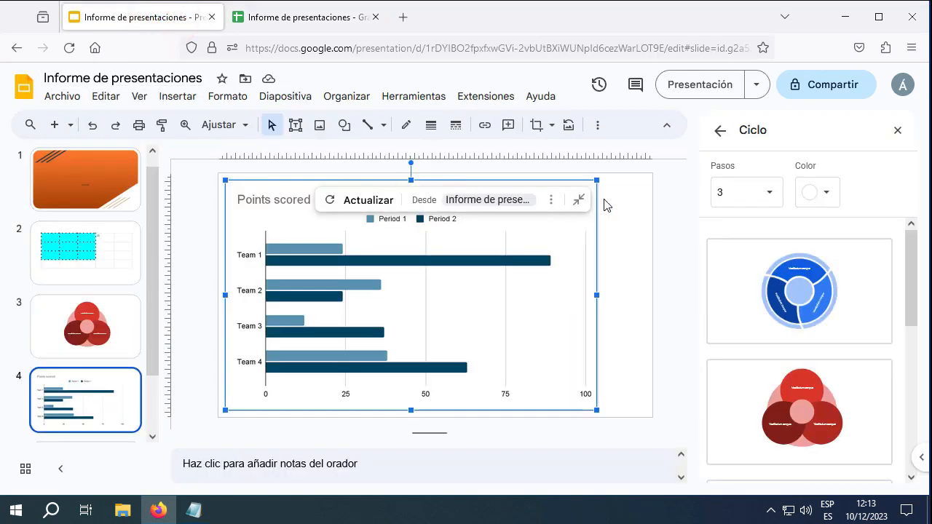
left_click(368, 200)
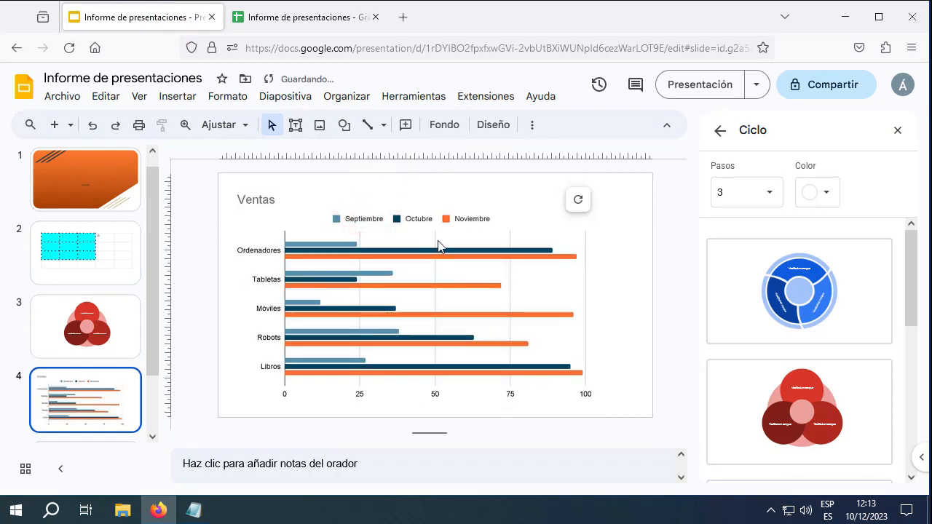
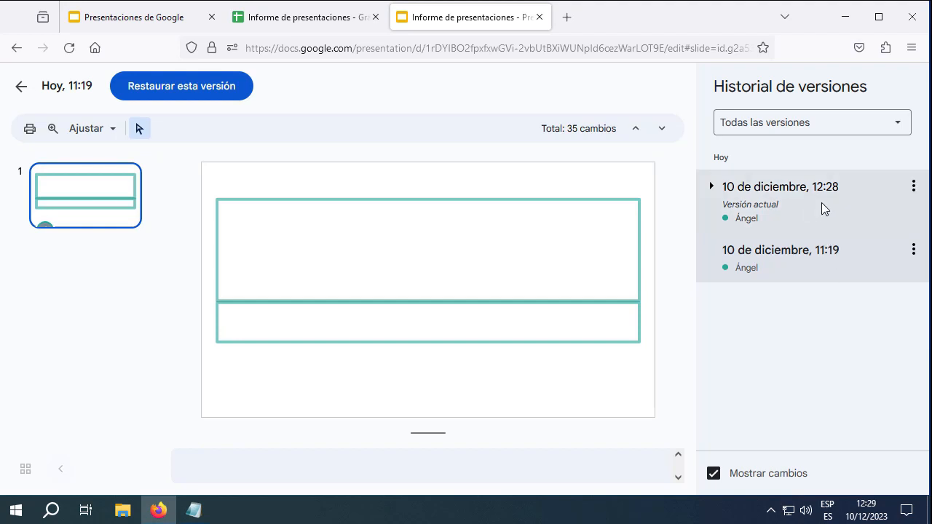
left_click(739, 212)
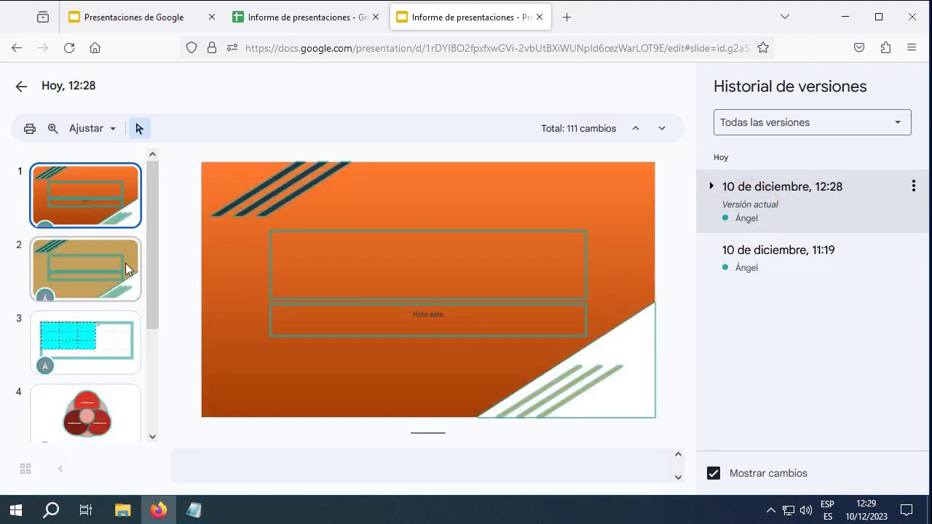
scroll(153, 258, "down", 1)
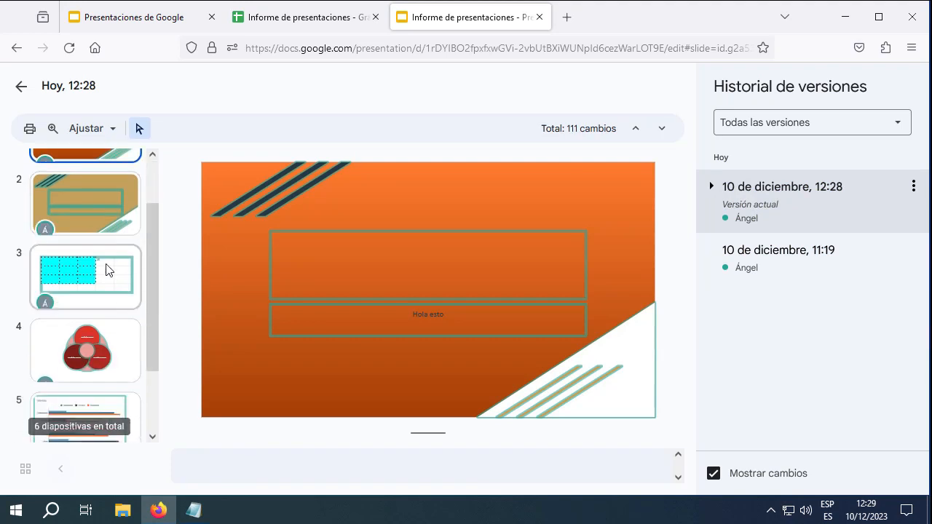
left_click(108, 277)
scroll(107, 289, "down", 1)
scroll(107, 289, "down", 1)
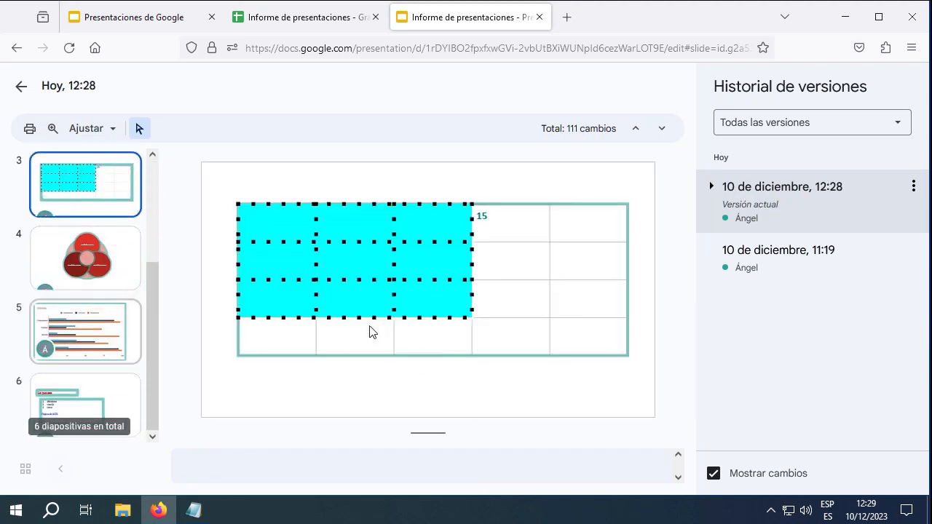
scroll(307, 294, "down", 1)
left_click(115, 337)
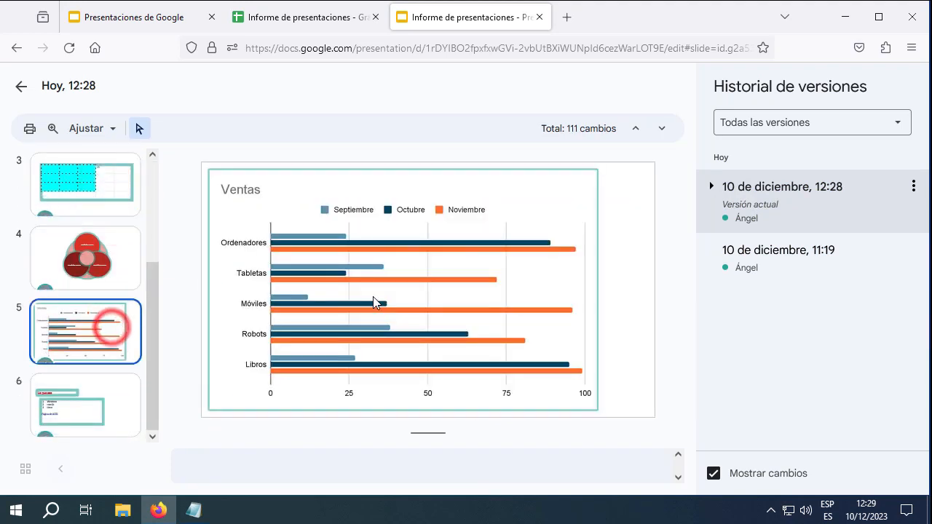
scroll(306, 295, "down", 1)
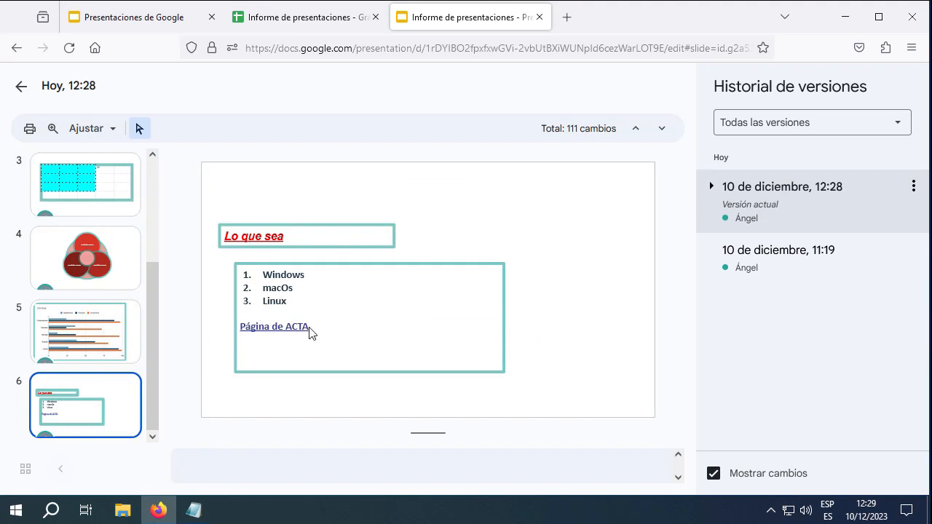
left_click(919, 192)
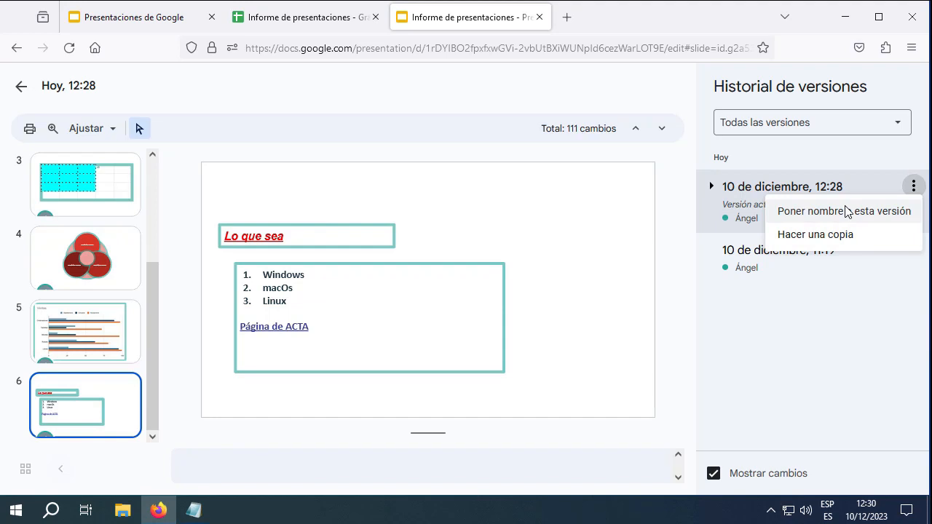
left_click(788, 271)
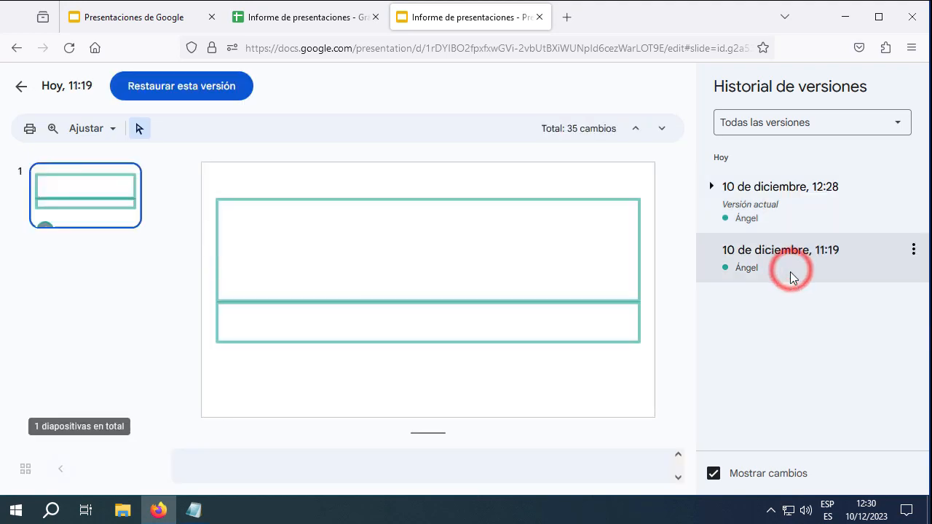
Exit version history without restoring the 11:19 version, returning to the presentation editor
left_click(913, 249)
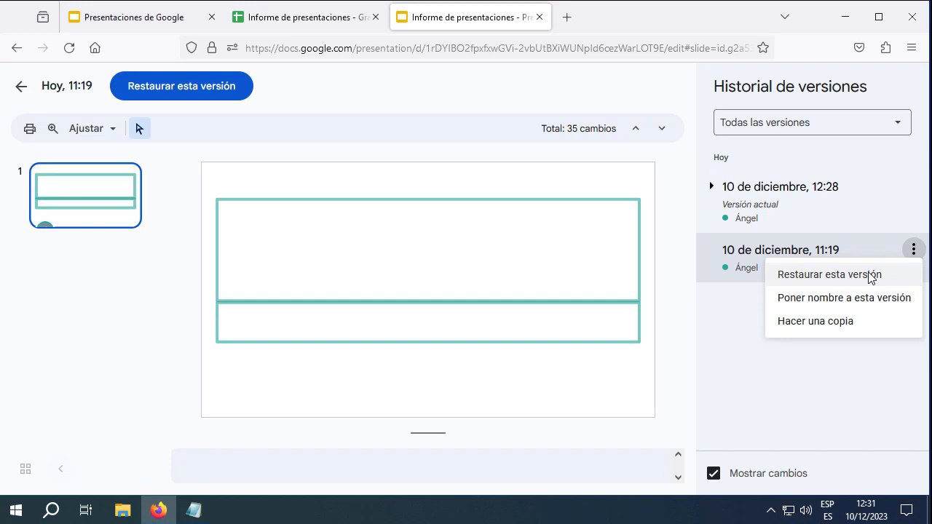
left_click(22, 89)
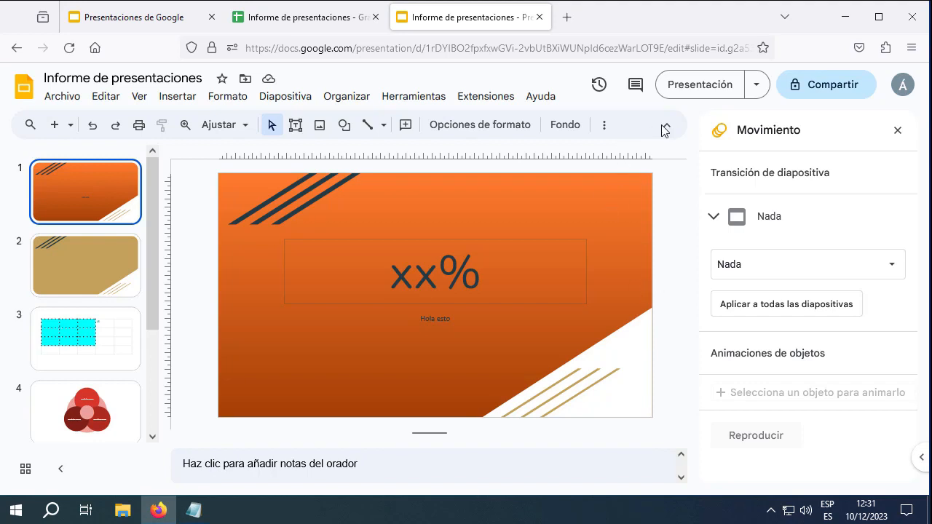
left_click(700, 86)
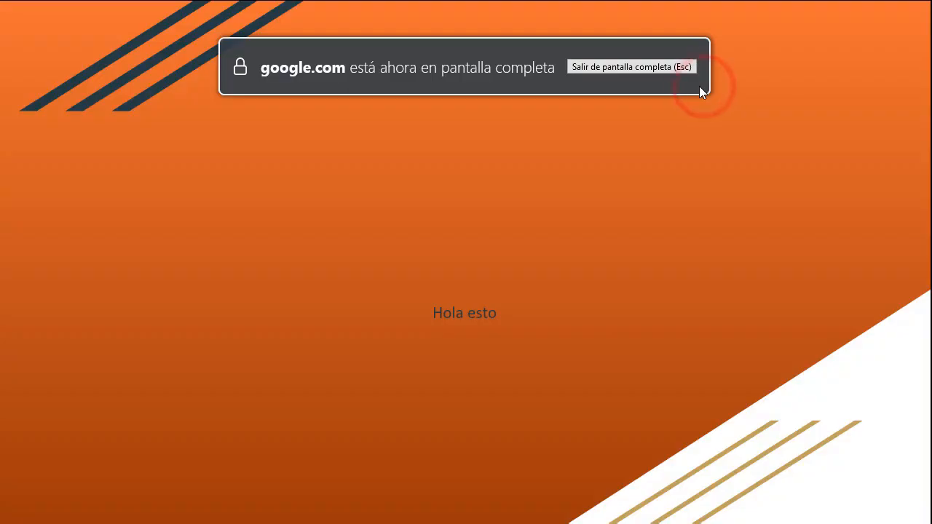
left_click(659, 268)
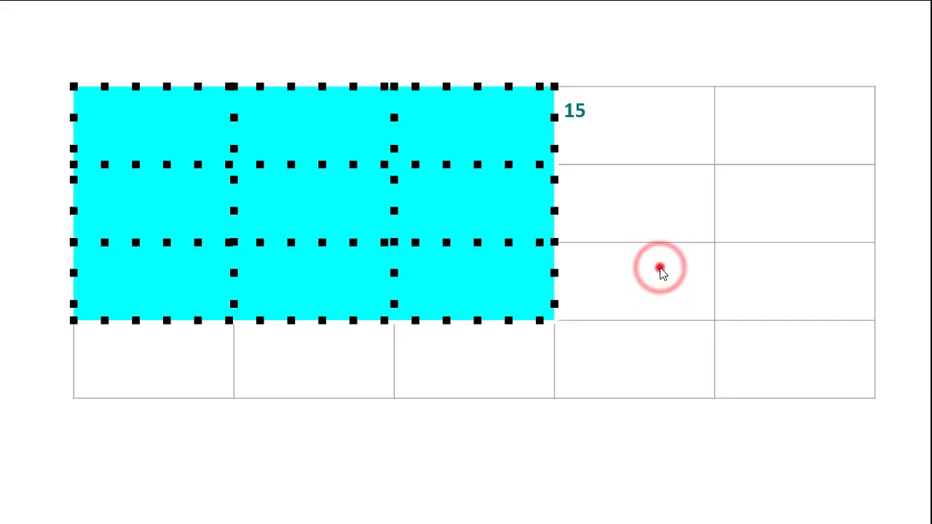
left_click(660, 268)
left_click(658, 271)
left_click(658, 271)
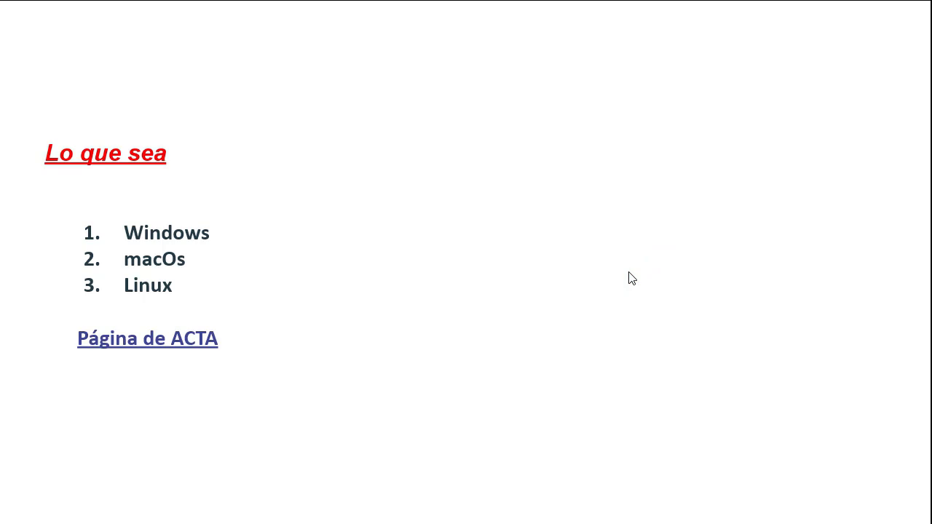
key("Escape")
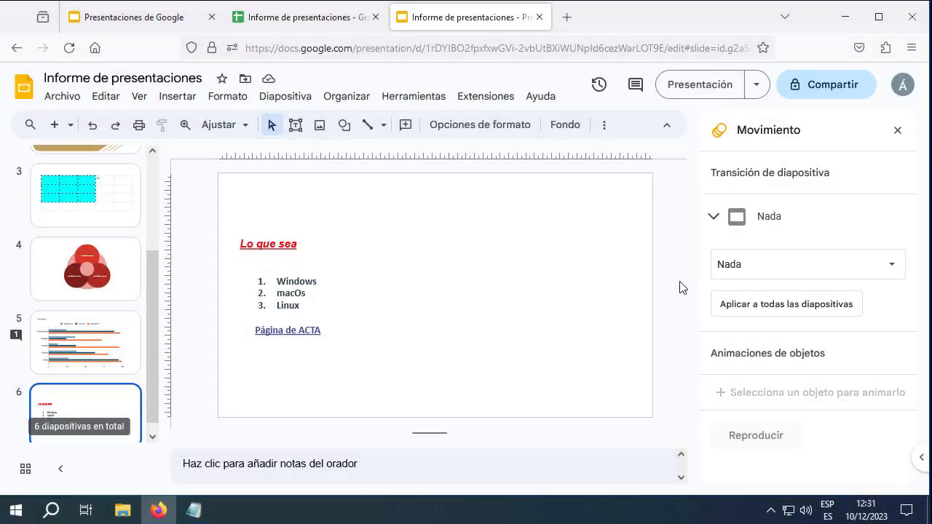
scroll(109, 291, "up", 2)
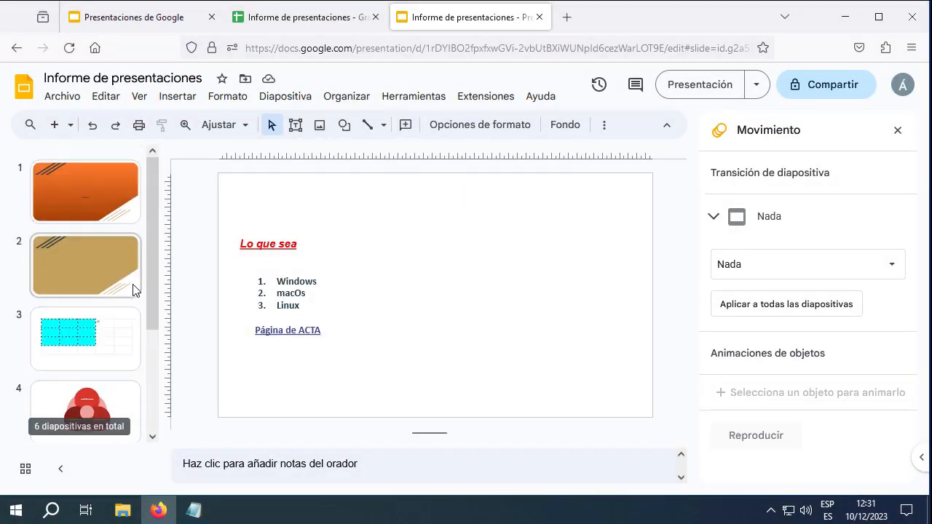
scroll(119, 241, "down", 2)
scroll(129, 254, "up", 2)
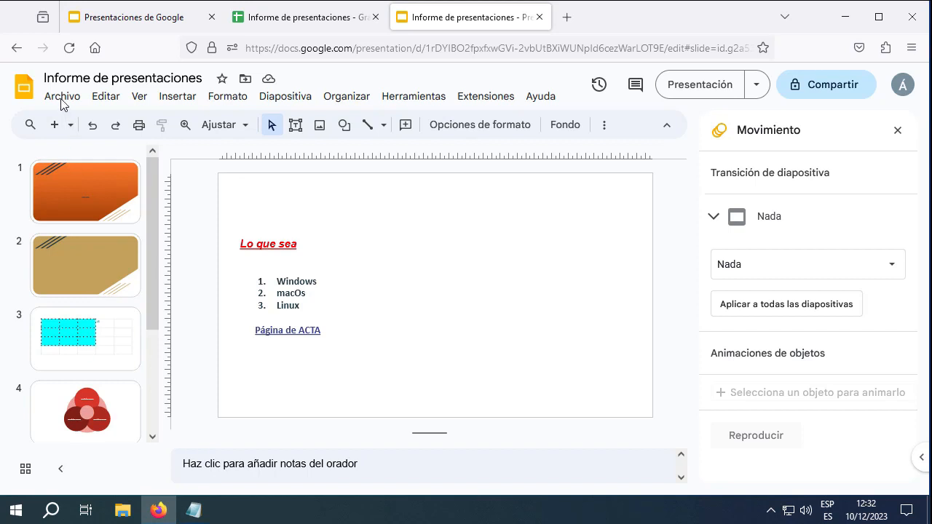
Export the presentation as Documento PDF (.pdf) from Archivo > Descargar
left_click(60, 97)
left_click(108, 273)
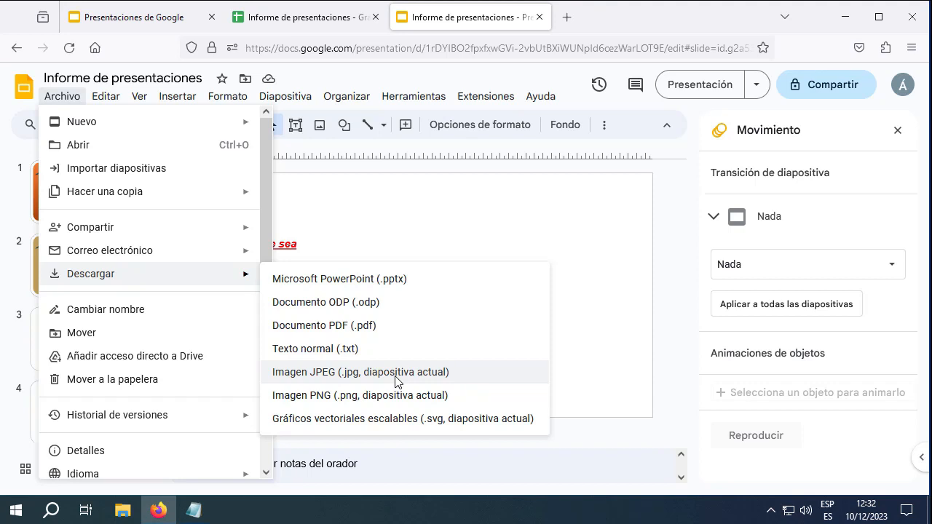
left_click(357, 327)
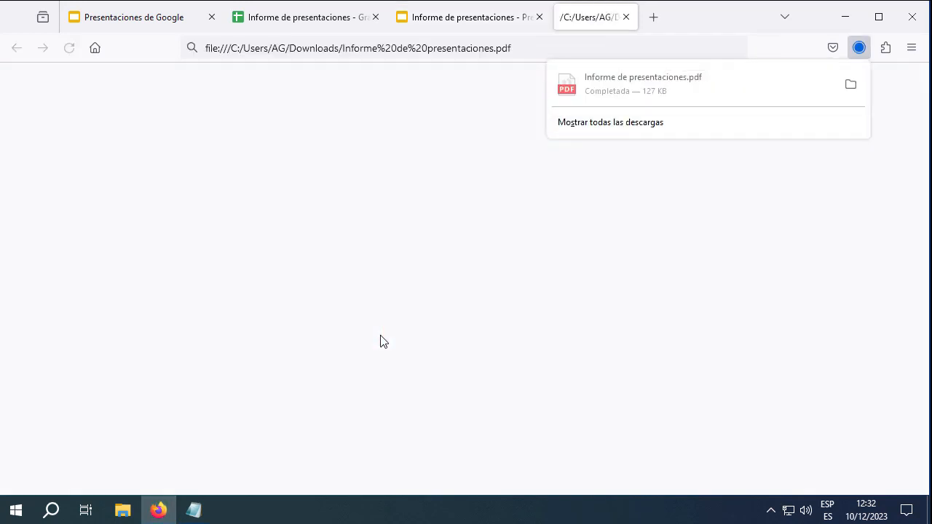
Open the downloaded PDF from the downloads folder, scroll through it, and close the PDF tabs
left_click(851, 86)
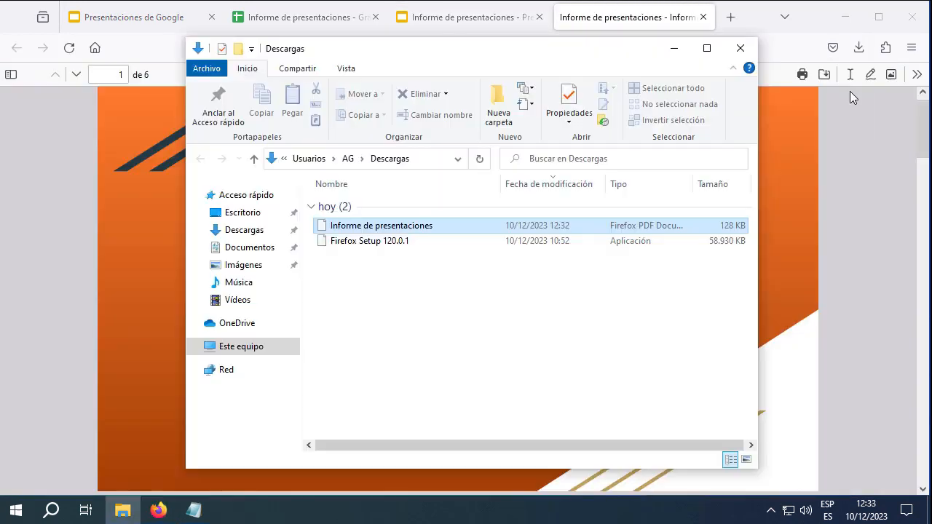
double_click(439, 227)
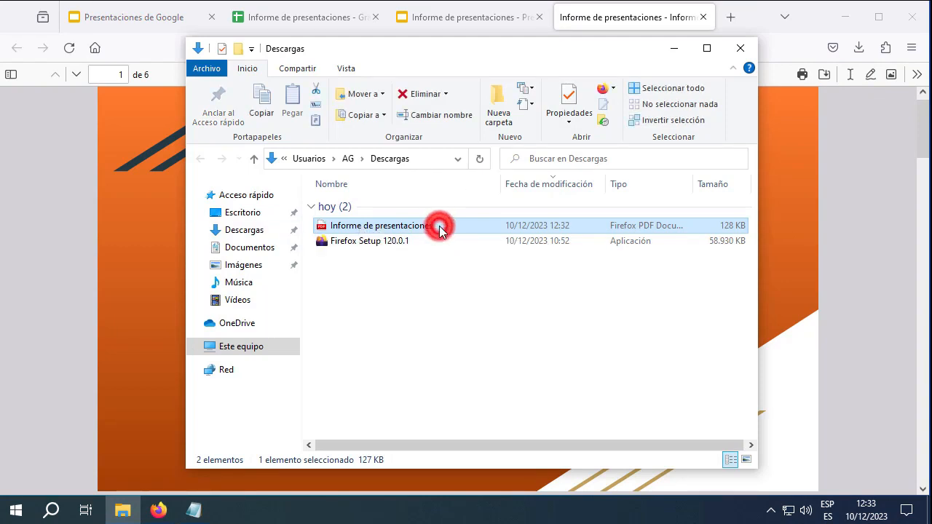
scroll(805, 189, "down", 20)
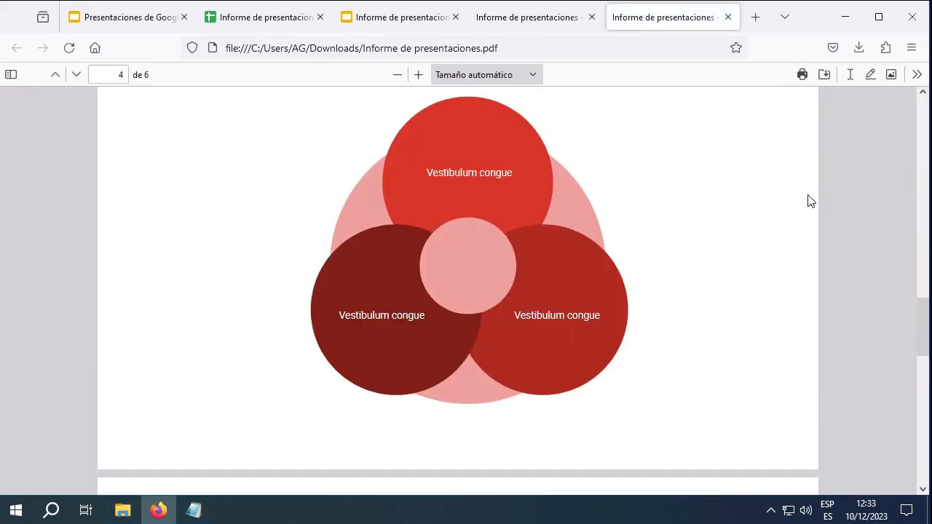
scroll(805, 211, "up", 20)
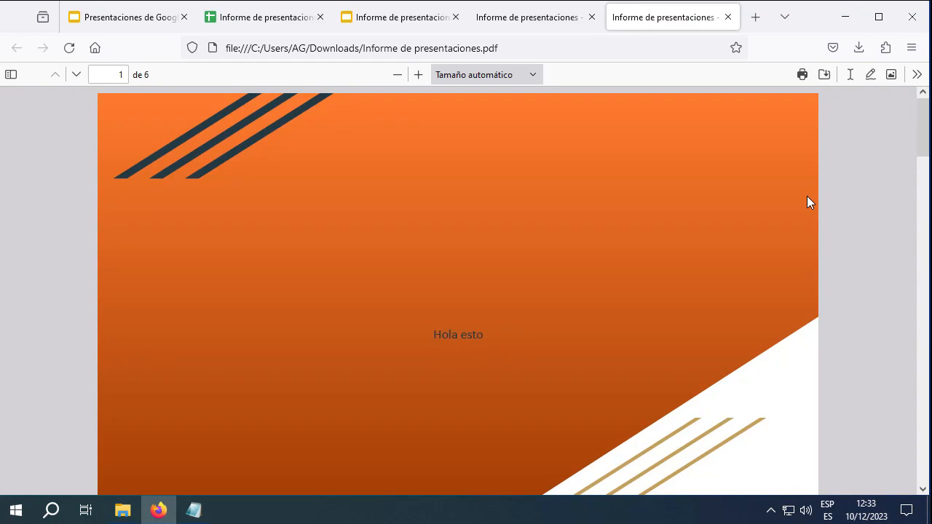
left_click(727, 17)
left_click(702, 17)
left_click(484, 24)
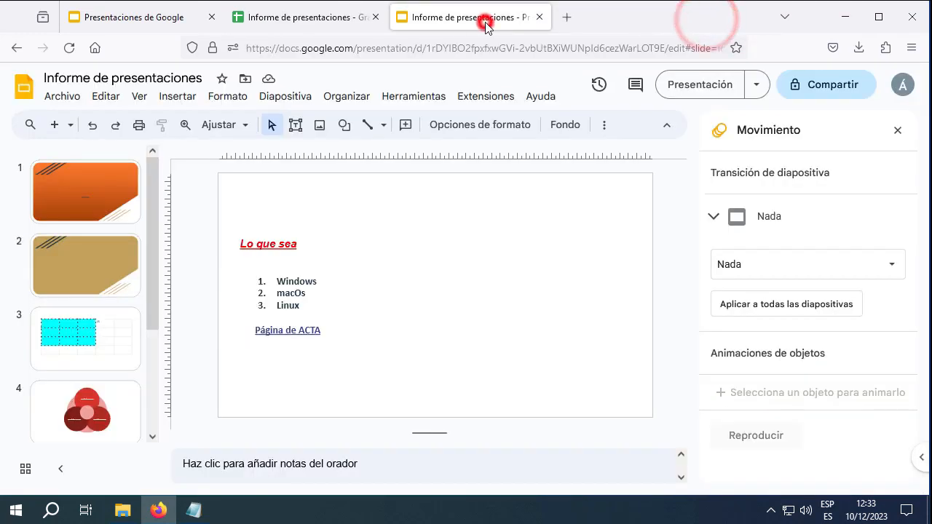
Produce another PDF copy from the Archivo menu and close its tab to return to the slides
left_click(61, 99)
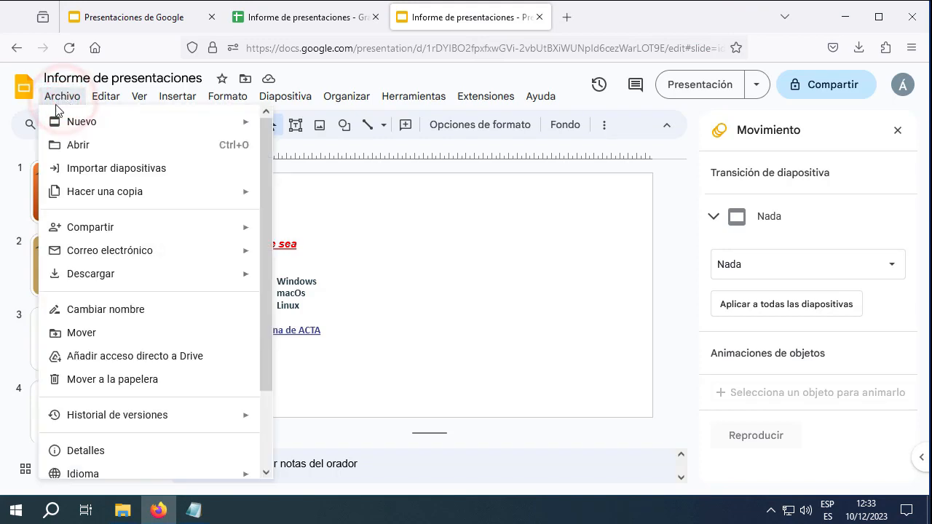
scroll(118, 437, "down", 2)
left_click(114, 460)
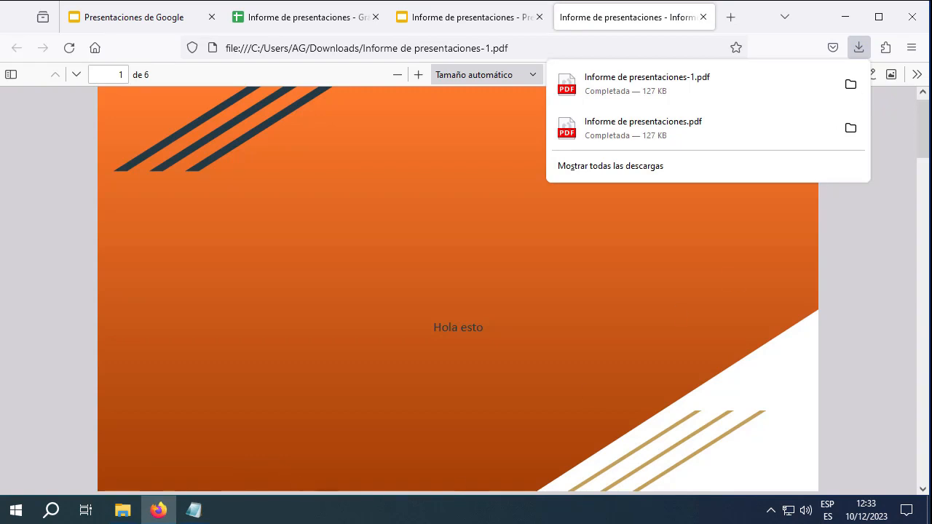
key("ctrl+w")
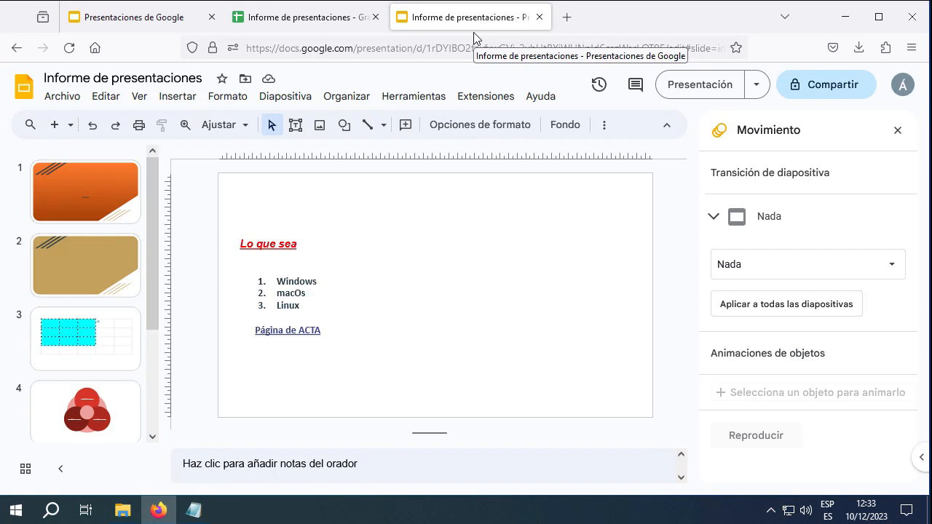
Set general access to Cualquier persona con el enlace with the Comentador role
left_click(63, 95)
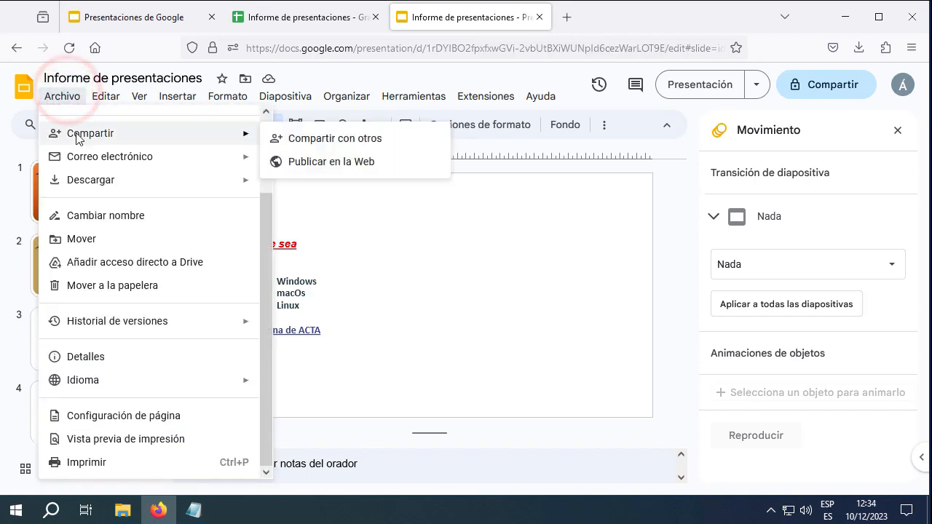
left_click(341, 140)
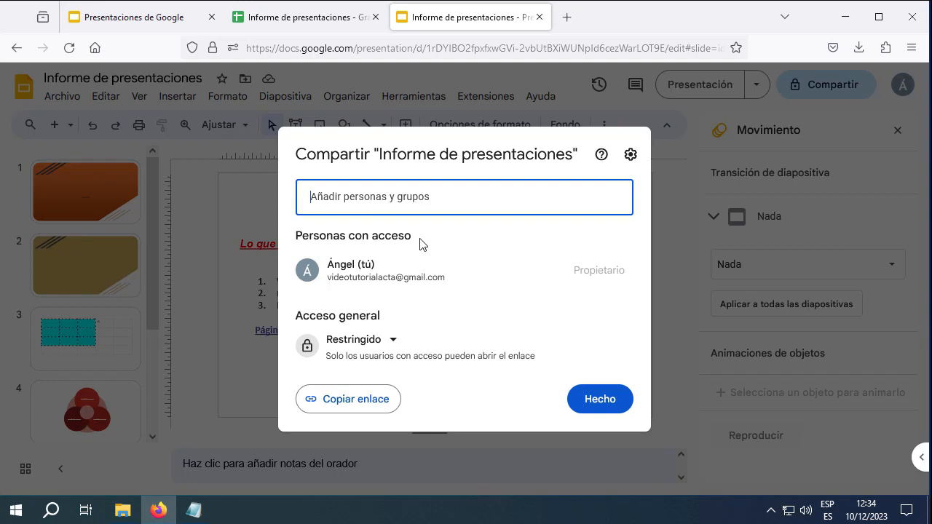
left_click(391, 340)
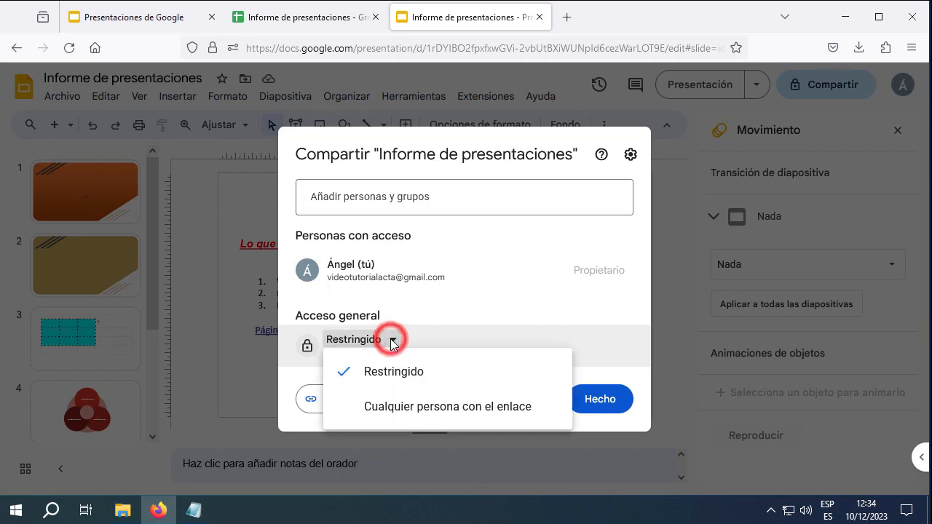
left_click(417, 400)
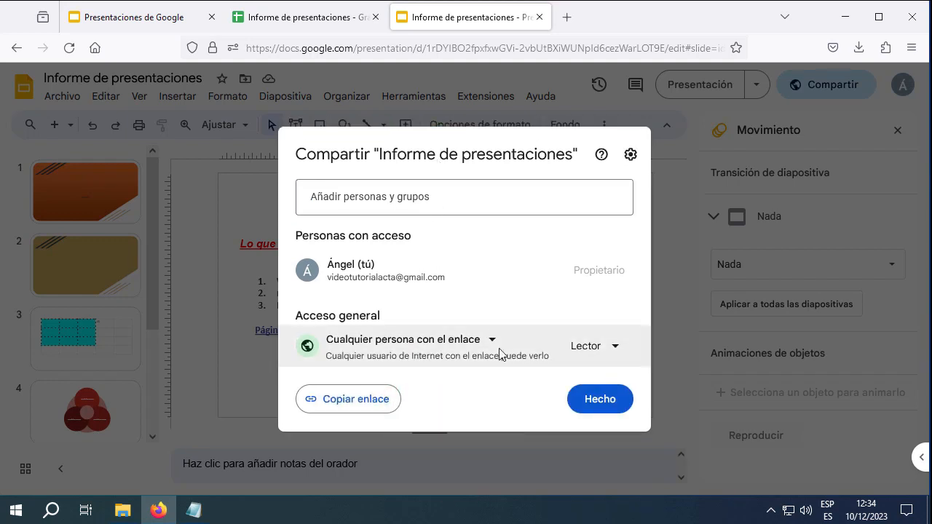
left_click(614, 347)
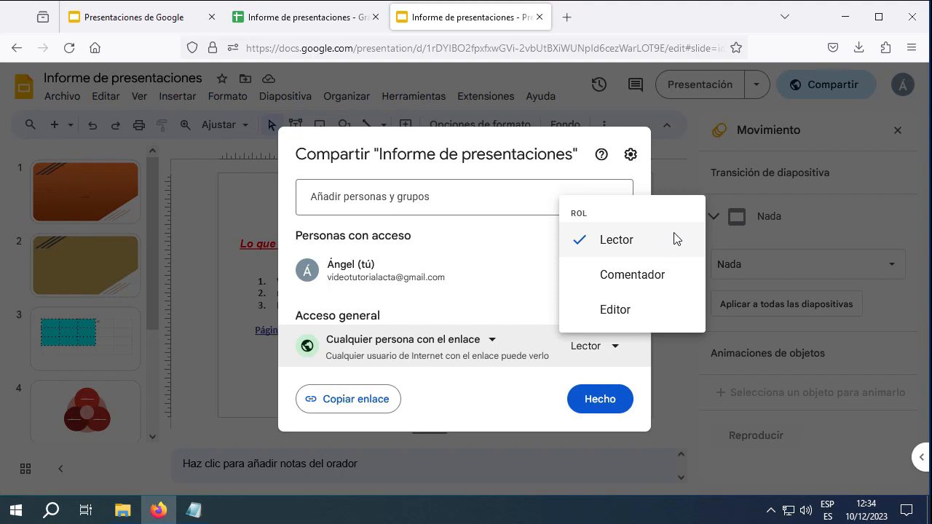
left_click(638, 277)
left_click(616, 347)
left_click(631, 276)
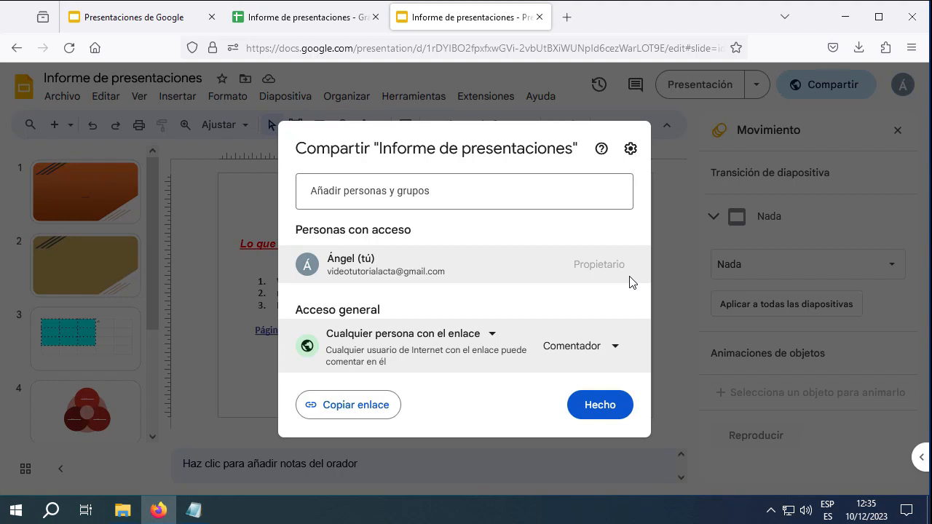
Change the link role from Comentador to Editor and copy the share link
left_click(615, 345)
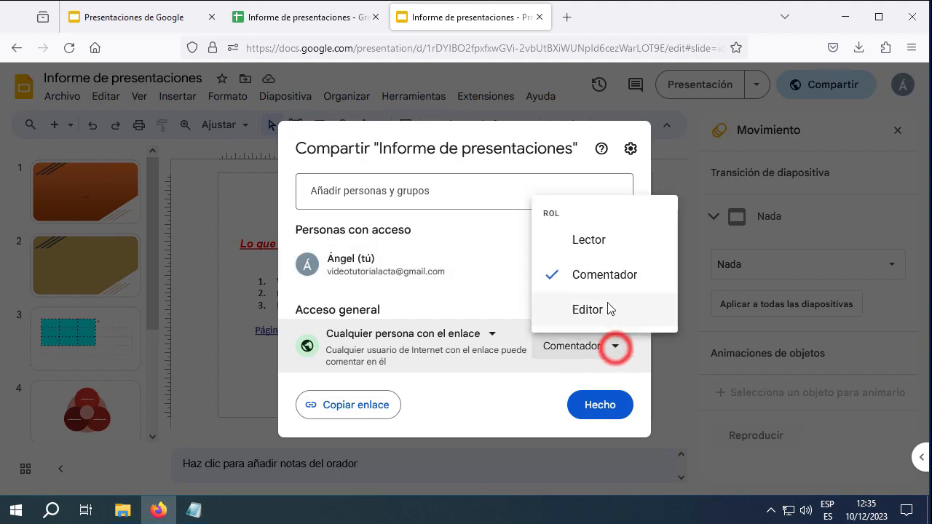
left_click(607, 307)
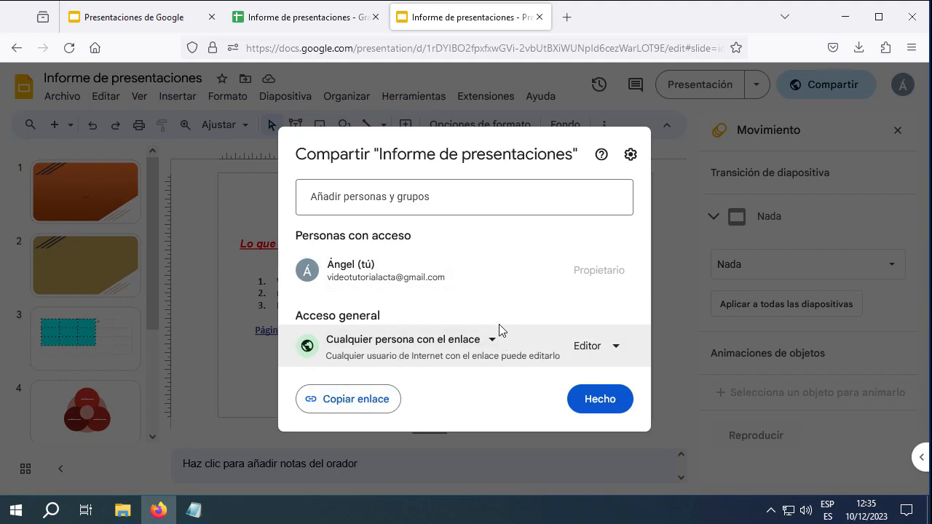
left_click(614, 347)
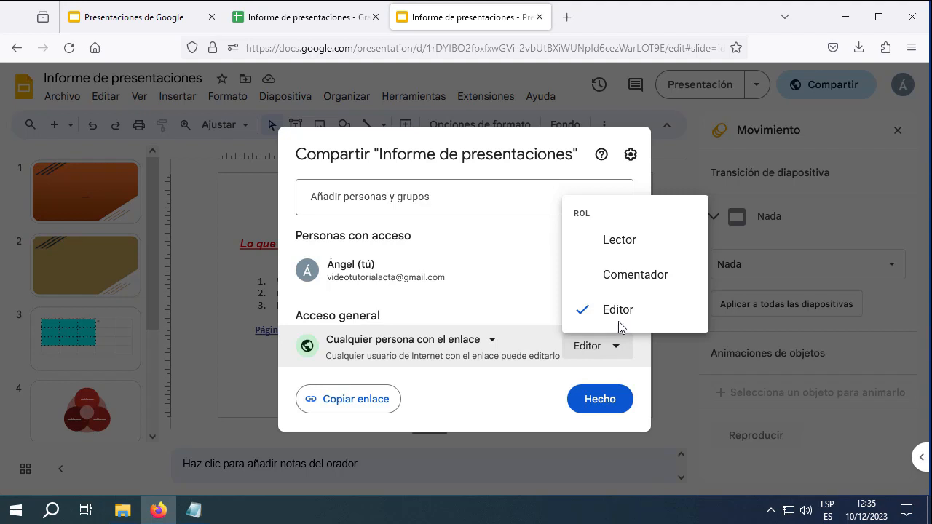
left_click(623, 315)
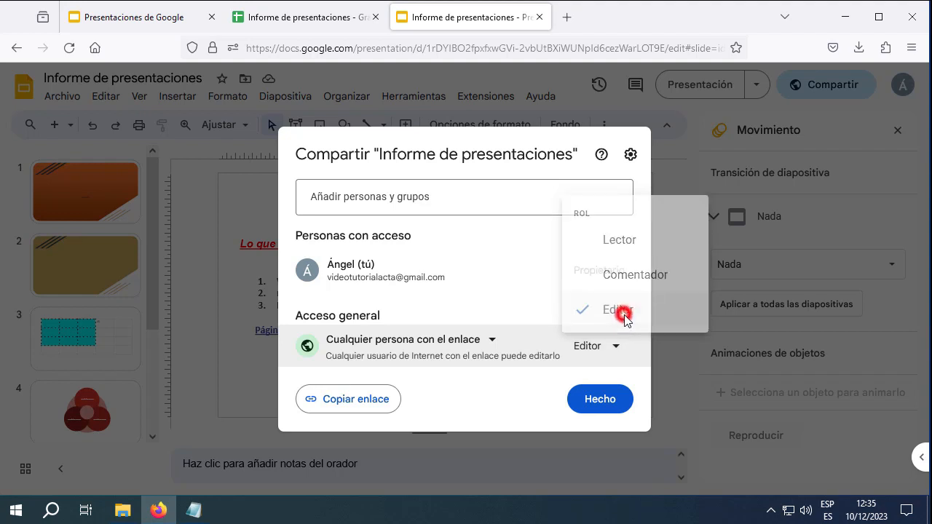
left_click(368, 400)
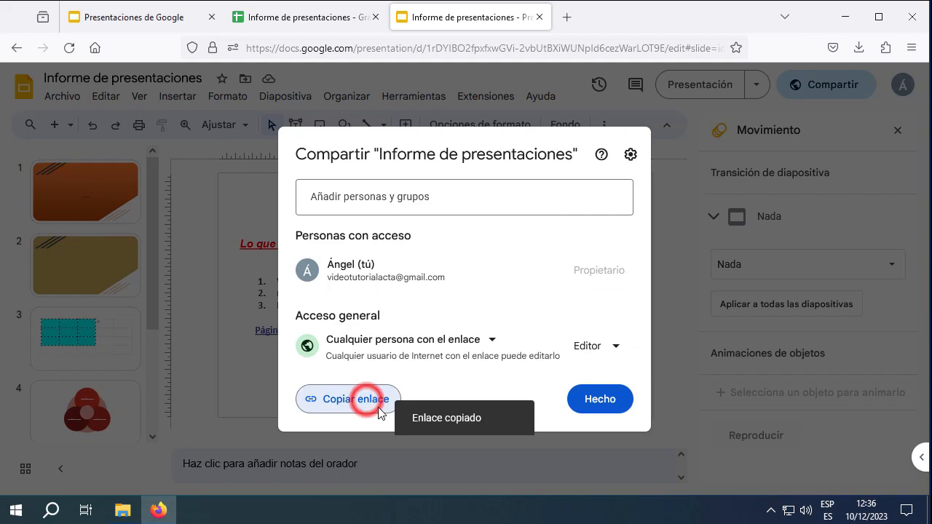
Launch Bloc de notas via a 'bloc' search, paste the share link, and select the whole URL
left_click(60, 514)
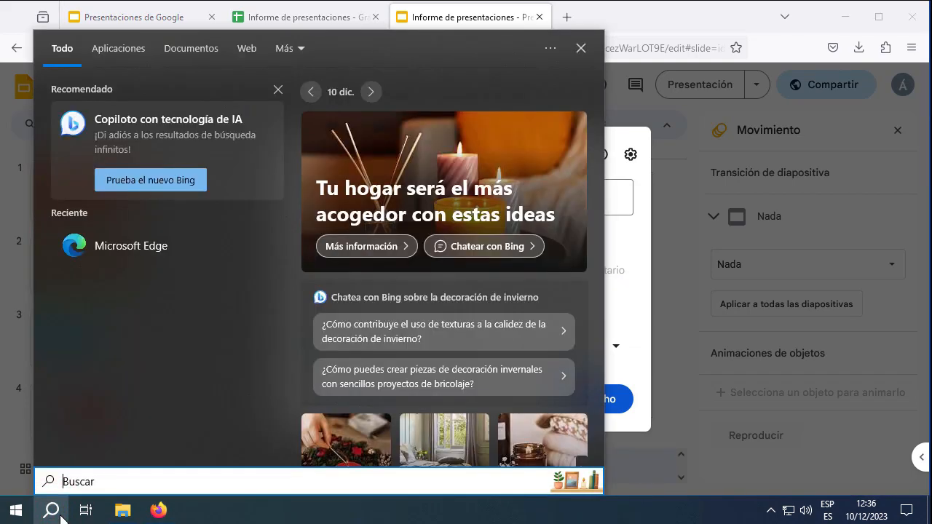
type("bloc")
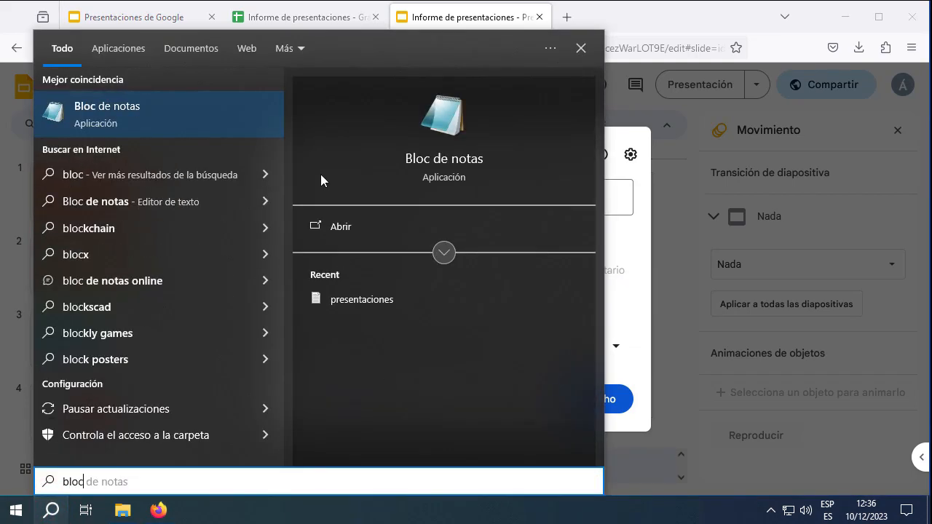
left_click(170, 104)
left_click(666, 150)
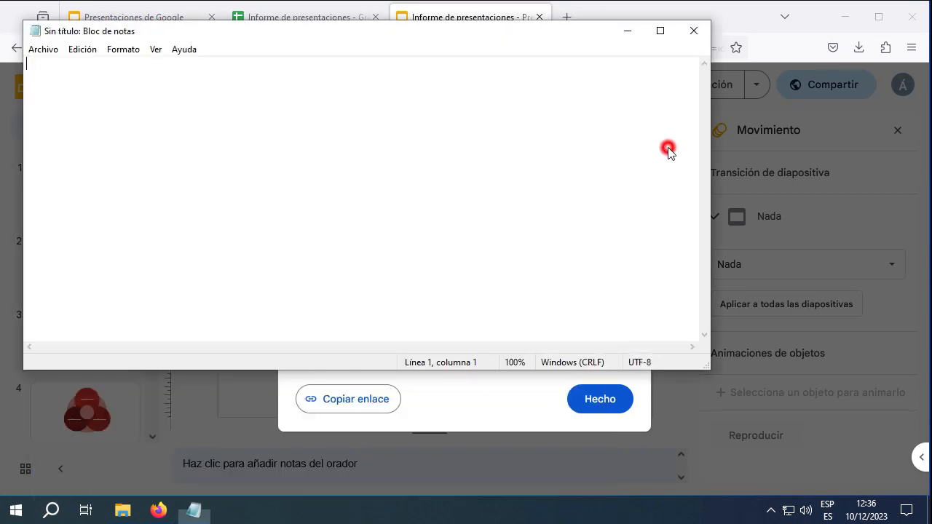
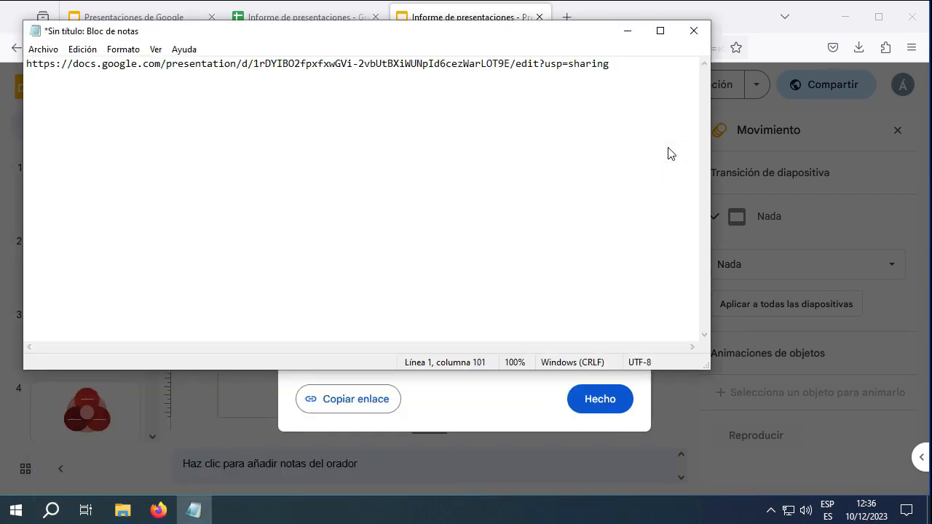
left_click(625, 69)
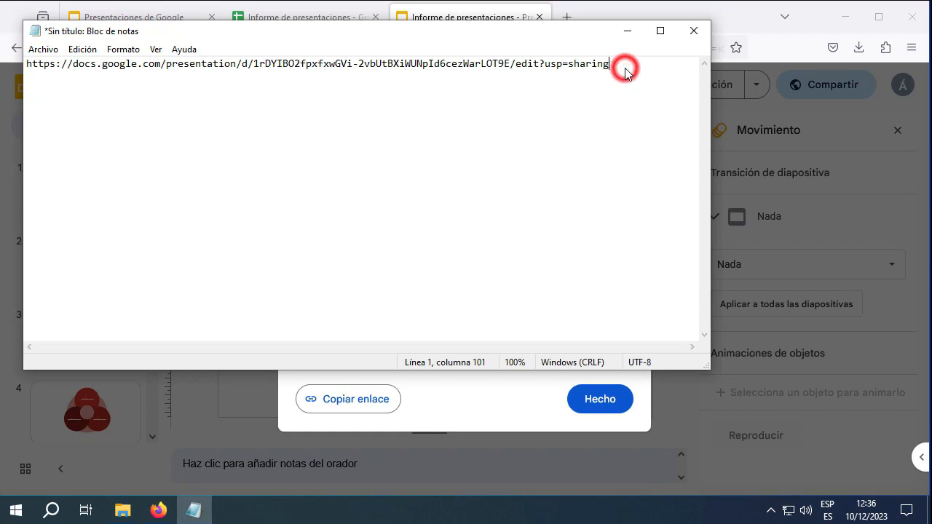
left_click_drag(625, 69, 24, 52)
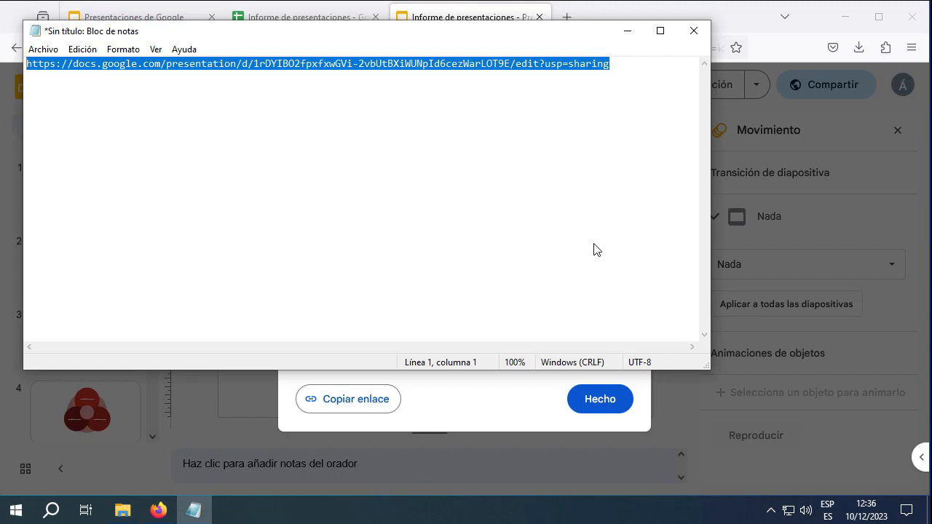
Close the sharing dialog with Hecho and sign out of the Google account with Cerrar sesión
left_click(896, 149)
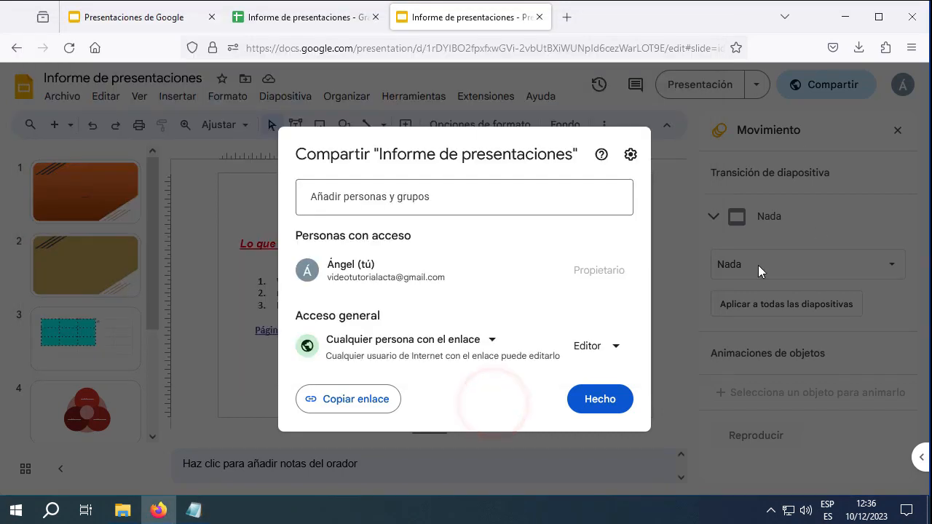
left_click(618, 397)
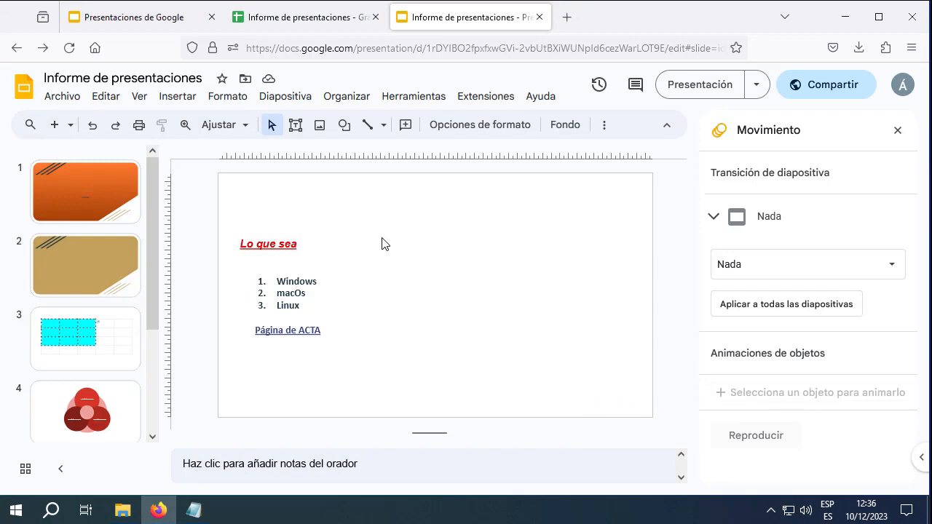
left_click(902, 85)
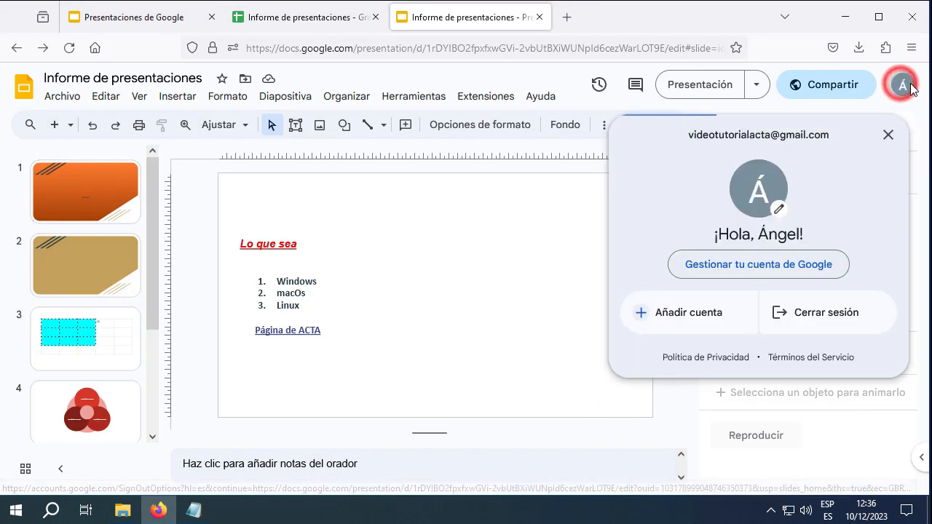
left_click(828, 312)
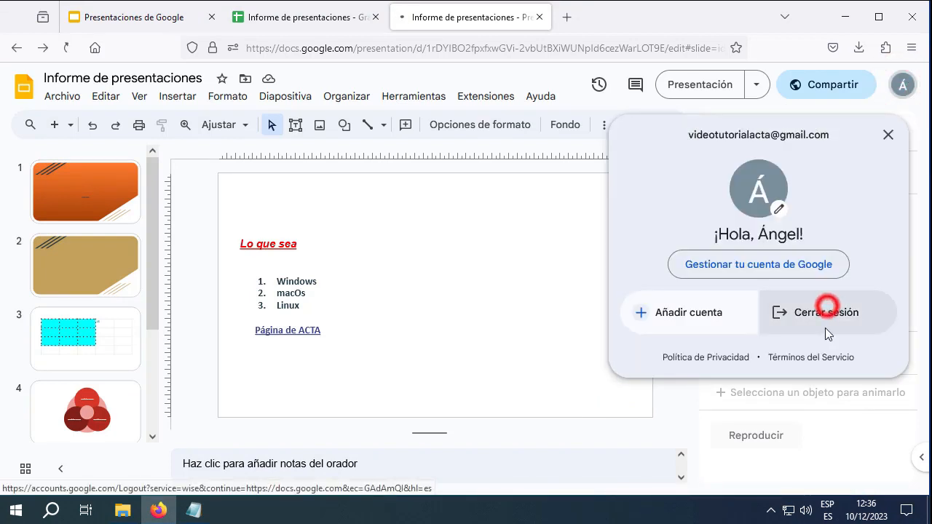
Bring Notepad forward, move it down and right, and reselect the share link
key("alt+Tab")
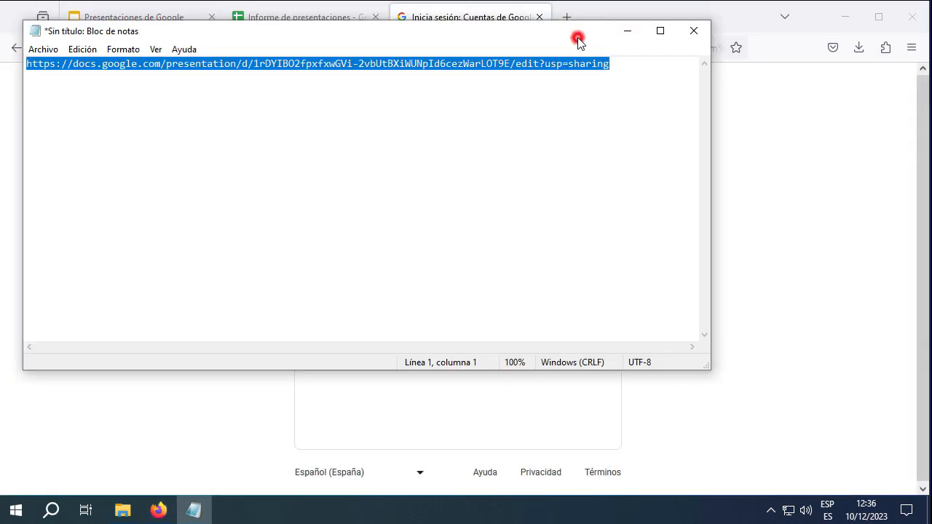
left_click_drag(575, 37, 653, 80)
left_click_drag(698, 103, 92, 105)
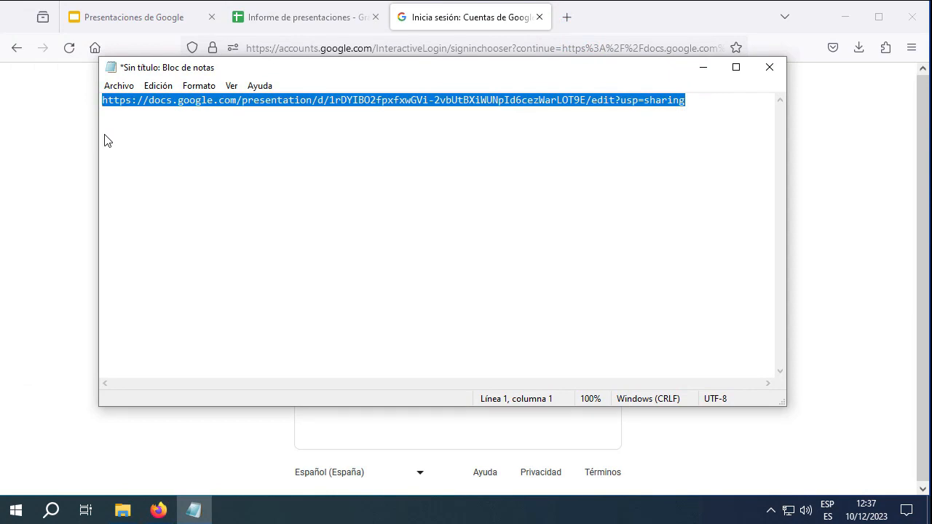
Open the copied share link in a new tab and browse to slide 4
left_click(567, 17)
left_click(493, 48)
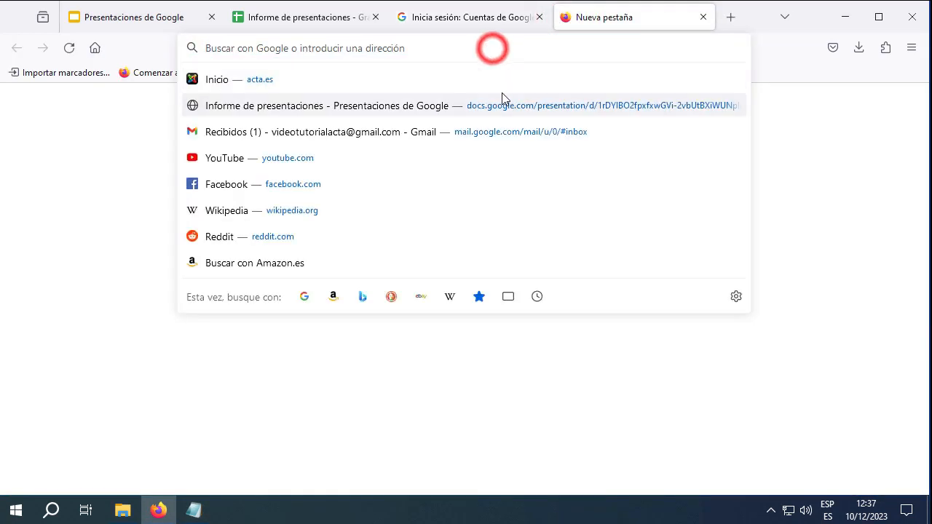
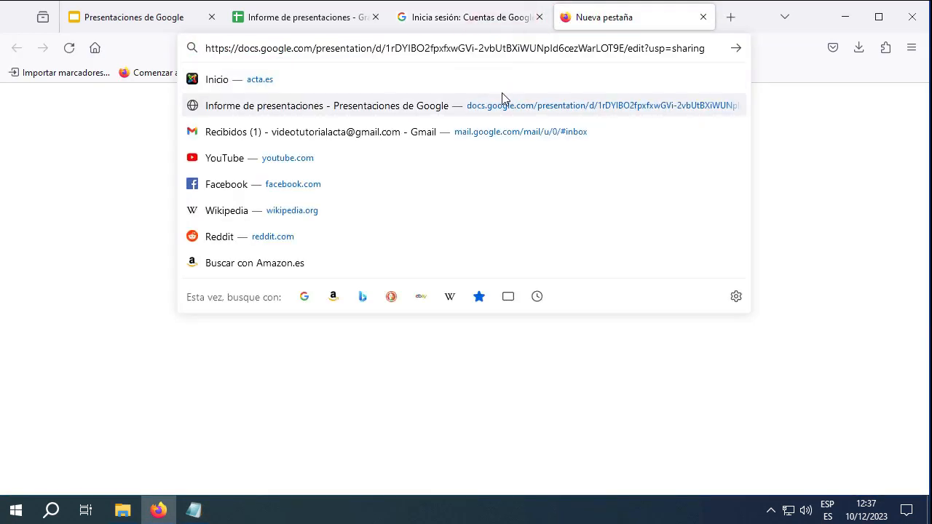
key("Return")
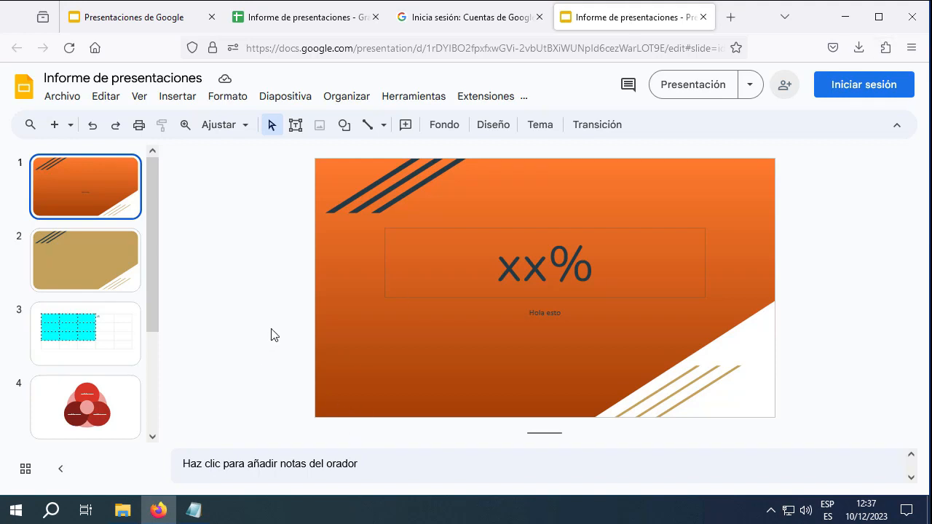
left_click(111, 280)
left_click(651, 261)
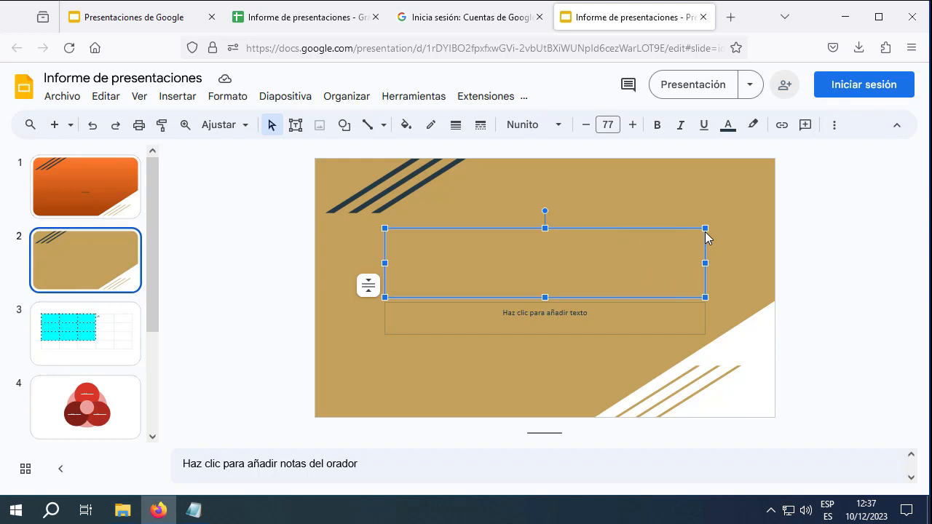
left_click(669, 203)
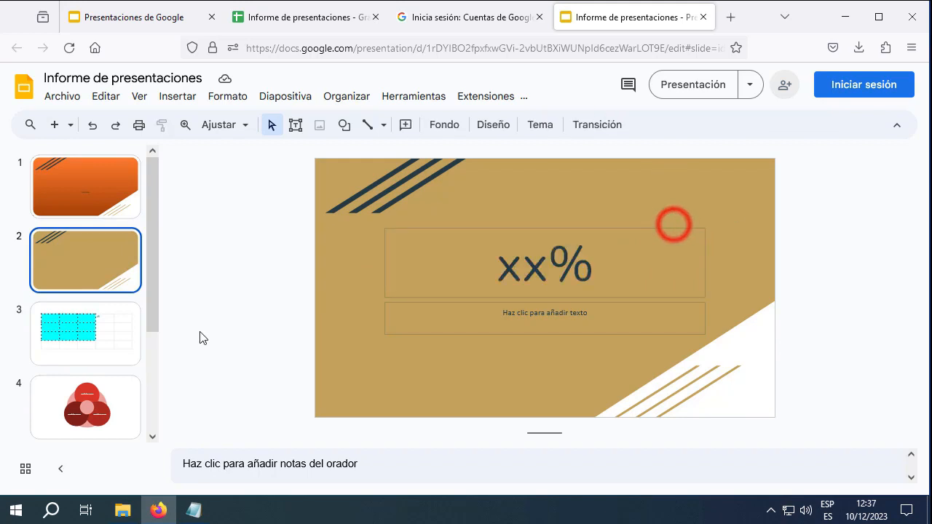
left_click(85, 407)
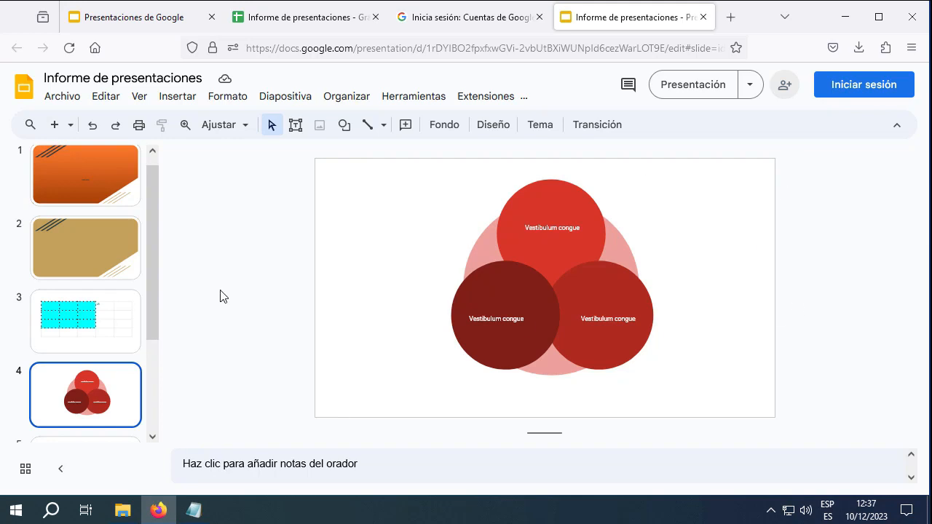
Delete slide 4's three red circles, close the tab, and choose the account to sign back in
left_click(534, 326)
key("Delete")
left_click(642, 318)
key("Delete")
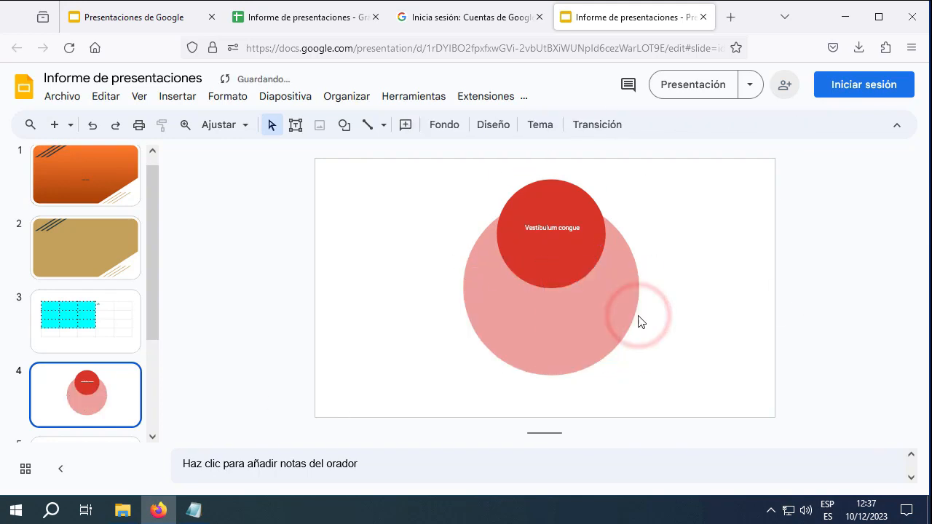
left_click(579, 220)
key("Delete")
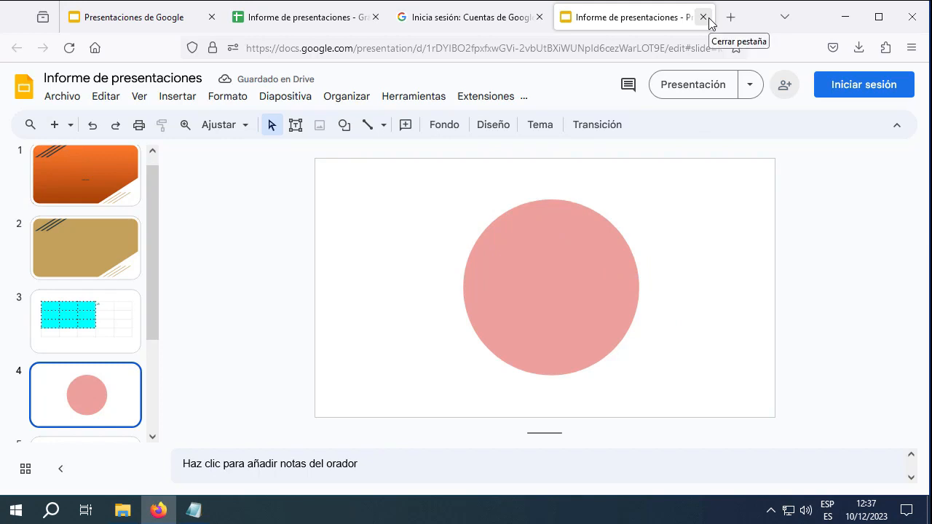
left_click(704, 17)
left_click(466, 210)
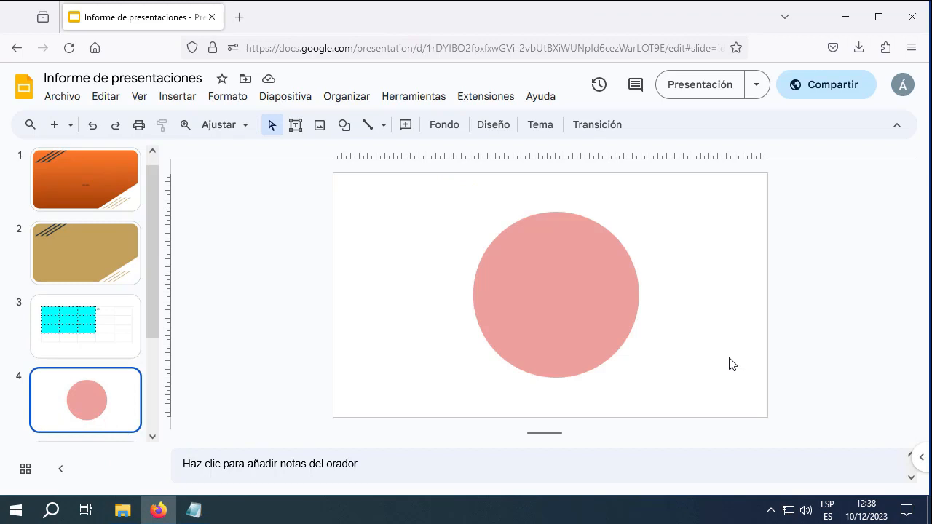
Scroll through the presentation to check the anonymous edit on slide 4
scroll(549, 275, "up", 1)
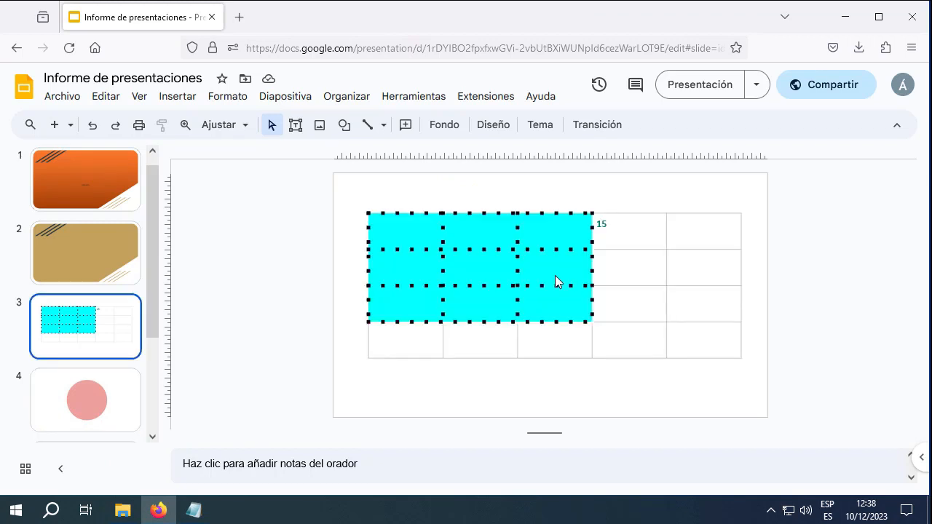
scroll(558, 277, "down", 1)
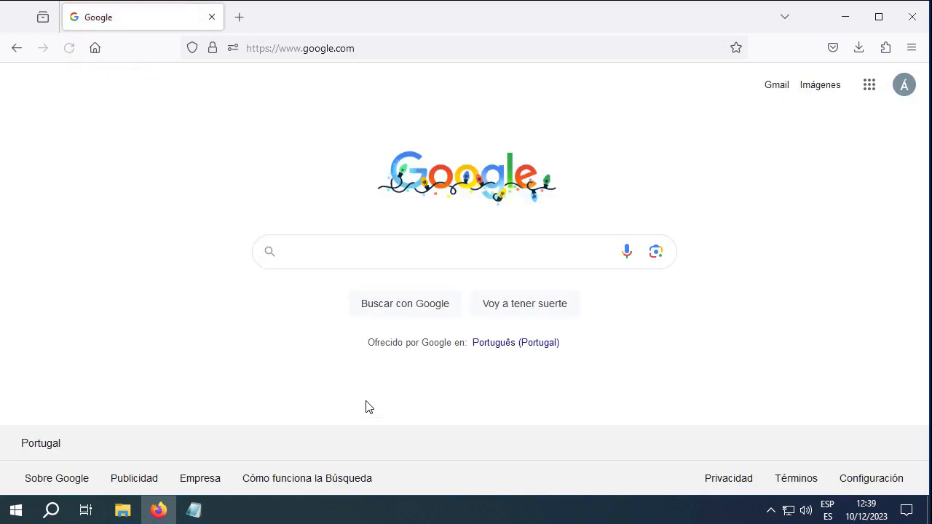
Launch Jamboard from the Google apps launcher on the Google homepage
left_click(870, 86)
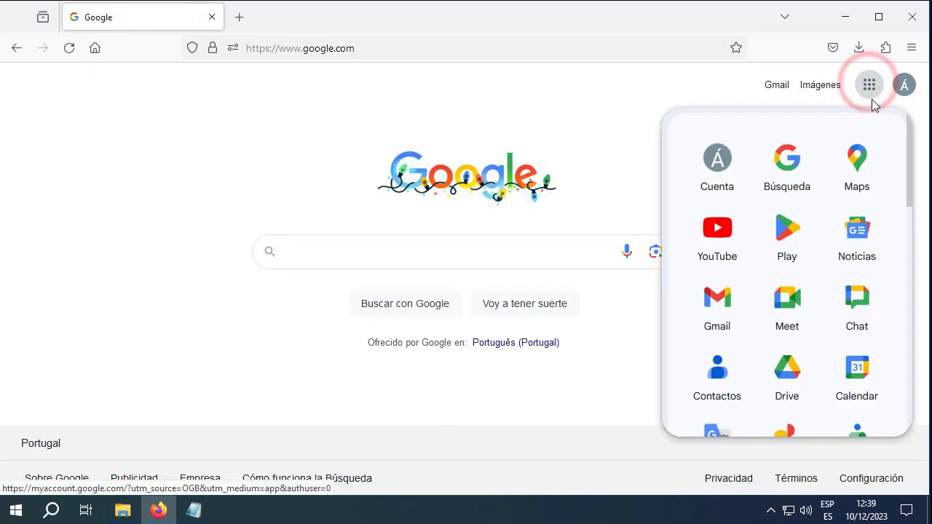
scroll(802, 193, "down", 5)
scroll(802, 193, "down", 4)
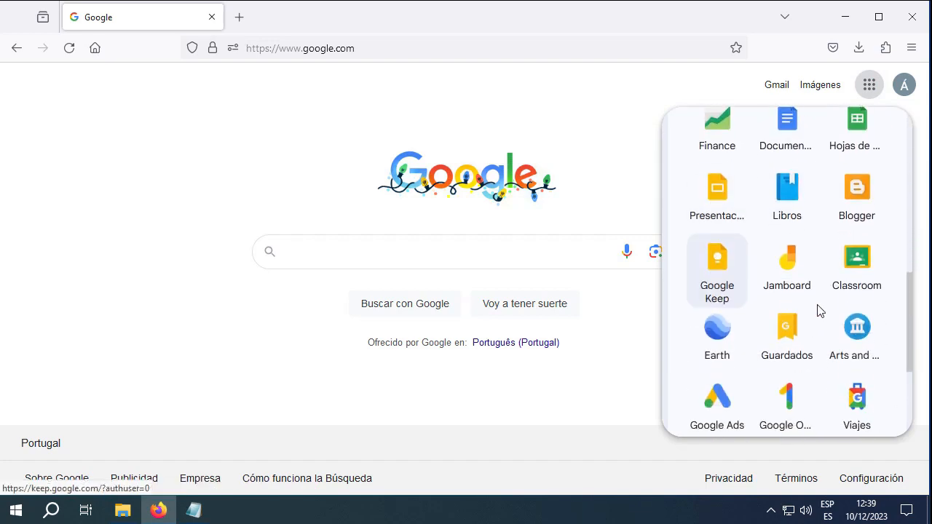
left_click(784, 274)
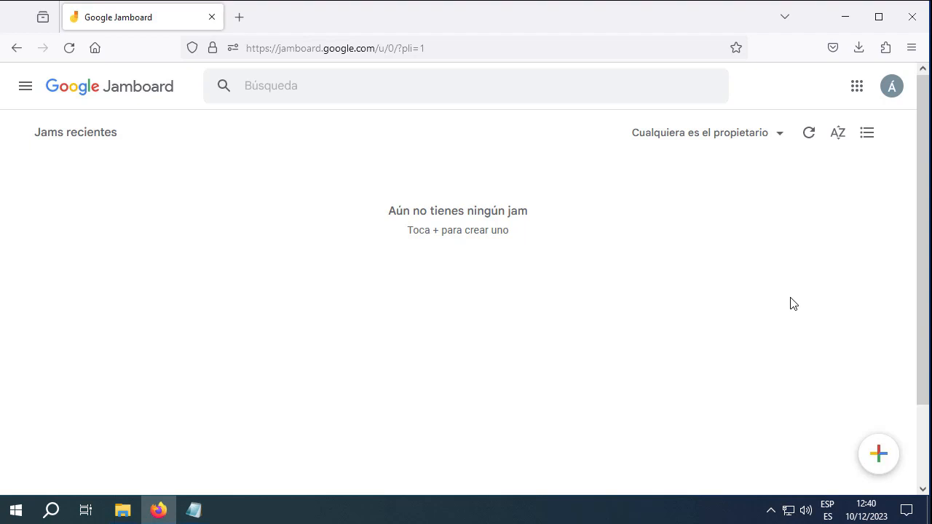
Start a new blank jam and rename it from 'Jam sin título' to 'Pizarra'
left_click(880, 459)
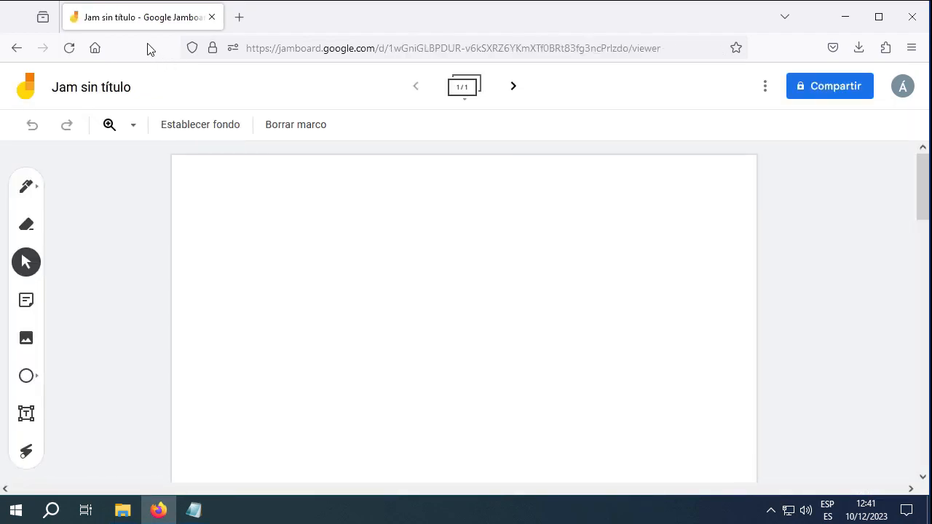
left_click(120, 89)
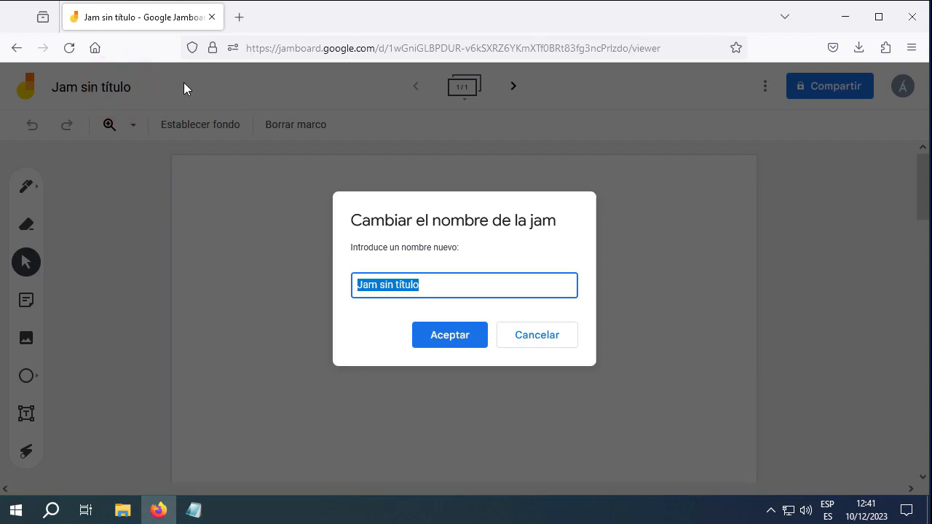
type("Pizarra")
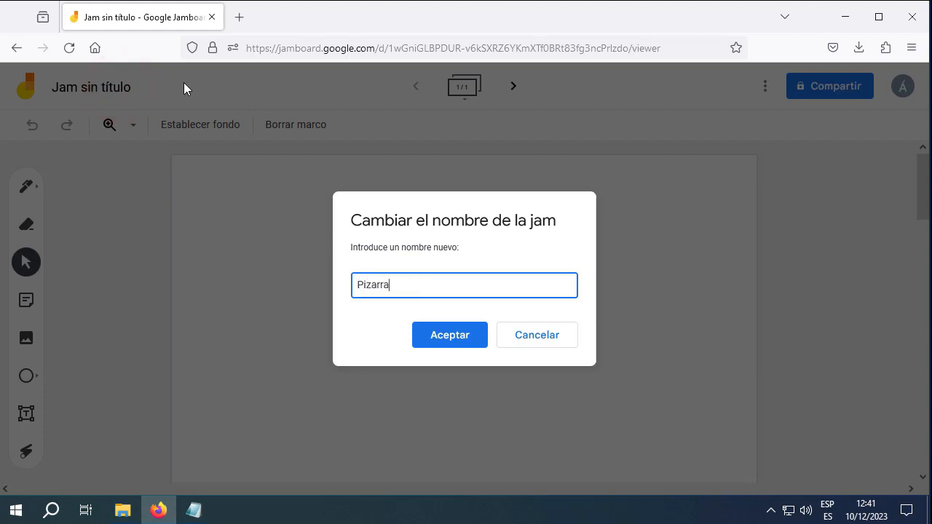
key("Return")
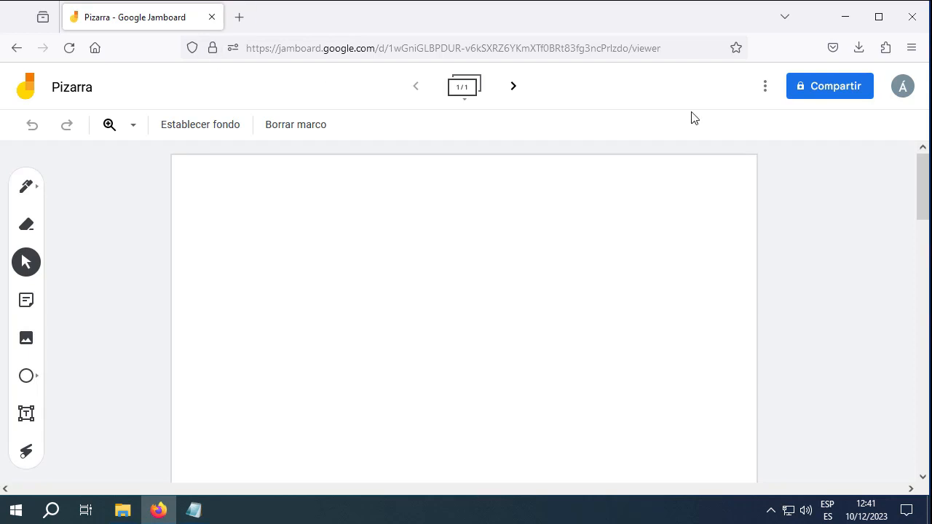
Add frames until the jam shows 5/5, then step back to frame 2
left_click(514, 87)
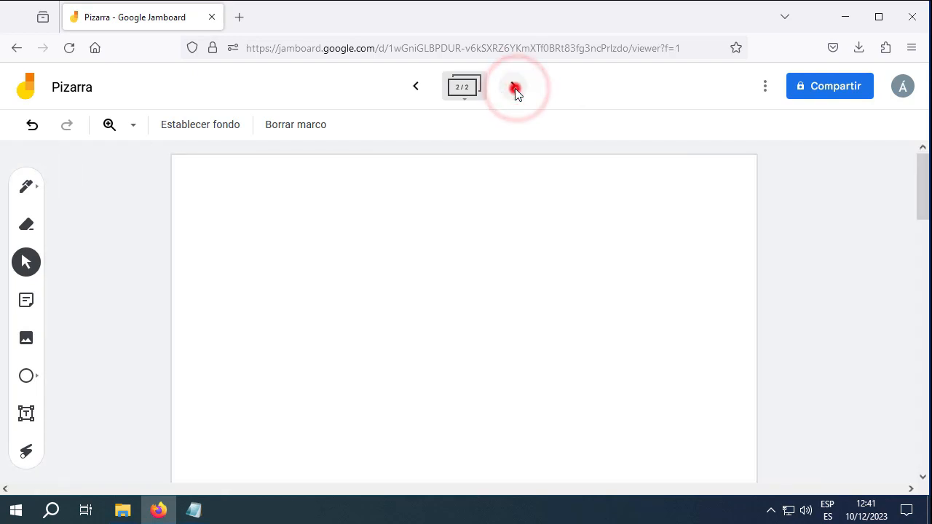
left_click(514, 88)
left_click(514, 89)
left_click(513, 88)
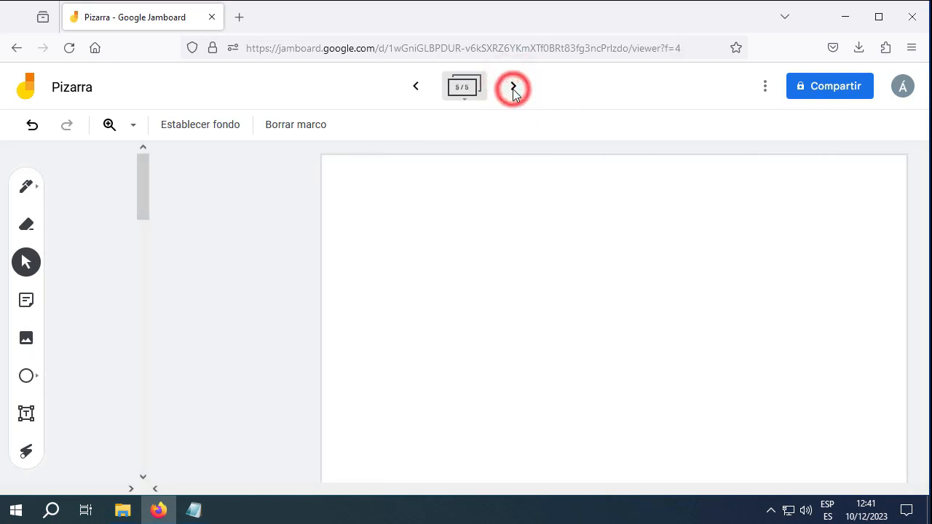
left_click(413, 86)
left_click(412, 86)
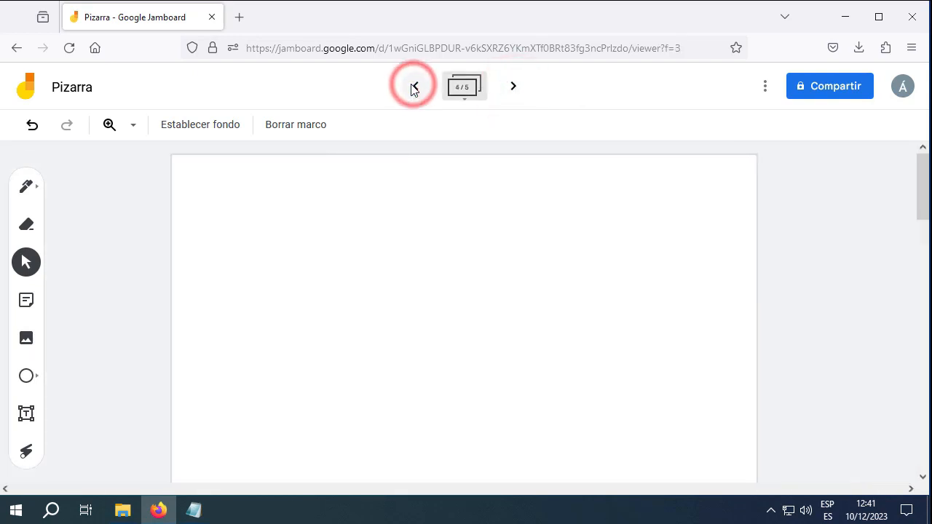
left_click(412, 86)
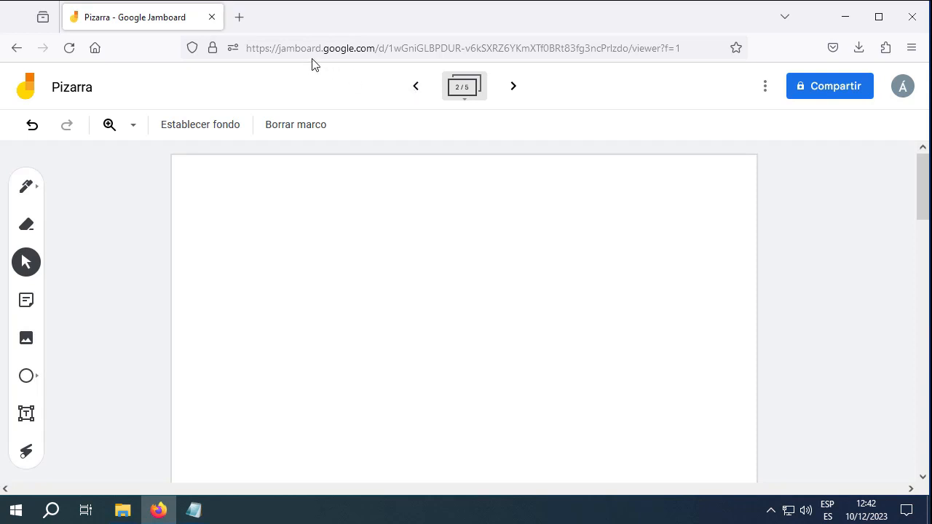
On frame 1, try the grid, dark blue and dotted backgrounds
left_click(416, 86)
left_click(221, 125)
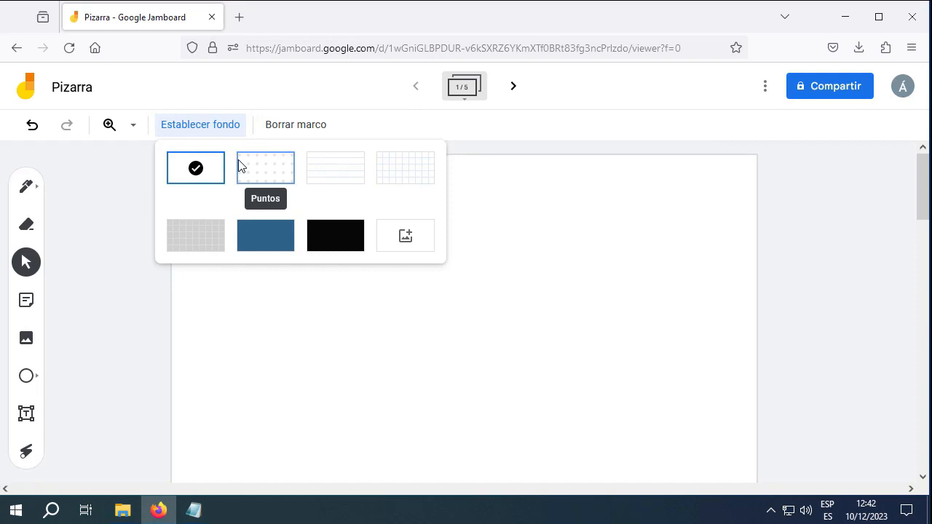
left_click(409, 170)
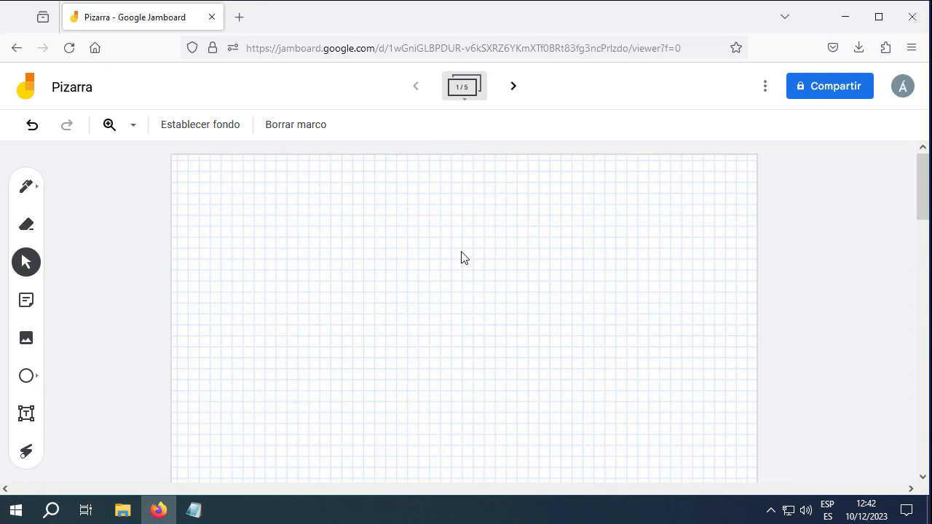
left_click(193, 125)
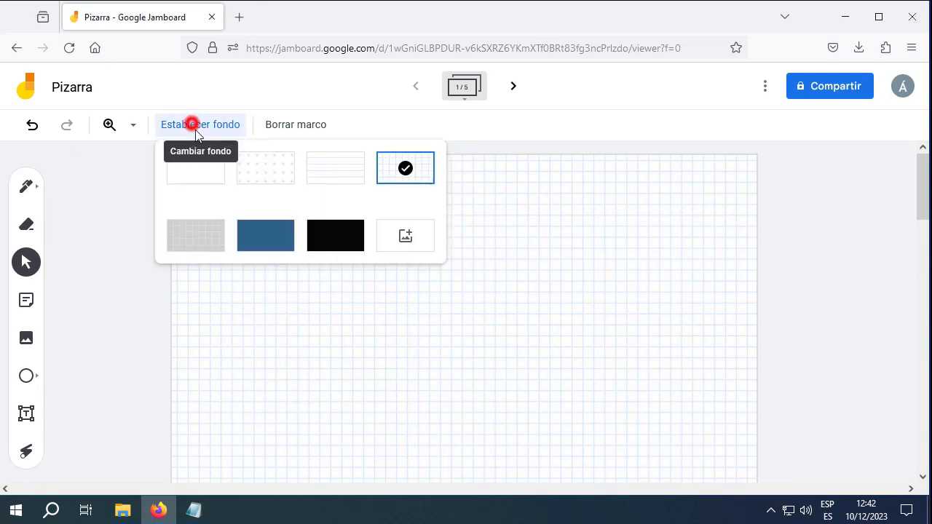
left_click(267, 236)
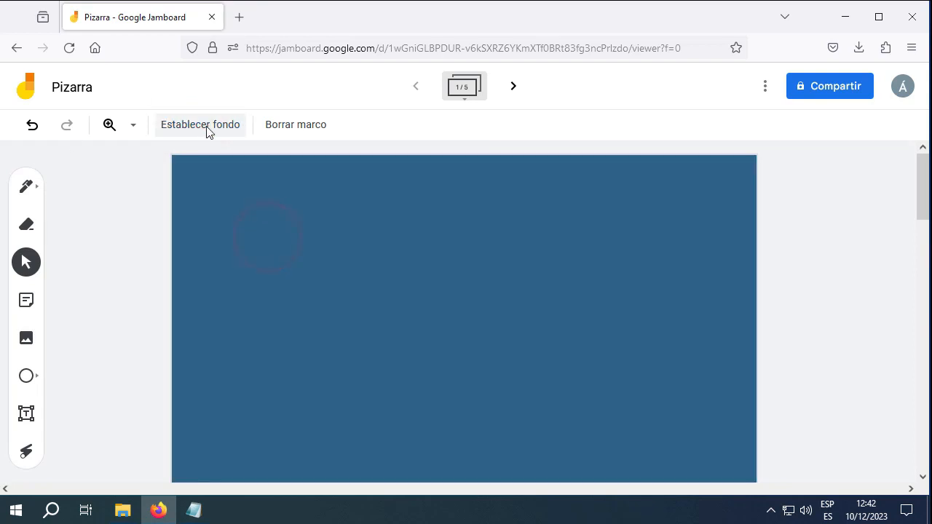
left_click(207, 126)
left_click(265, 171)
Try the lined and grid backgrounds, then settle on plain white
left_click(214, 124)
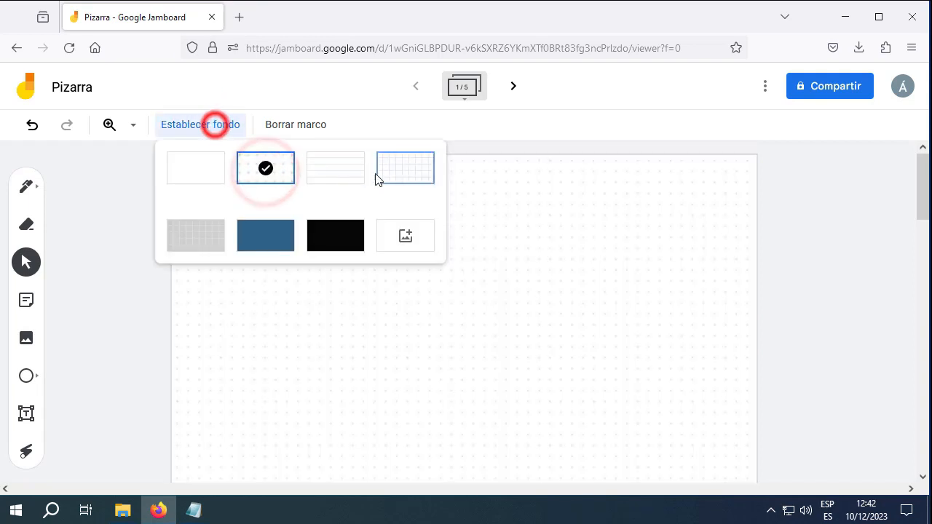
left_click(320, 166)
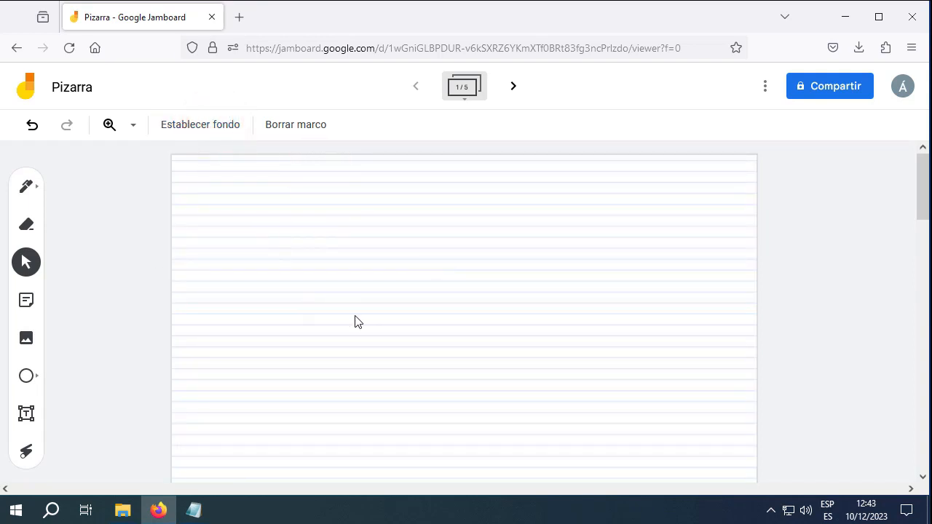
left_click(232, 122)
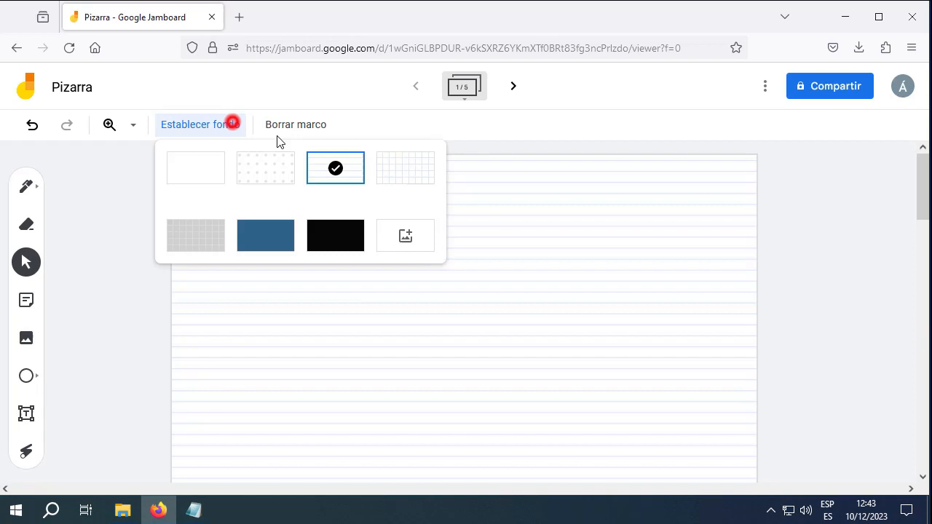
left_click(422, 177)
left_click(183, 125)
left_click(211, 173)
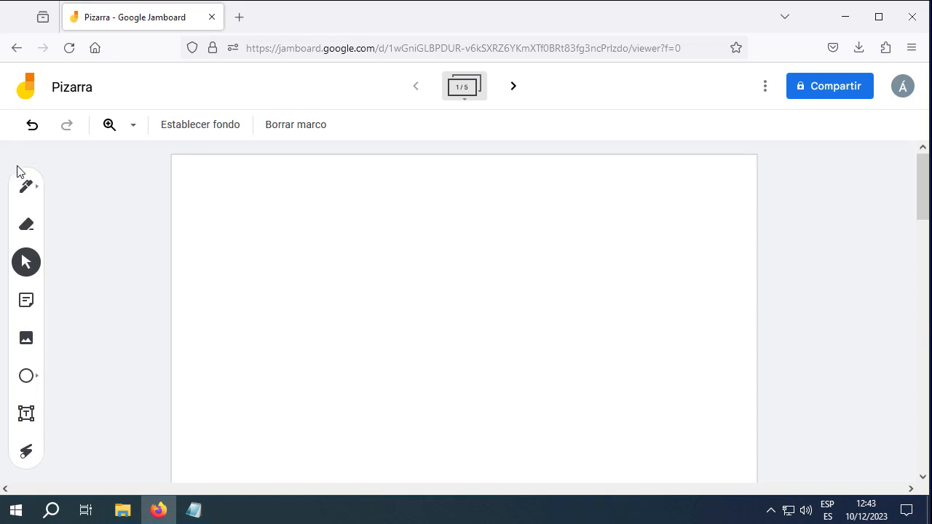
With the Bolígrafo pen, draw a curvy line and an arrow below it
left_click(27, 188)
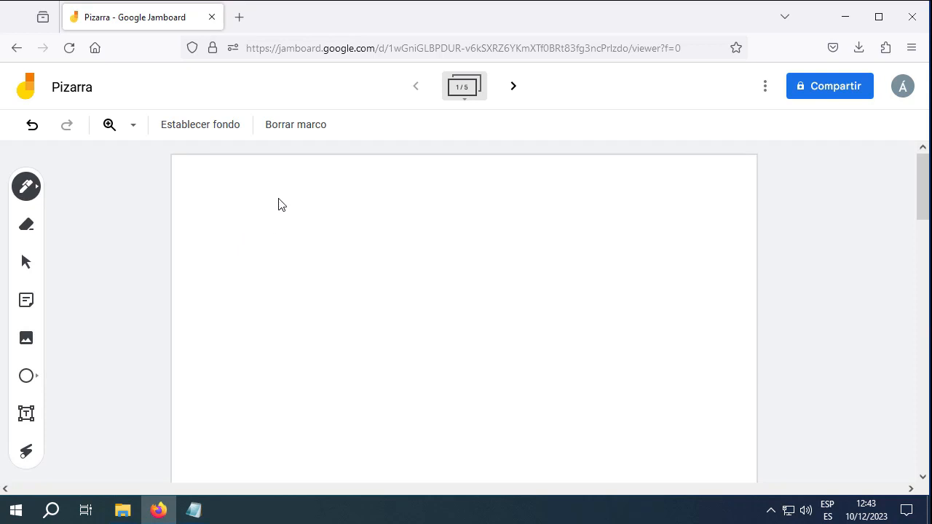
mouse_move(270, 193)
left_mouse_down()
mouse_move(314, 256)
mouse_move(420, 227)
left_mouse_up()
left_click_drag(262, 347, 493, 319)
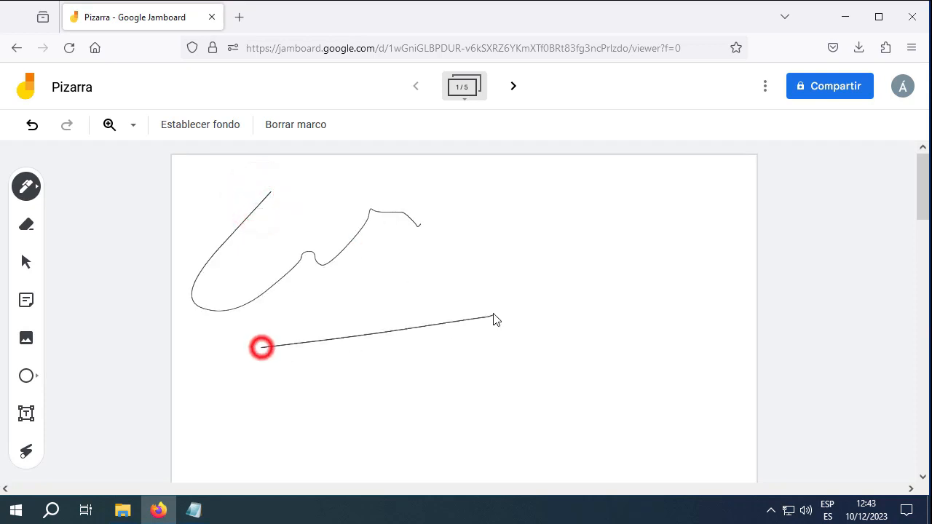
left_click_drag(437, 311, 474, 332)
Handwrite the word 'Hola' beside the curve
left_click_drag(489, 217, 490, 285)
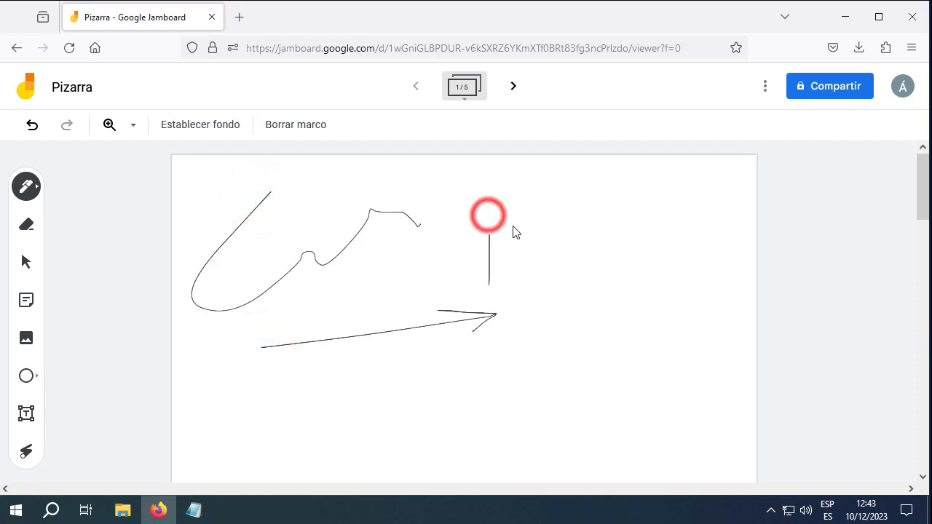
left_click_drag(511, 228, 511, 300)
mouse_move(487, 268)
left_mouse_down()
mouse_move(514, 264)
mouse_move(521, 280)
mouse_move(532, 270)
left_mouse_up()
mouse_move(551, 192)
left_mouse_down()
mouse_move(558, 271)
mouse_move(576, 256)
mouse_move(579, 268)
mouse_move(615, 277)
left_mouse_up()
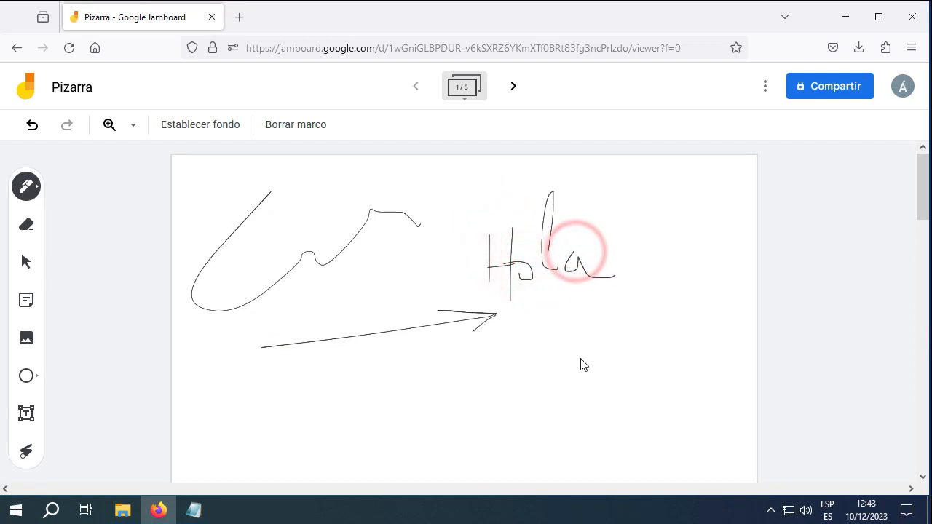
Use the Borrar eraser to rub out most of the curve, the arrow and 'Hola'
left_click(28, 227)
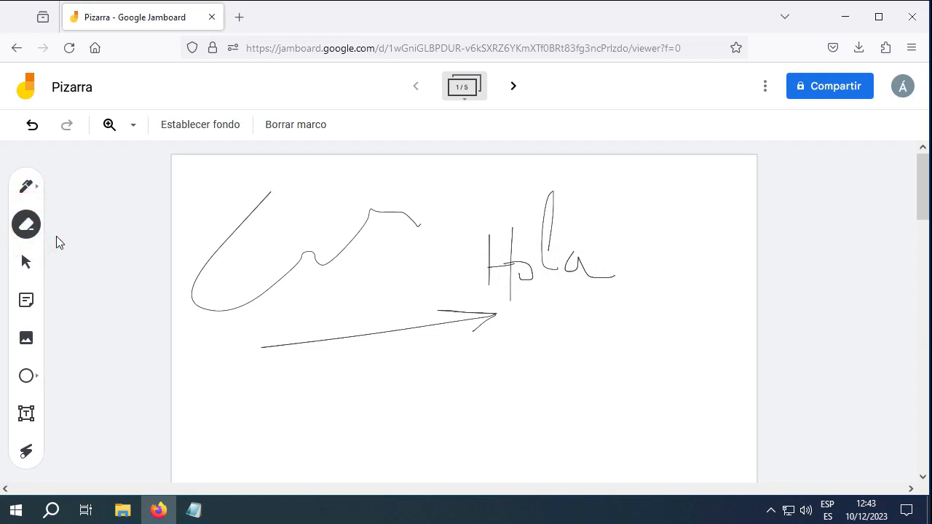
mouse_move(268, 194)
left_mouse_down()
mouse_move(234, 226)
mouse_move(242, 233)
mouse_move(228, 256)
left_mouse_up()
mouse_move(275, 286)
left_mouse_down()
mouse_move(214, 279)
mouse_move(202, 291)
mouse_move(455, 257)
mouse_move(483, 225)
mouse_move(591, 193)
mouse_move(547, 194)
mouse_move(545, 275)
mouse_move(502, 317)
mouse_move(499, 350)
left_mouse_up()
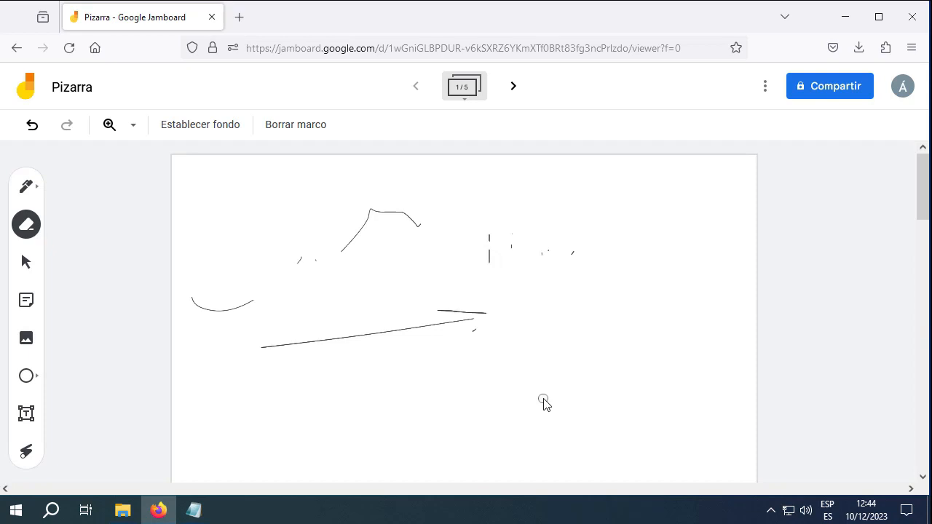
mouse_move(495, 322)
left_mouse_down()
mouse_move(251, 345)
mouse_move(235, 362)
mouse_move(490, 245)
mouse_move(493, 262)
mouse_move(468, 260)
mouse_move(466, 230)
mouse_move(589, 259)
mouse_move(507, 302)
left_mouse_up()
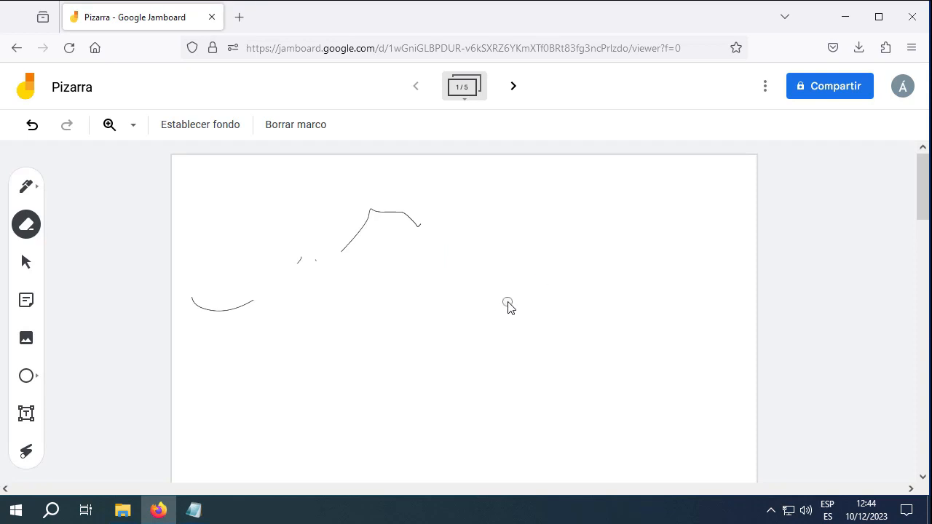
Switch to the Select tool and try to select the leftover stroke
left_click(26, 262)
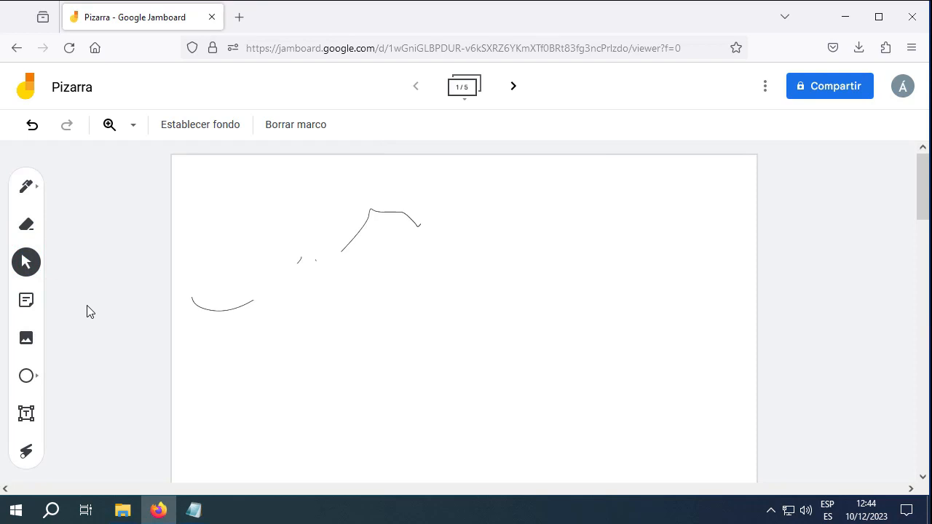
left_click(355, 236)
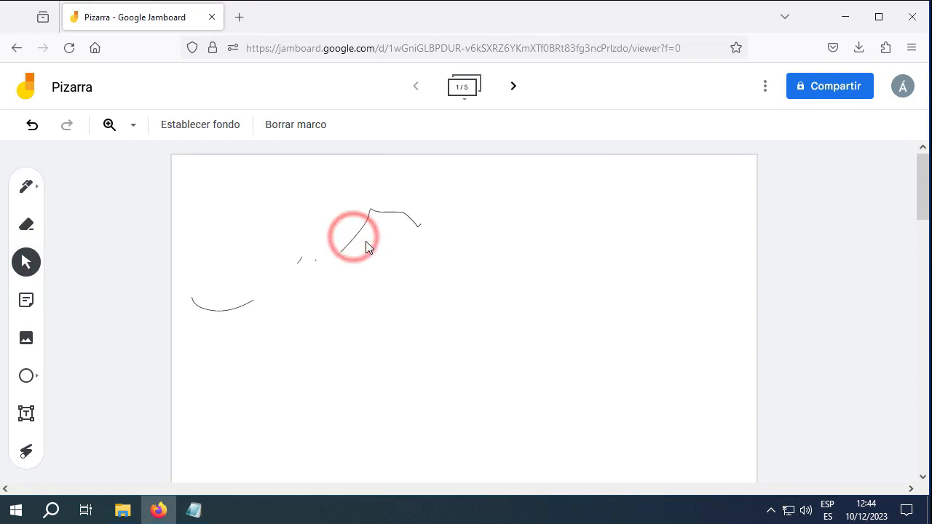
left_click(391, 211)
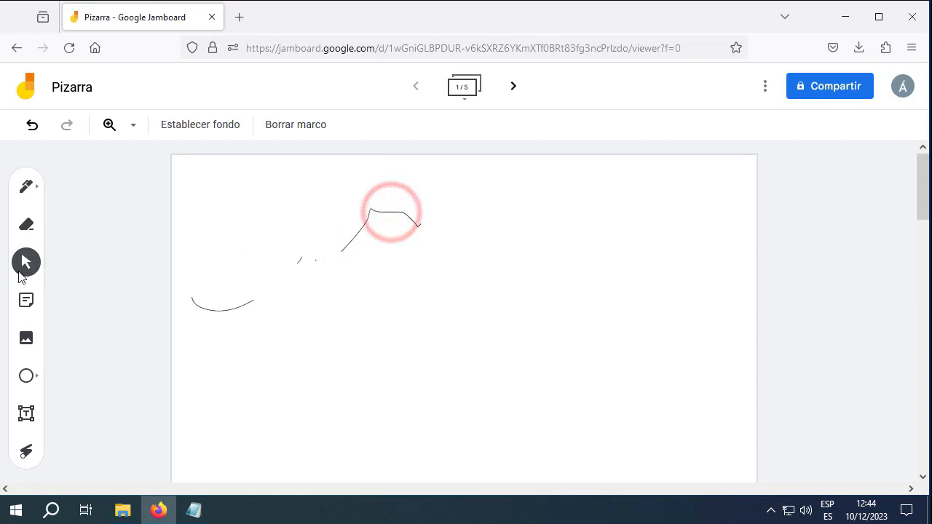
left_click(347, 240)
left_click(419, 225)
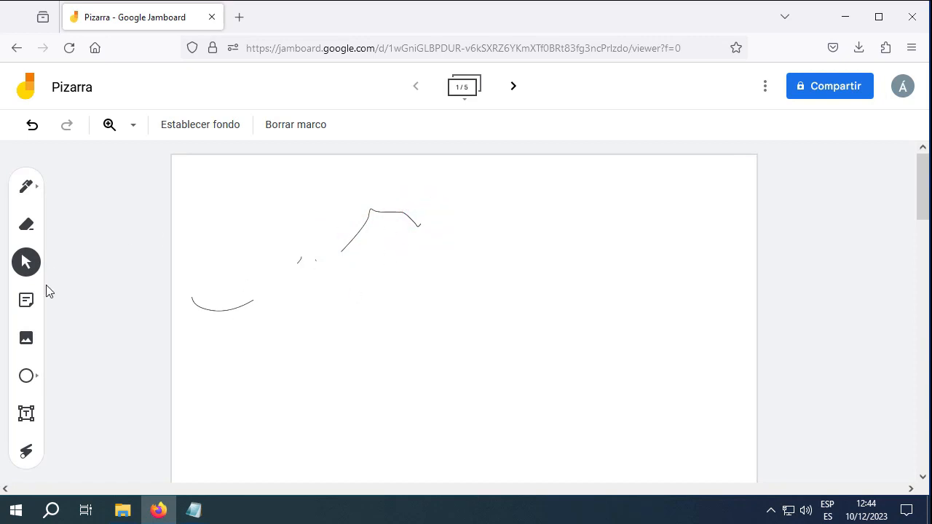
Start a sticky note, trying green, cyan, pink and orange before keeping yellow
left_click(25, 299)
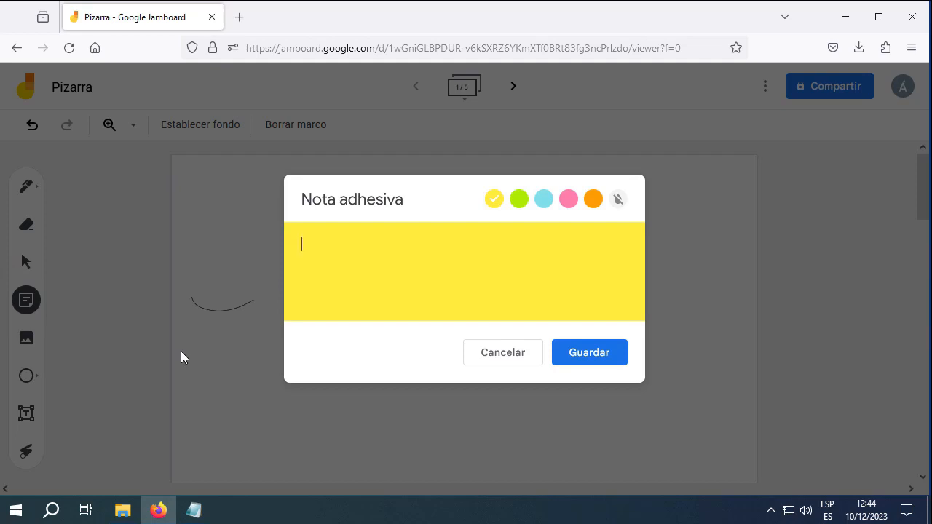
left_click(518, 204)
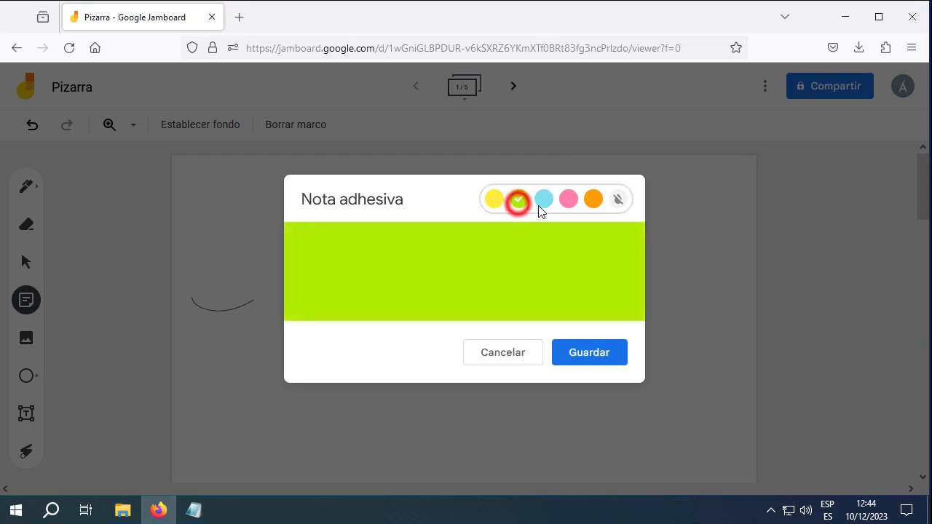
left_click(543, 200)
left_click(569, 199)
left_click(592, 200)
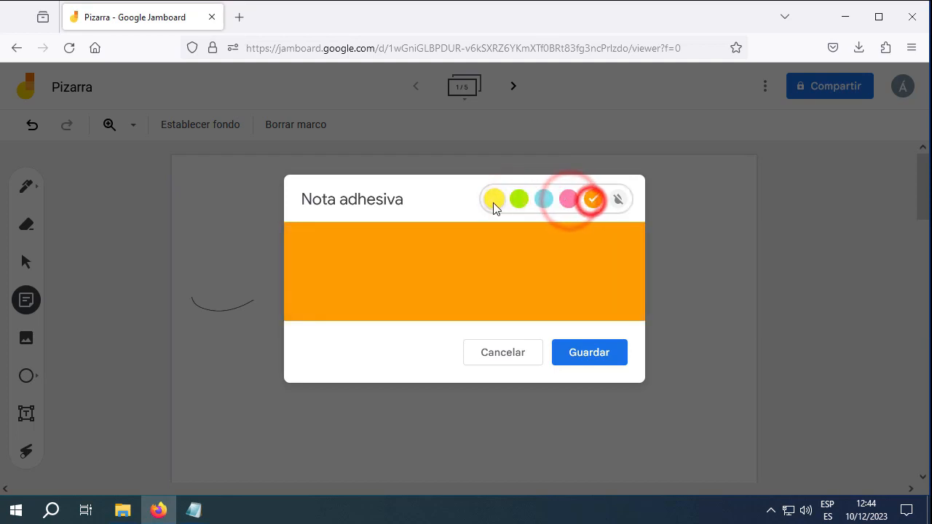
left_click(493, 201)
left_click(525, 192)
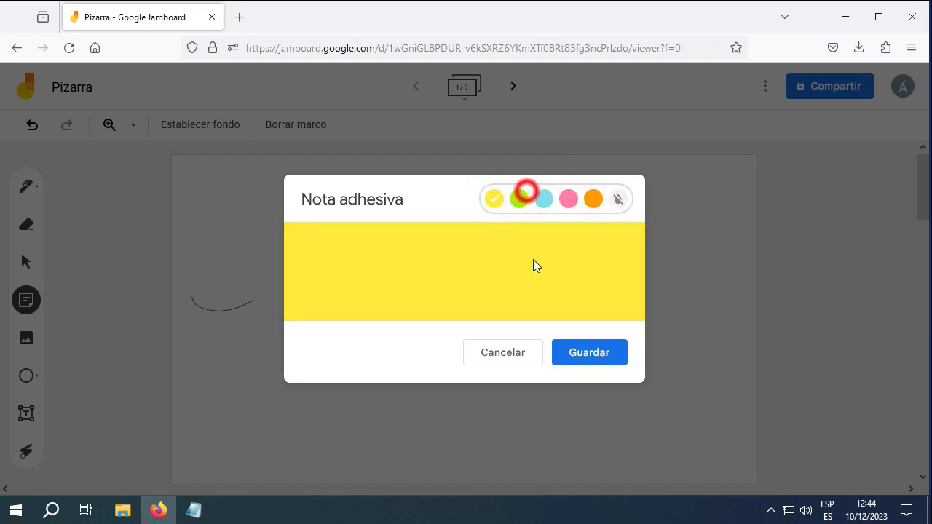
Type 'Actualizar la pizarra' into the note and save it onto the board
left_click(417, 243)
type("Actualizar la piza")
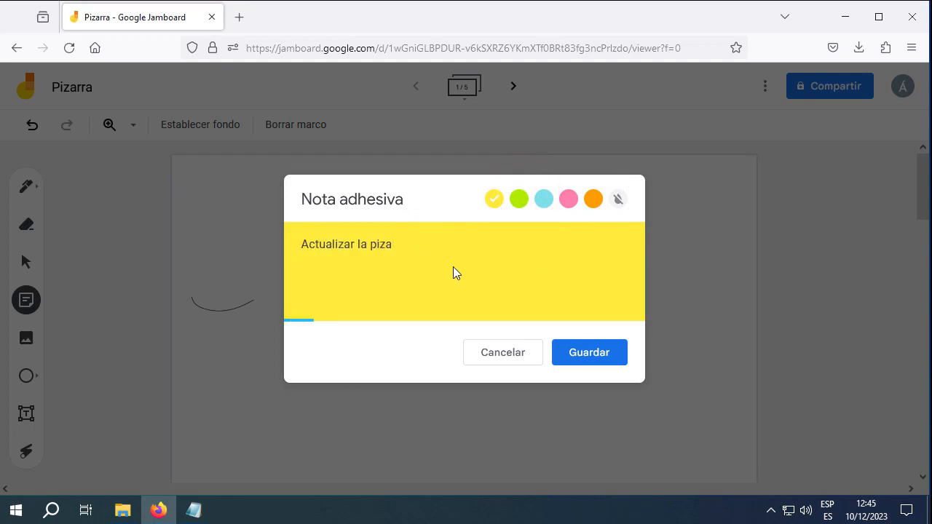
type("rra")
left_click(610, 353)
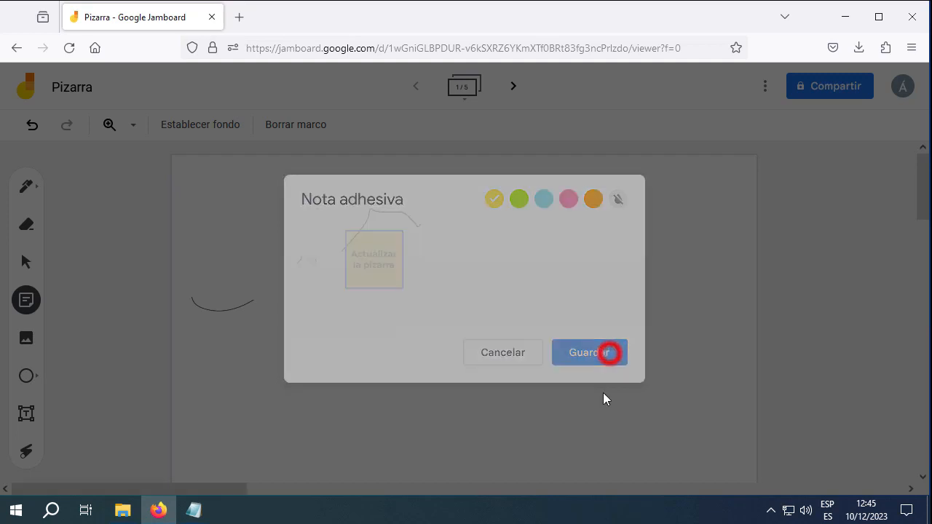
left_click(516, 352)
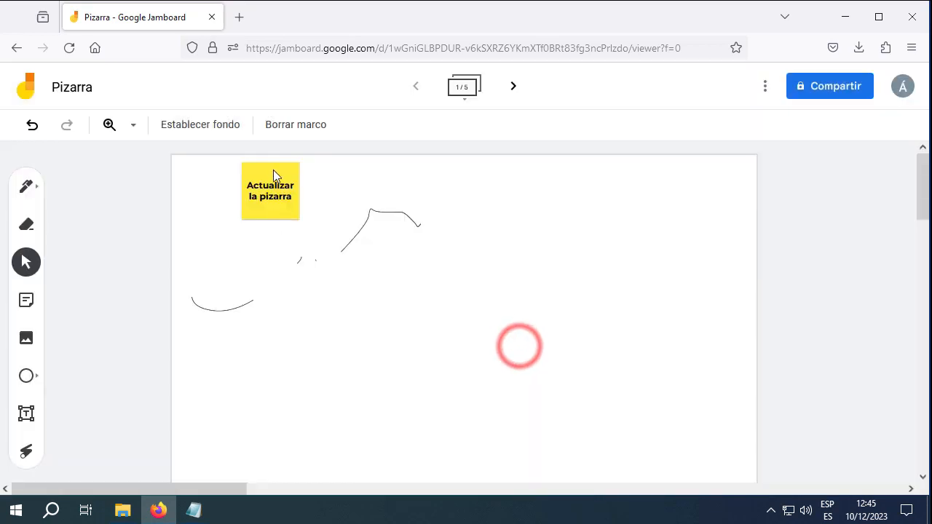
Move the note slightly down, enlarge it by its corner, and rotate it slightly
left_click_drag(271, 173, 260, 197)
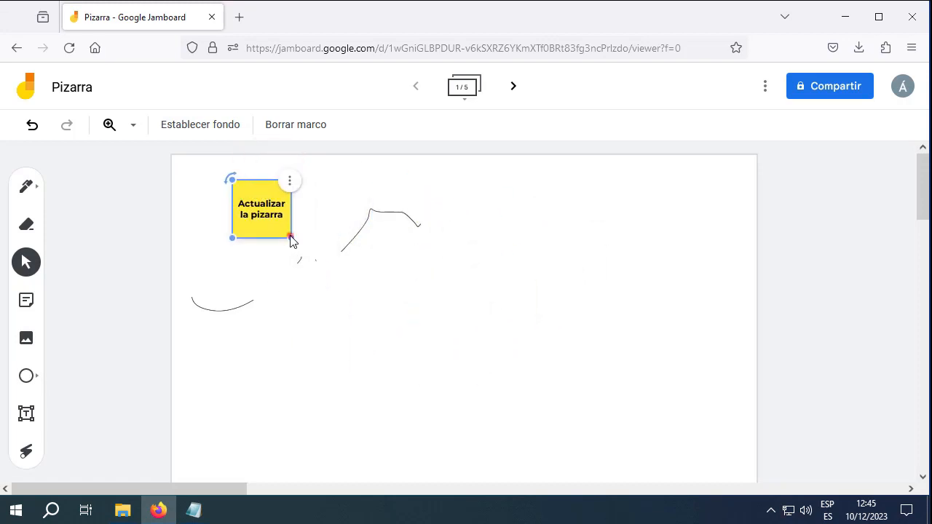
left_click_drag(291, 238, 404, 352)
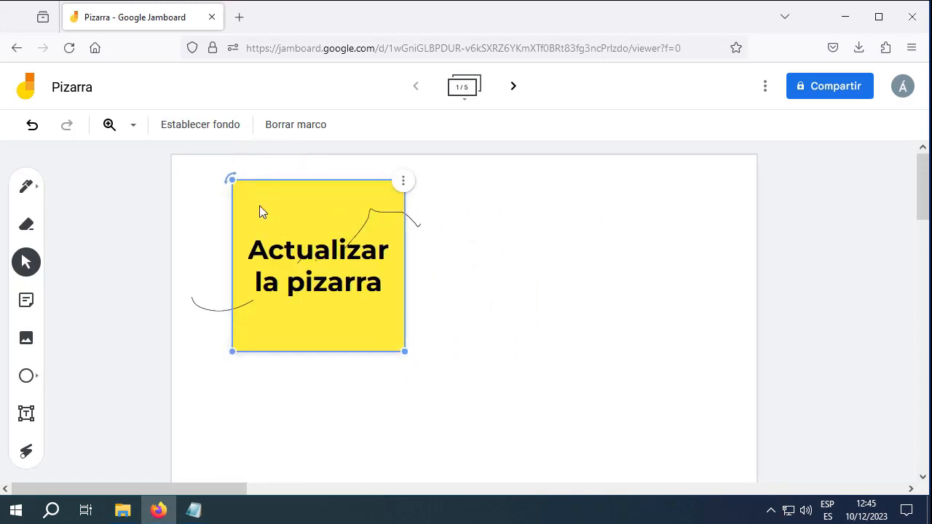
left_click(222, 177)
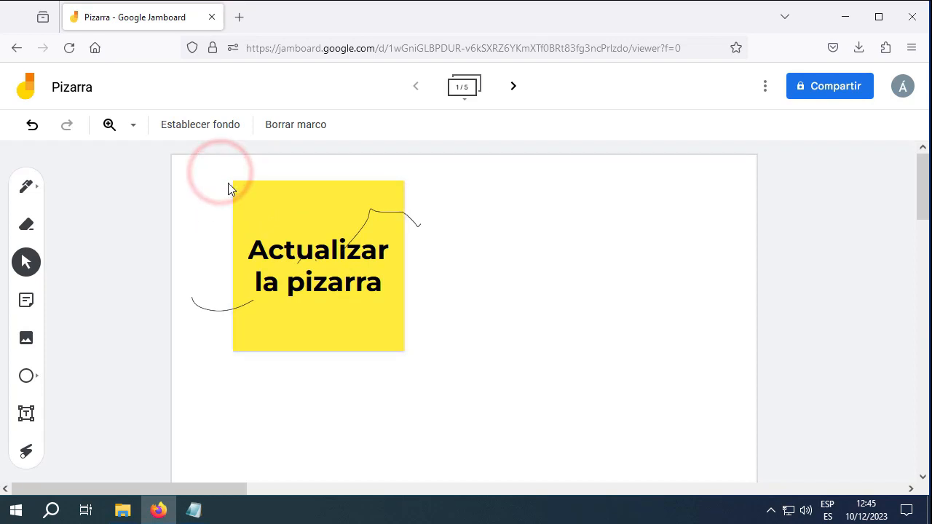
left_click_drag(236, 181, 275, 224)
left_click(26, 262)
left_click(270, 211)
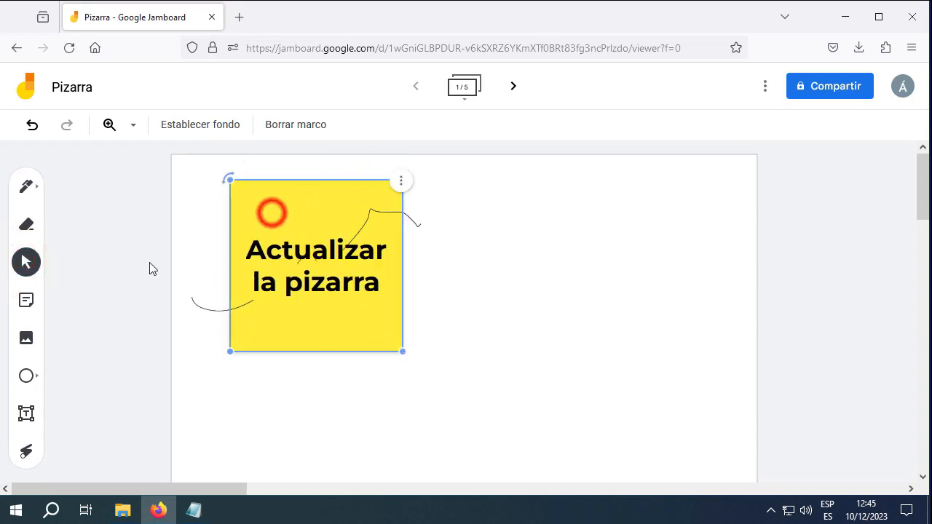
left_click(260, 214)
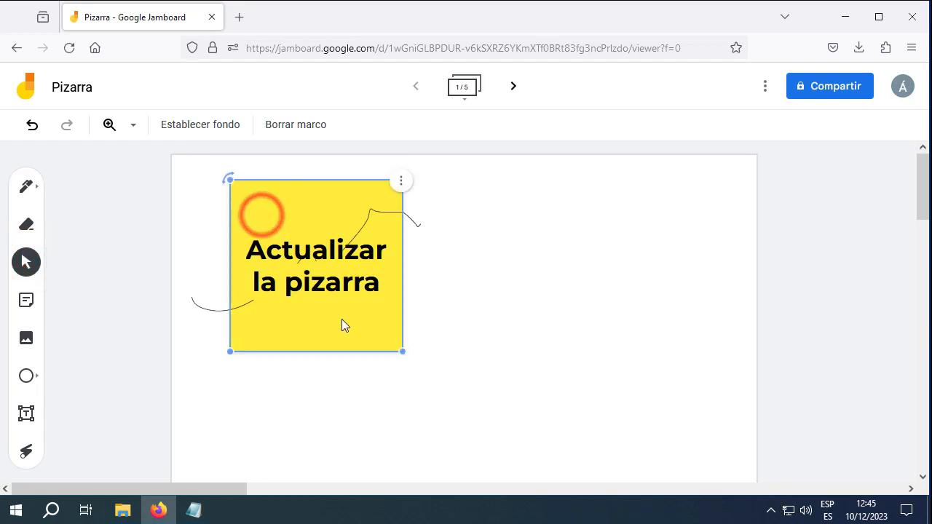
left_click(554, 324)
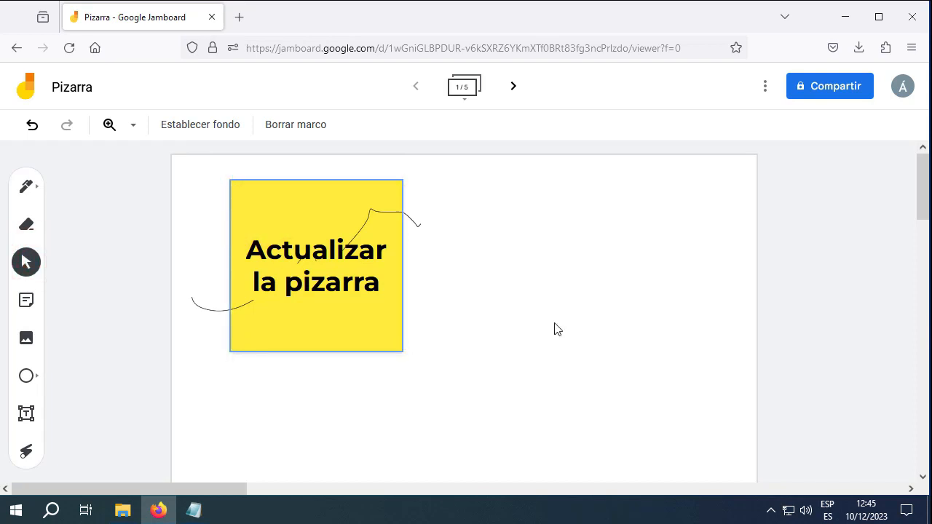
Delete the 'Actualizar la pizarra' note and select the new 'Recordatorio' note
key("Delete")
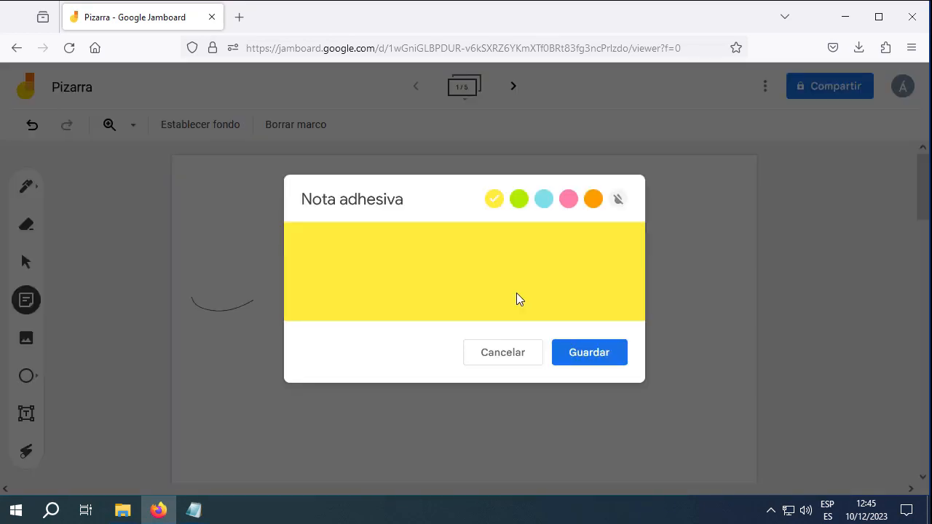
type("rdatorio")
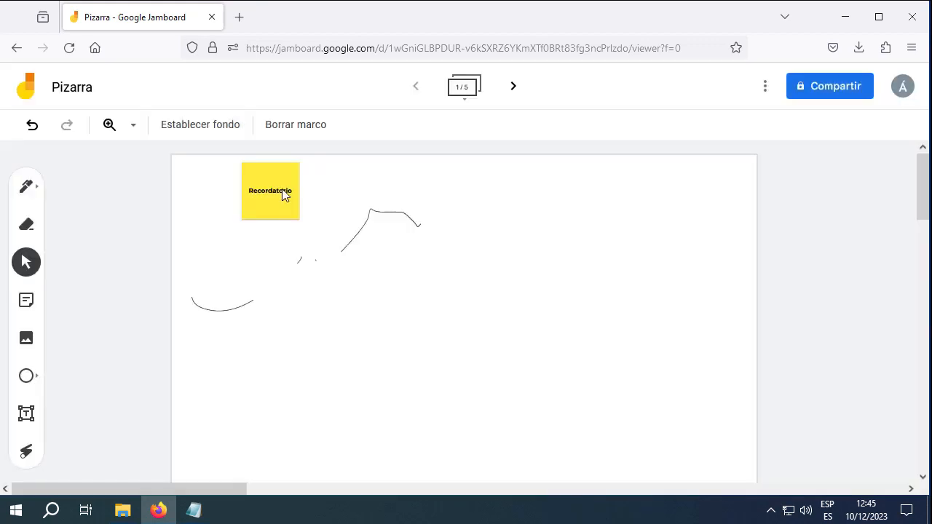
left_click(279, 204)
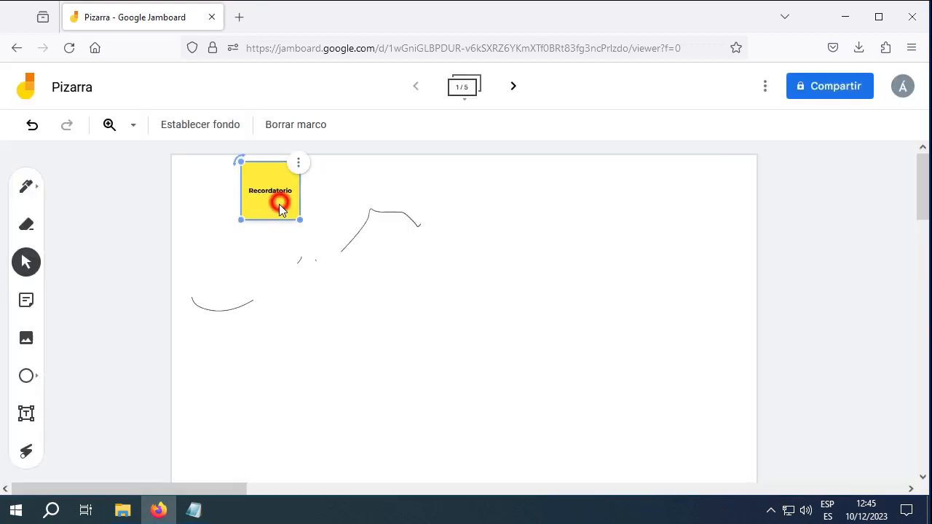
Edit the note to be green and read 'Recordatorio de hoy.'
left_click(297, 163)
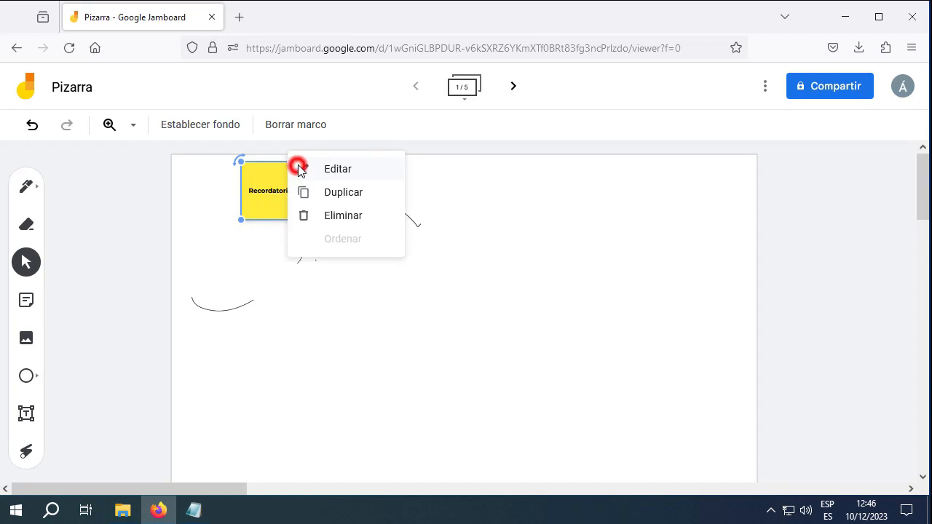
left_click(340, 170)
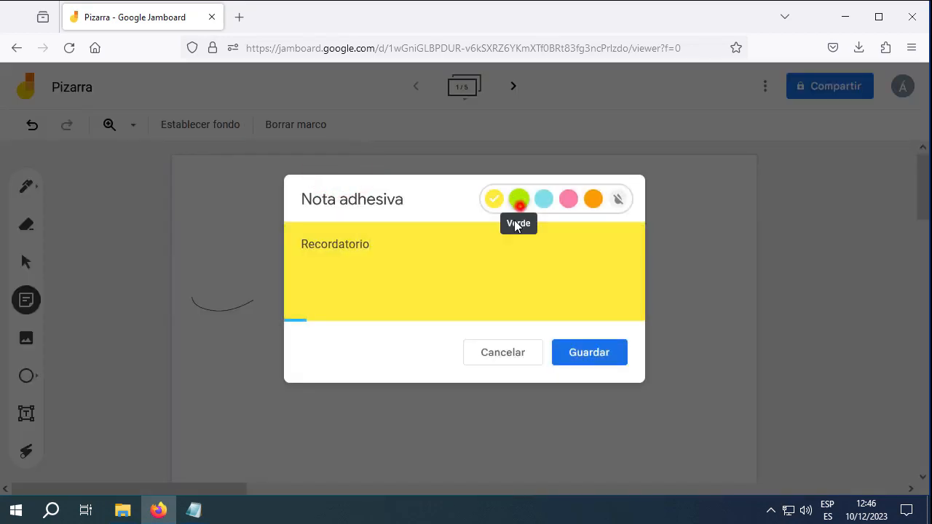
left_click(518, 199)
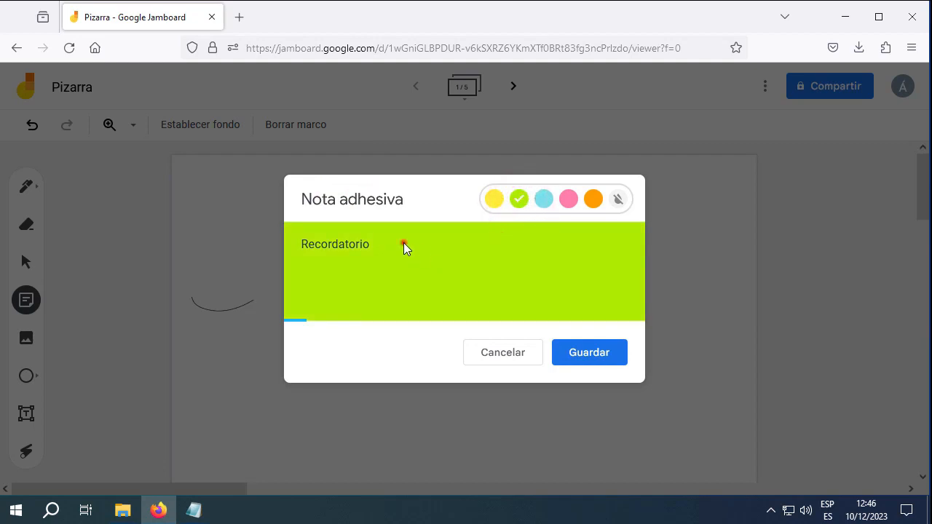
left_click_drag(404, 242, 281, 252)
left_click(391, 250)
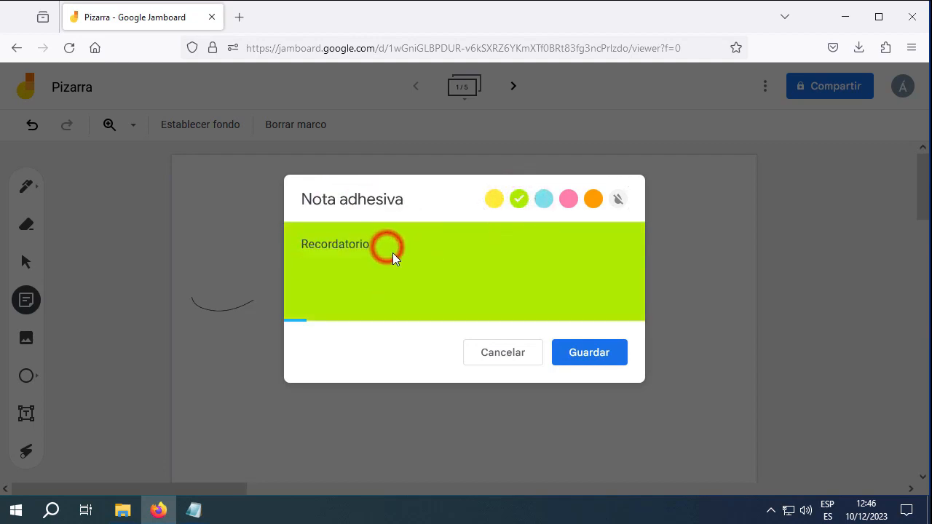
type("de hoy.")
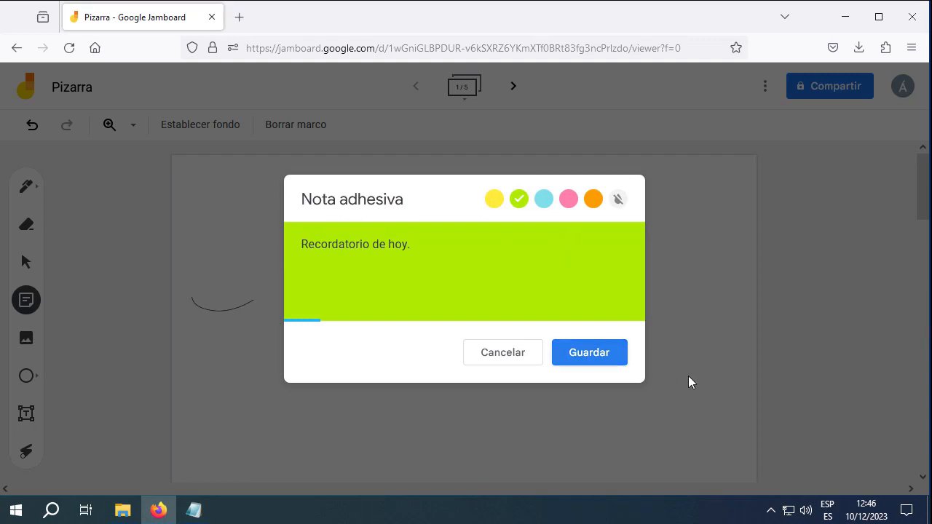
left_click(593, 350)
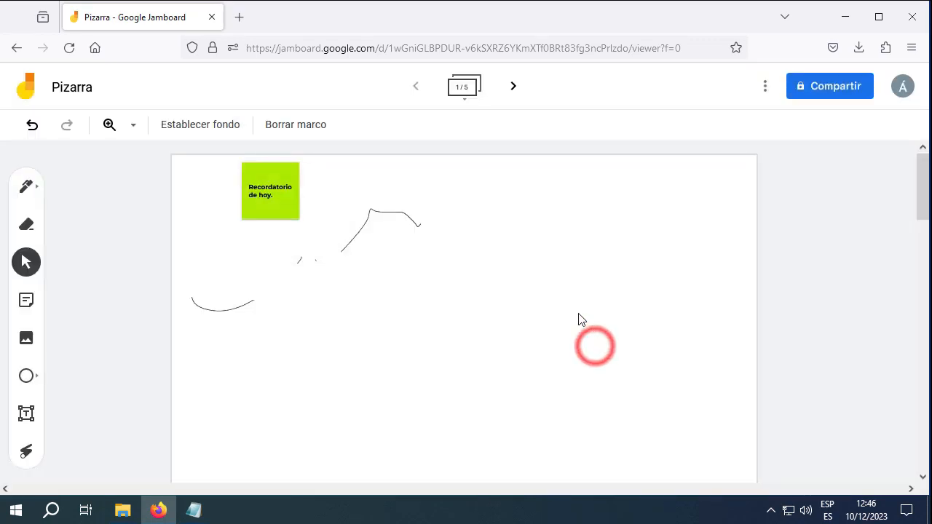
left_click(26, 338)
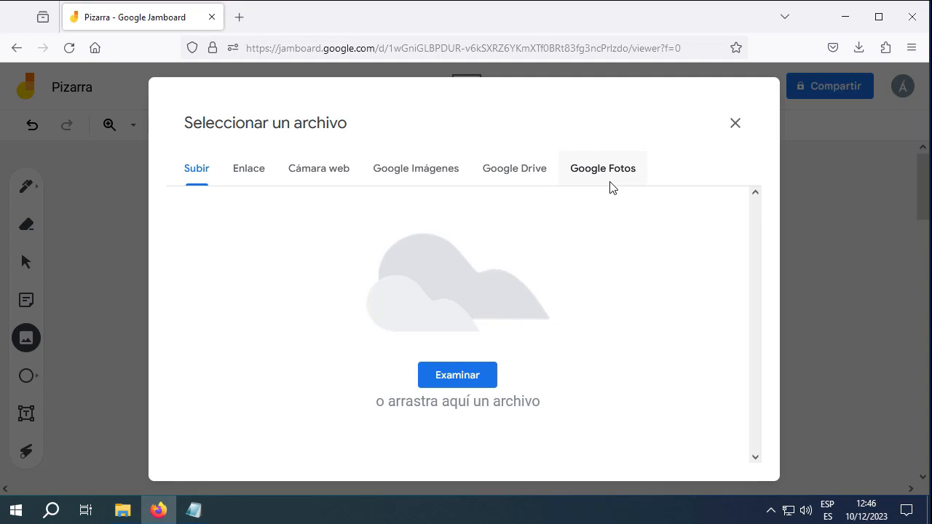
left_click(335, 79)
left_click(29, 377)
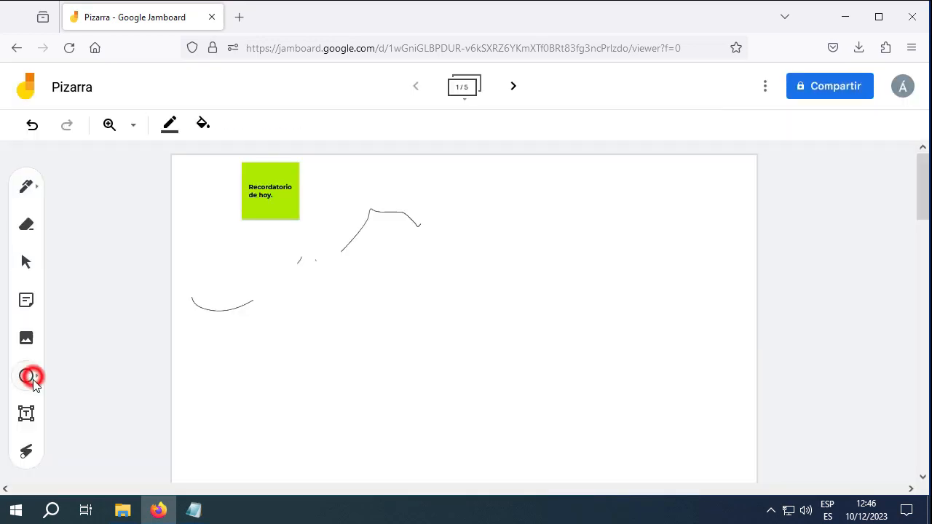
left_click(38, 377)
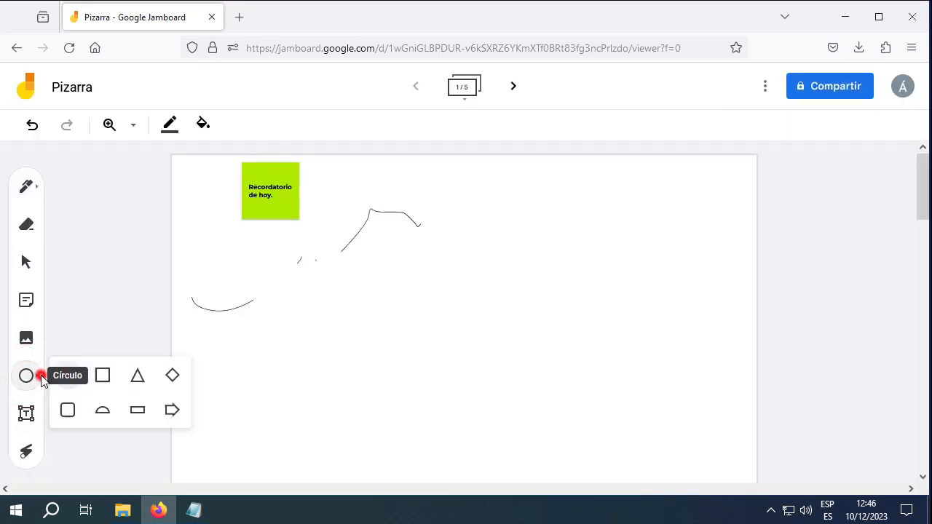
left_click(103, 376)
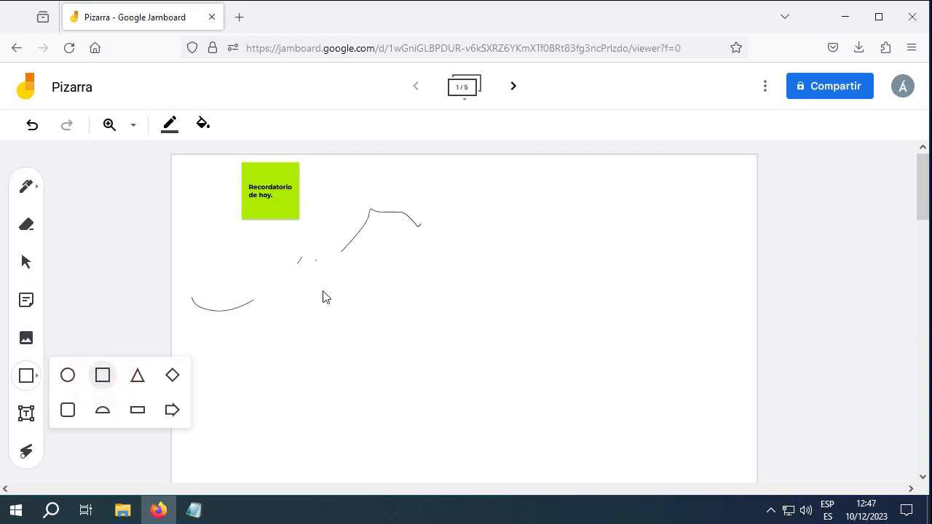
left_click_drag(322, 291, 423, 354)
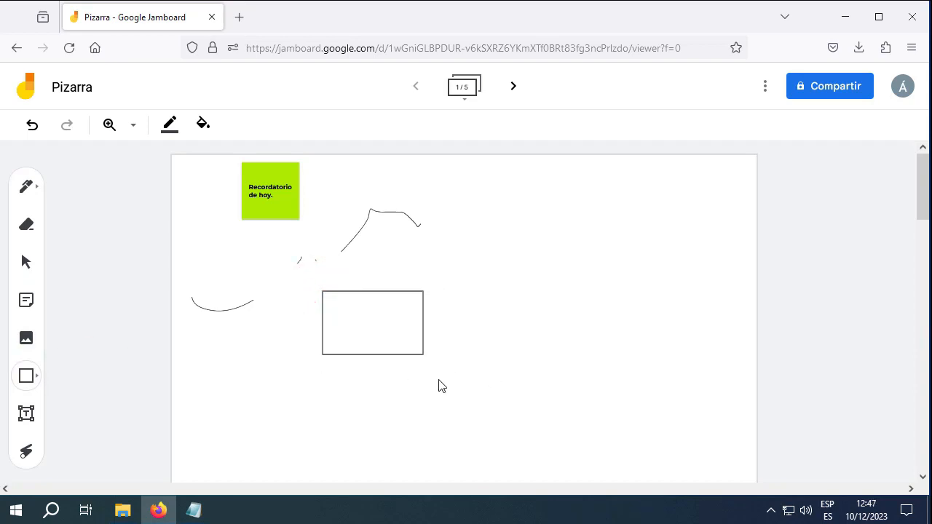
left_click_drag(439, 386, 522, 382)
left_click(495, 364)
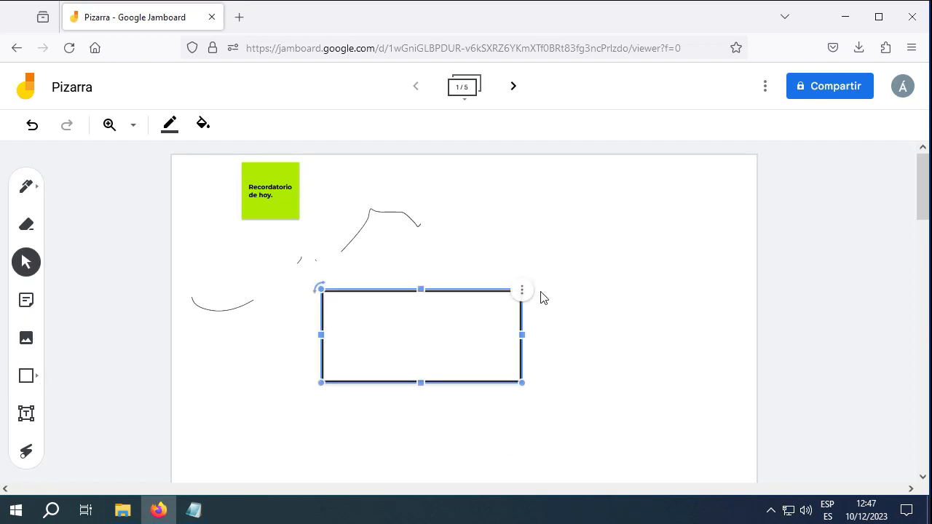
left_click_drag(522, 336, 633, 403)
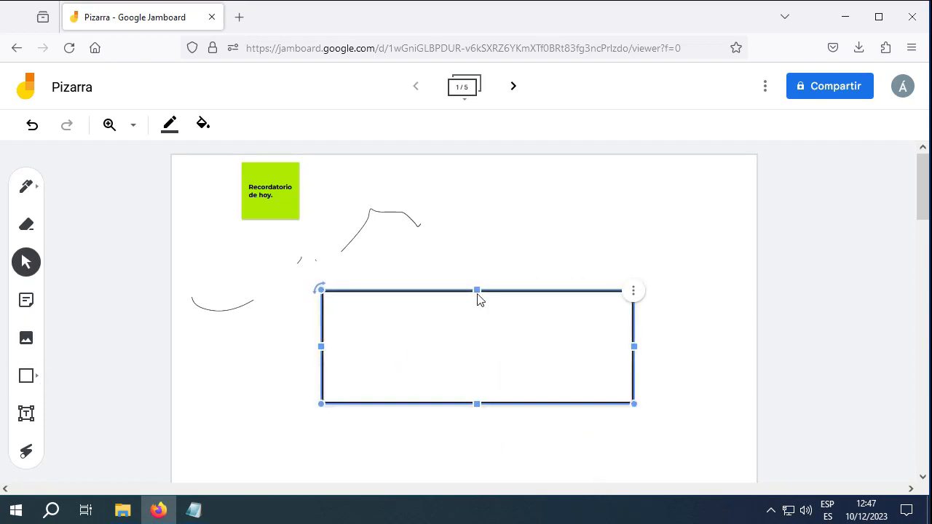
left_click_drag(490, 300, 568, 283)
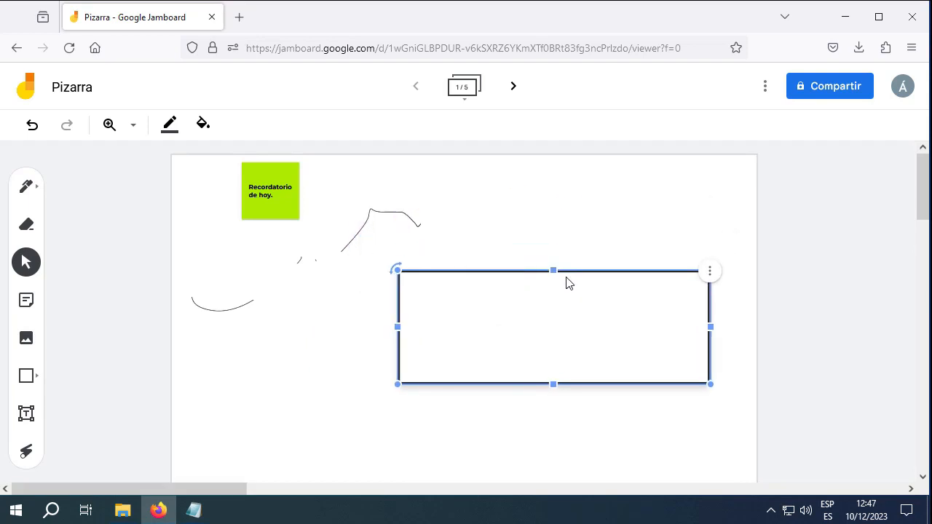
key("Delete")
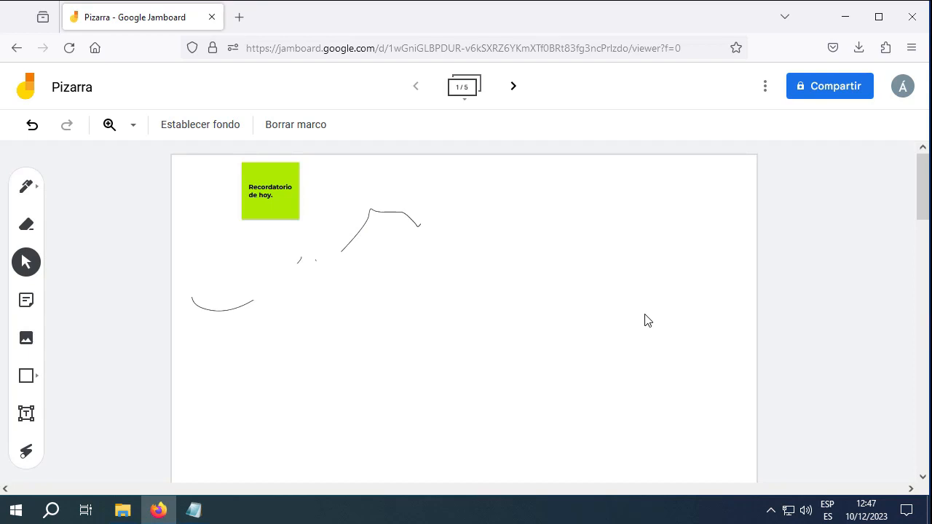
key("t")
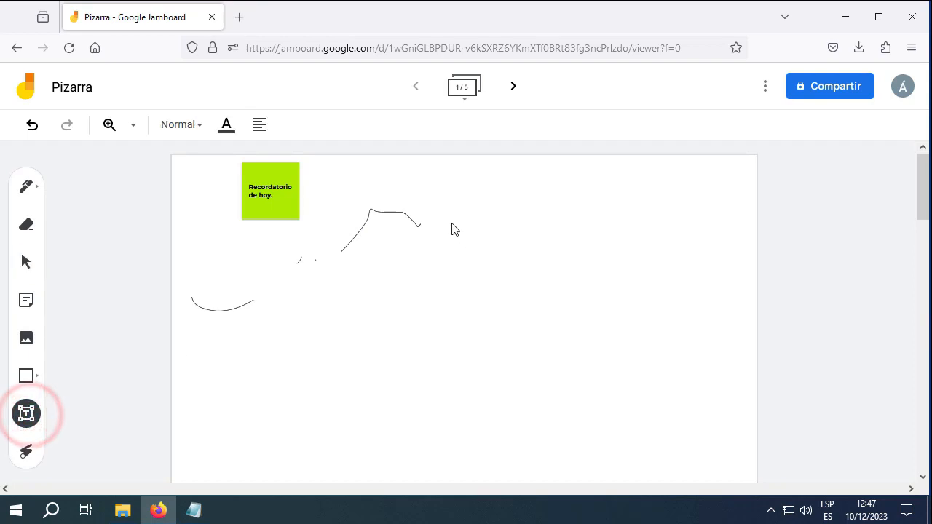
Add a text box reading 'Hola' to the right of the leftover strokes
left_click(449, 221)
left_click(493, 216)
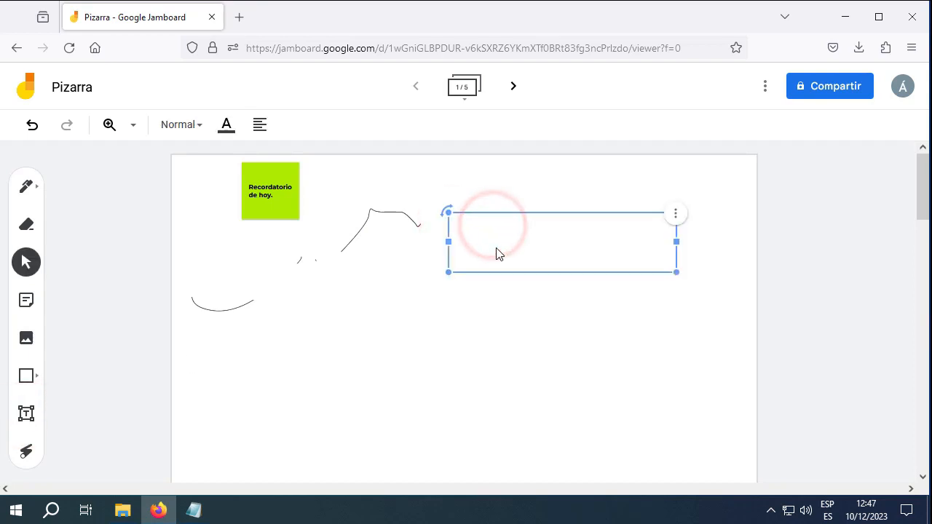
type("Hola")
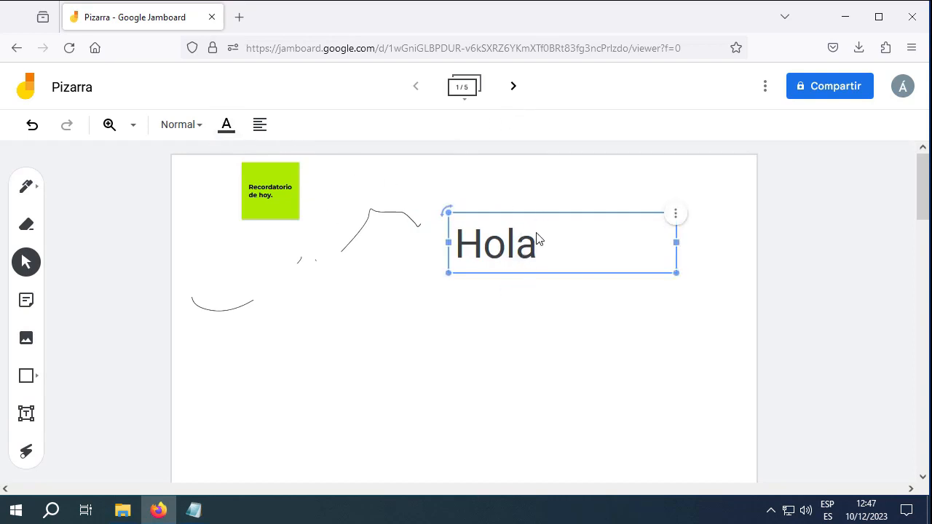
left_click_drag(540, 240, 454, 243)
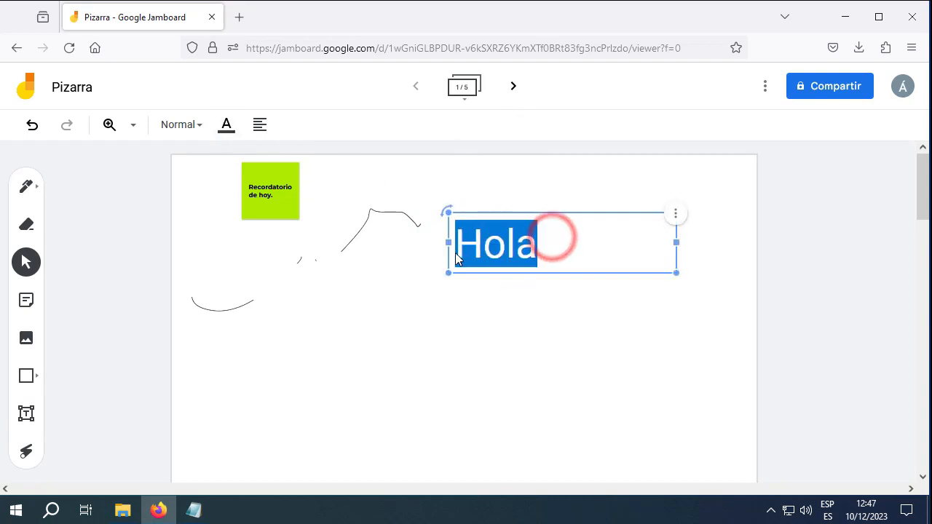
Look over Hola's style, colour and alignment options unchanged, then pick the Laser tool
left_click(197, 125)
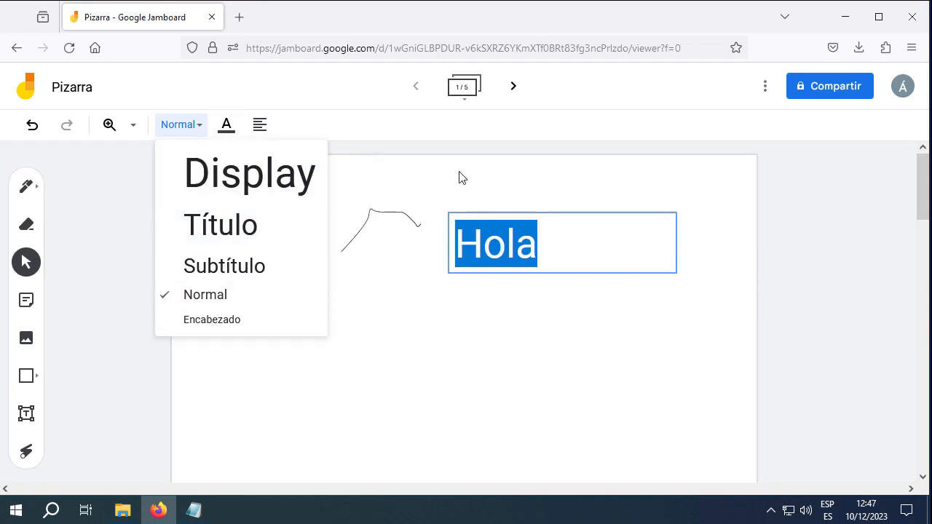
left_click(226, 125)
left_click(265, 127)
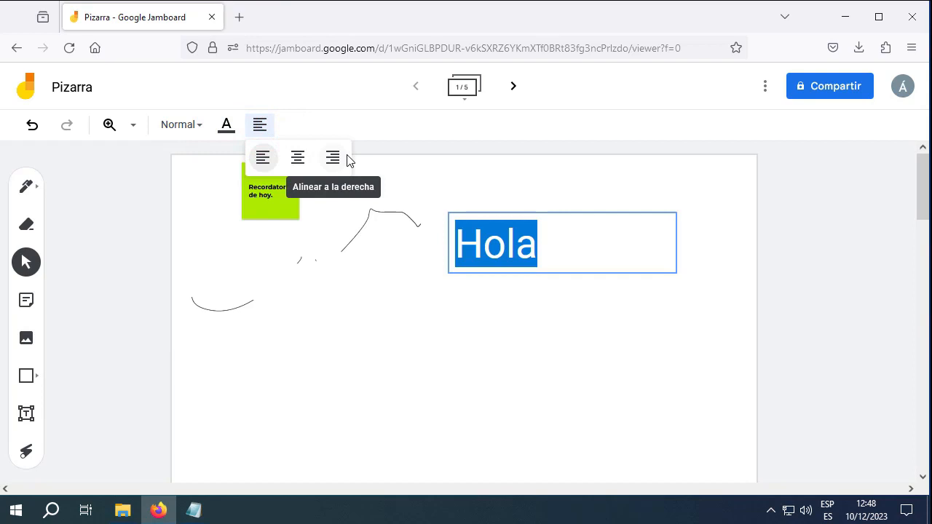
left_click(510, 336)
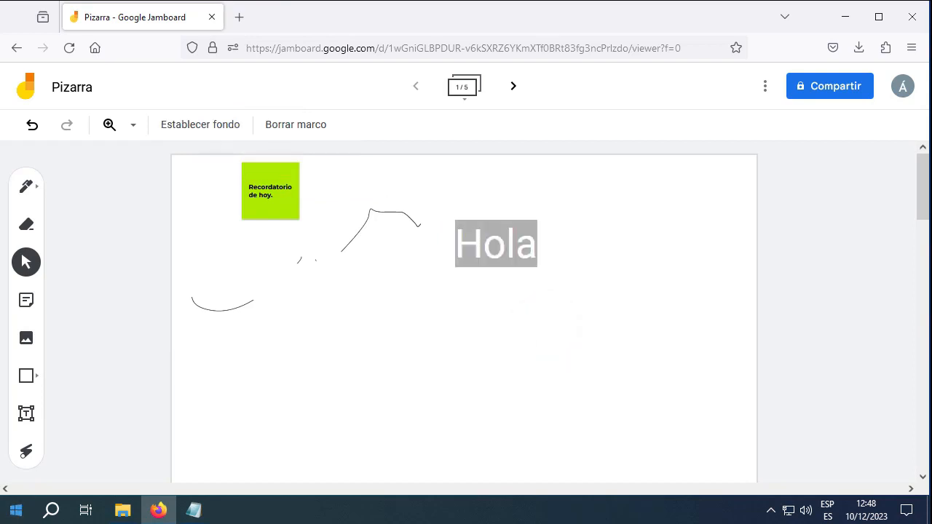
left_click(29, 457)
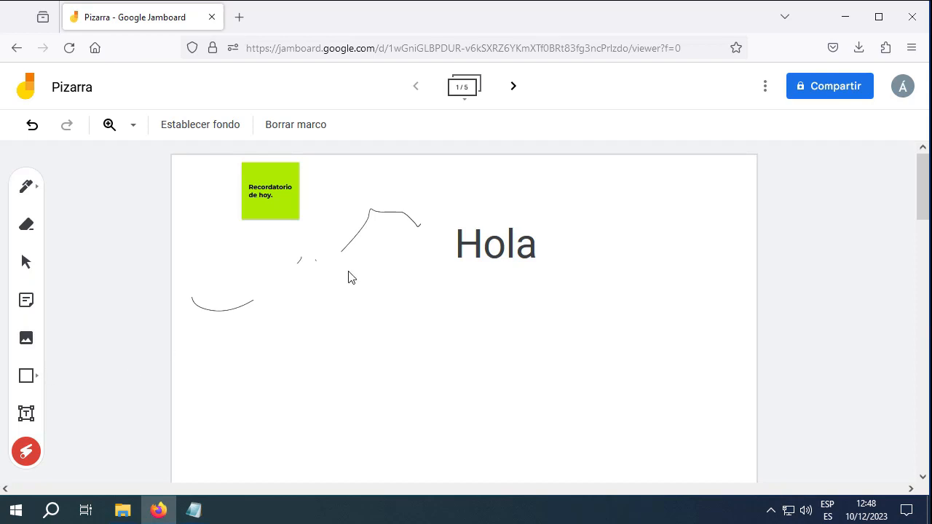
left_click_drag(280, 358, 457, 305)
left_click_drag(349, 299, 486, 299)
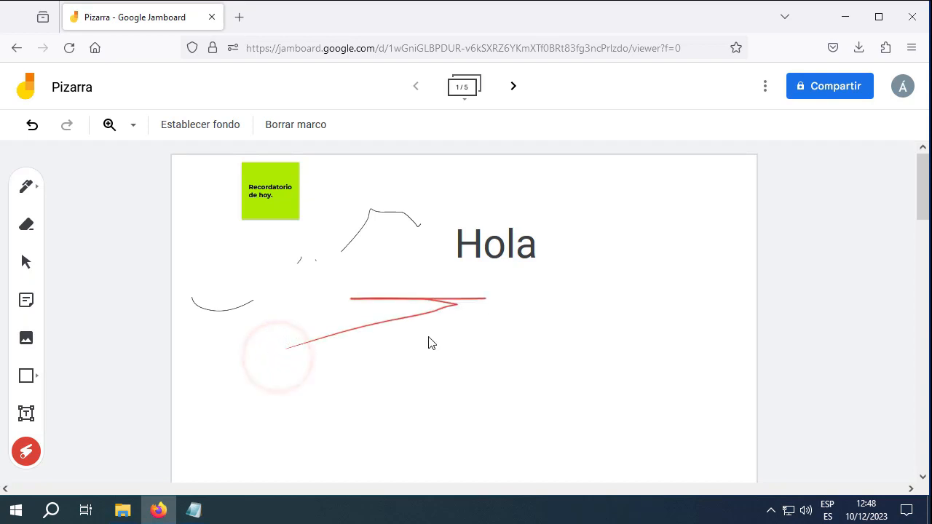
mouse_move(430, 337)
left_mouse_down()
mouse_move(487, 299)
mouse_move(530, 311)
mouse_move(528, 393)
left_mouse_up()
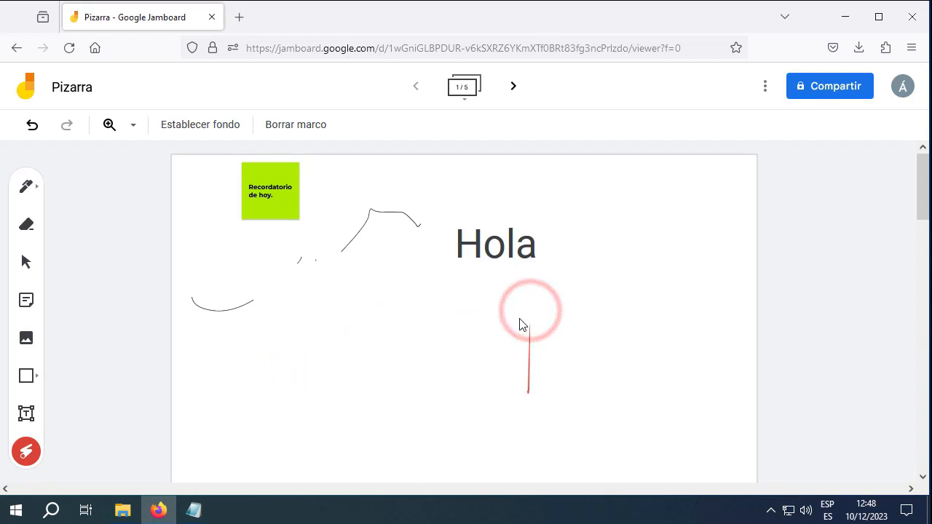
mouse_move(520, 321)
left_mouse_down()
mouse_move(676, 401)
mouse_move(481, 350)
mouse_move(509, 324)
left_mouse_up()
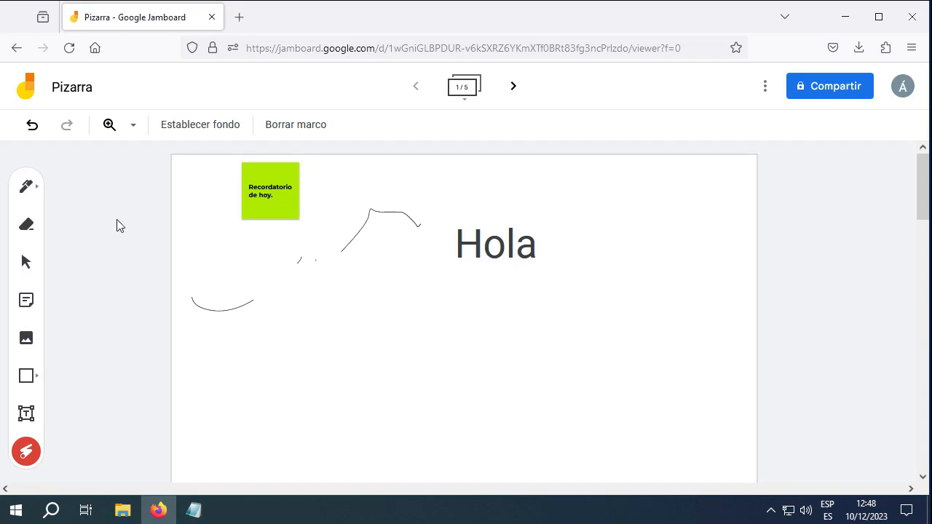
Set general access to 'Cualquier persona con el enlace' as Editor and copy the link
left_click(835, 87)
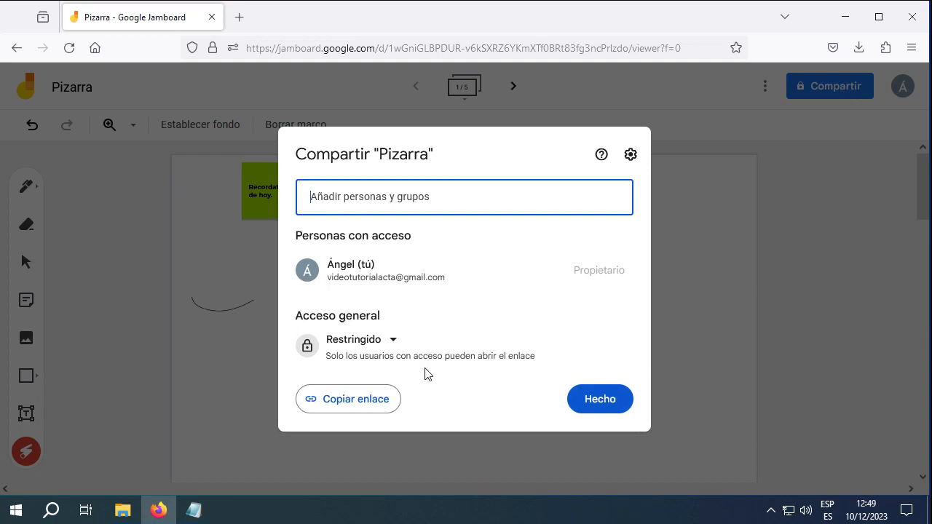
left_click(393, 342)
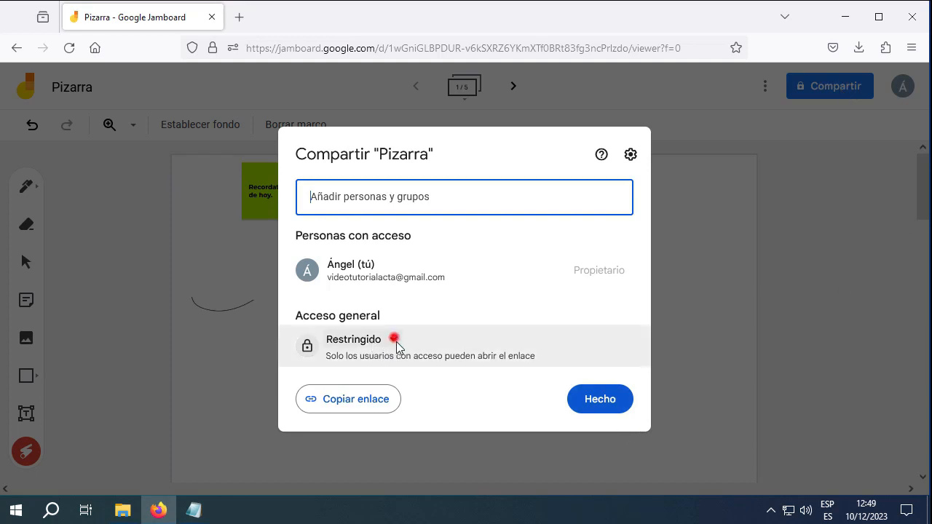
left_click(472, 409)
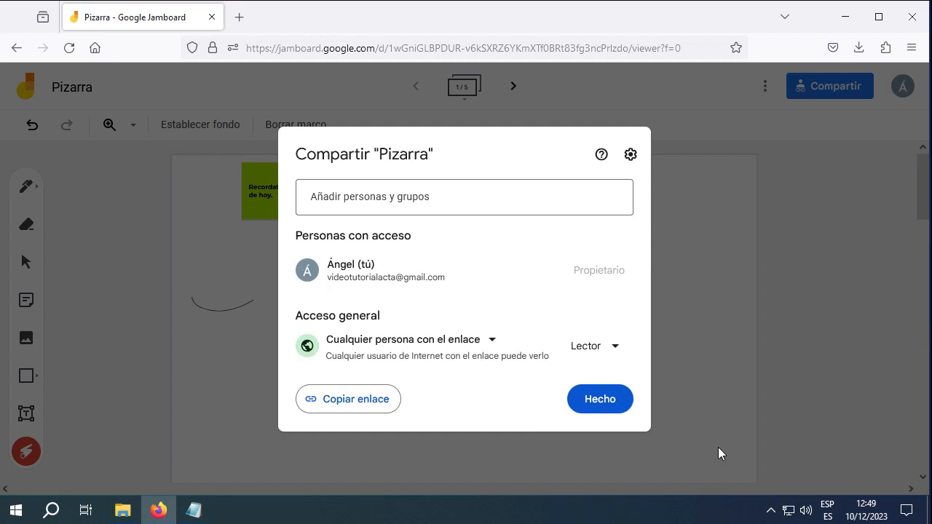
left_click(614, 347)
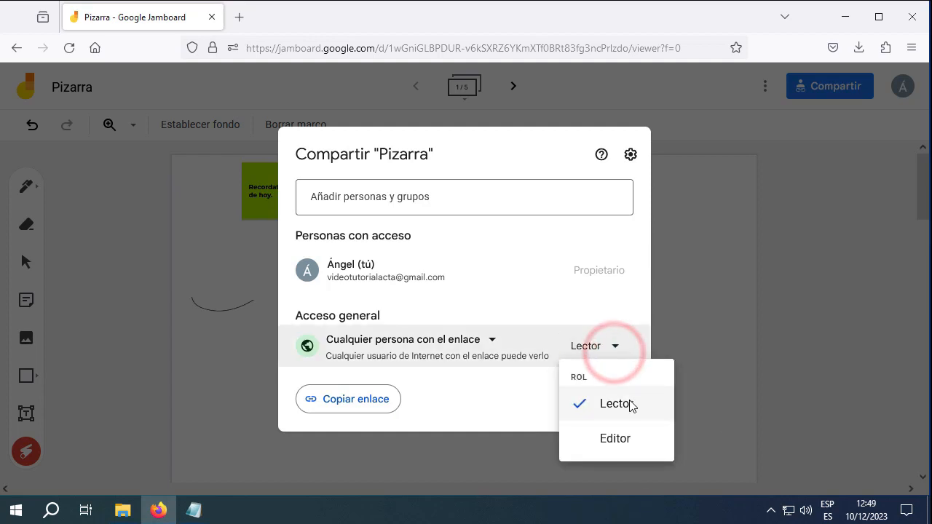
left_click(612, 442)
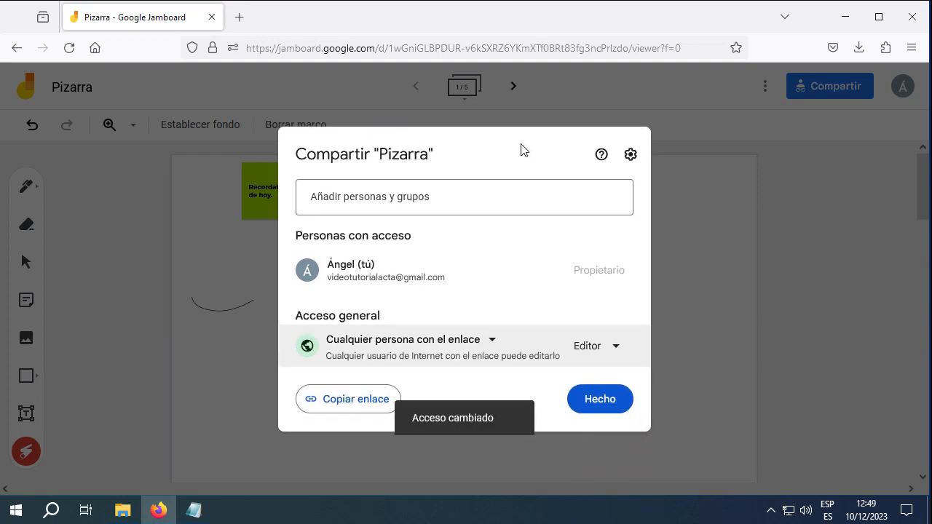
left_click(499, 151)
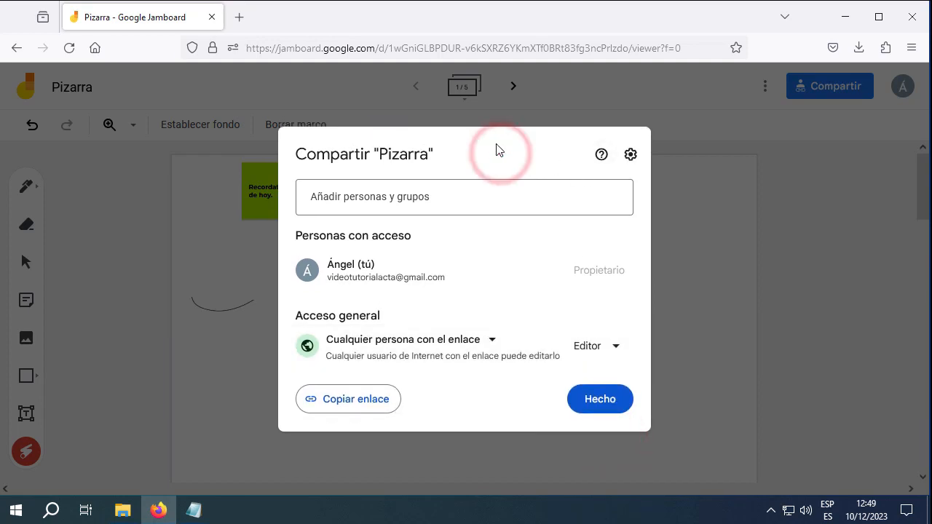
left_click(386, 404)
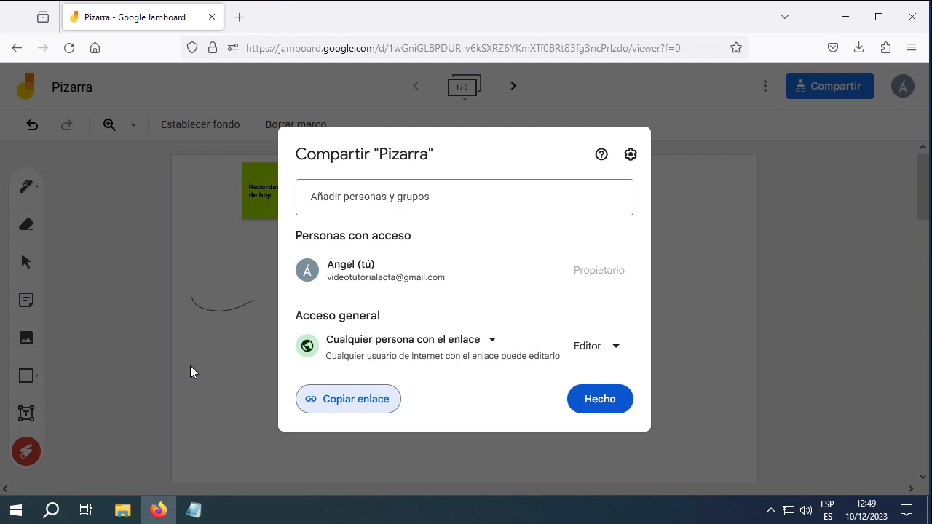
Paste the copied Pizarra edit link into the untitled Notepad note
left_click(366, 398)
key("alt+Tab")
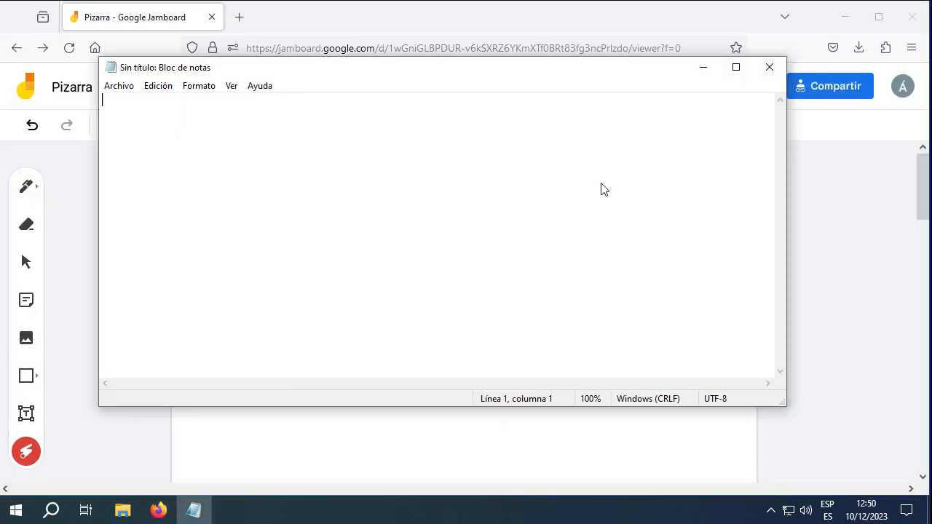
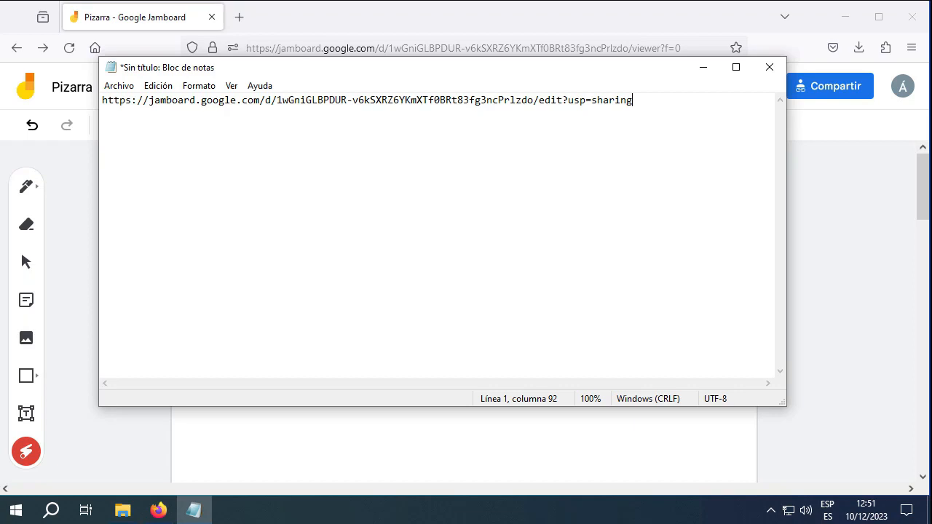
Open a new Firefox window from the taskbar and sign out of the Google account there
left_click(311, 15)
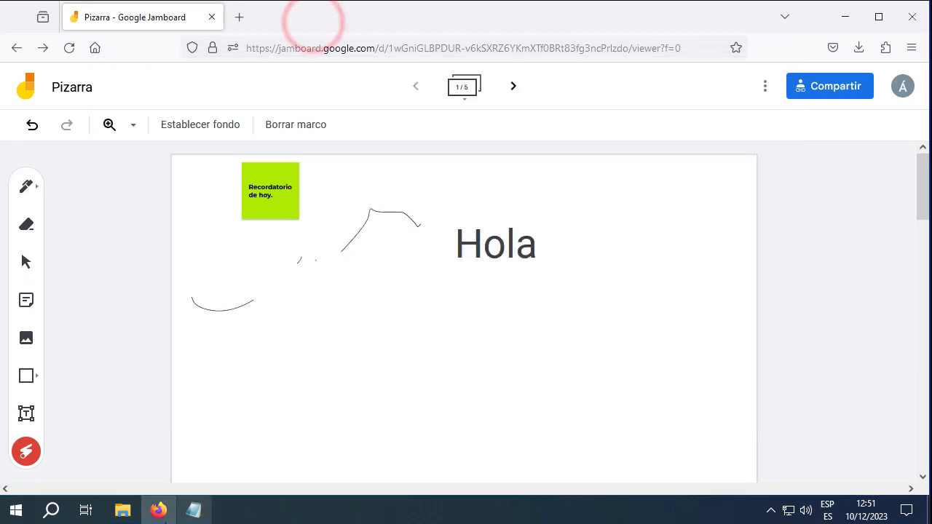
right_click(160, 513)
left_click(166, 379)
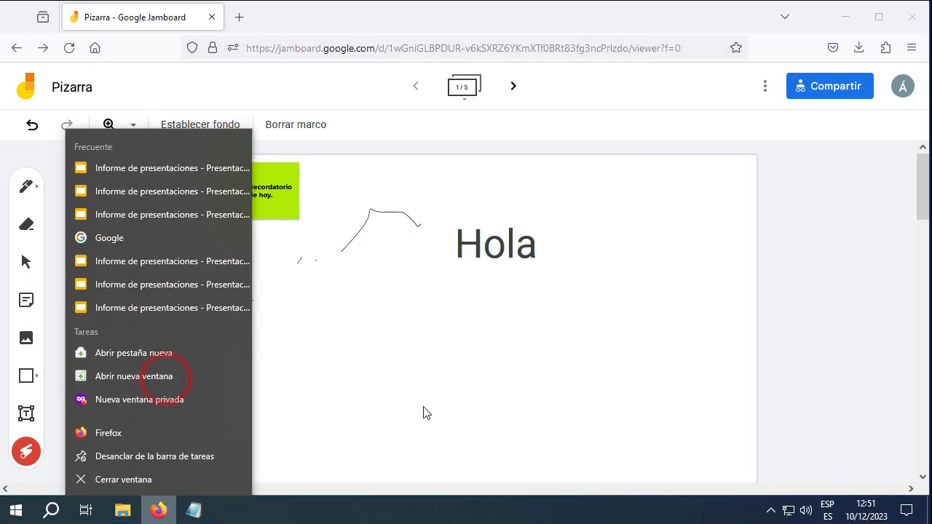
left_click(906, 86)
left_click(832, 307)
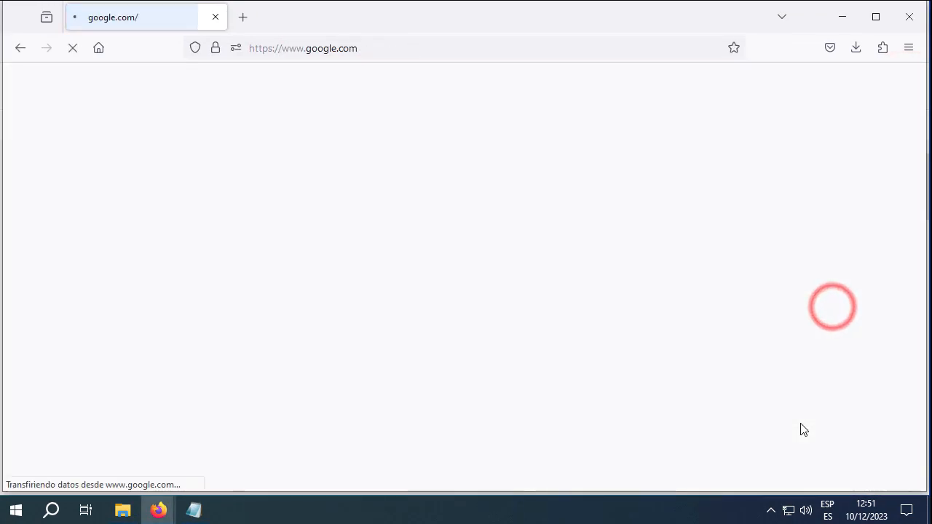
Load the shared Pizarra link in the new window and place it on the screen's right half
left_click(373, 56)
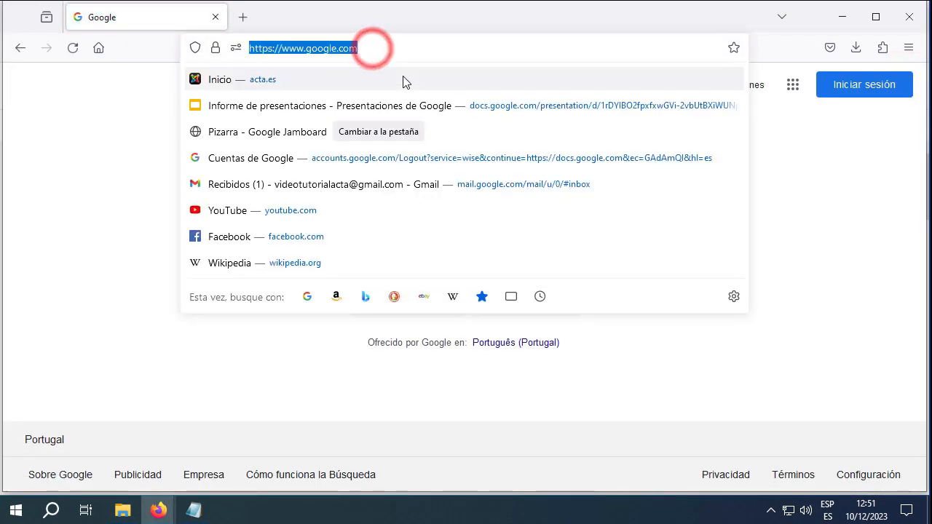
key("Return")
left_click_drag(347, 22, 931, 211)
Put the original window on the left half and reload its Pizarra board after the error
left_click(207, 204)
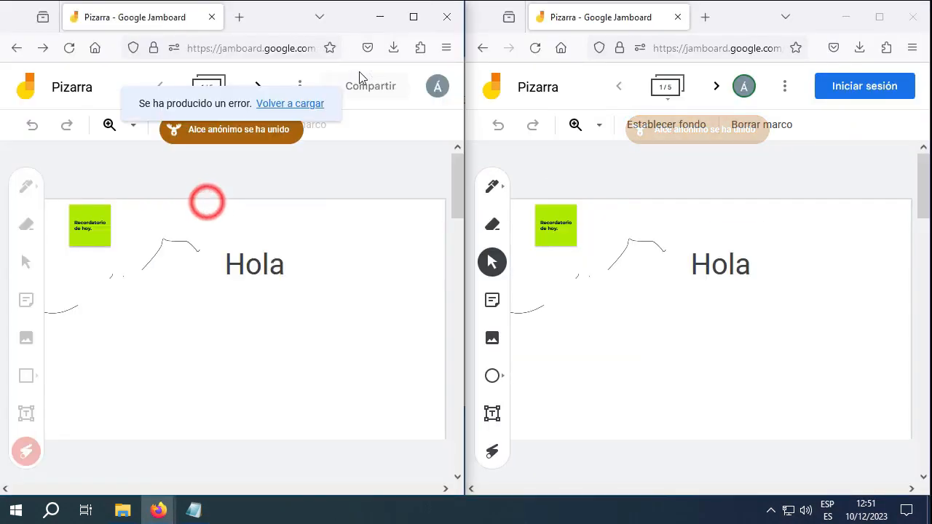
left_click(438, 89)
left_click(288, 104)
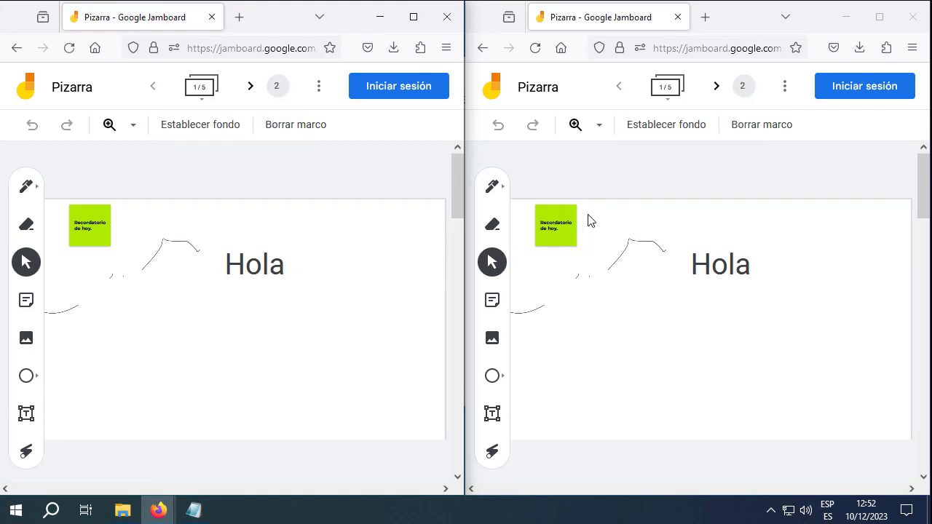
Confirm both windows list two viewers, and switch the left window to the laser pointer
left_click(279, 86)
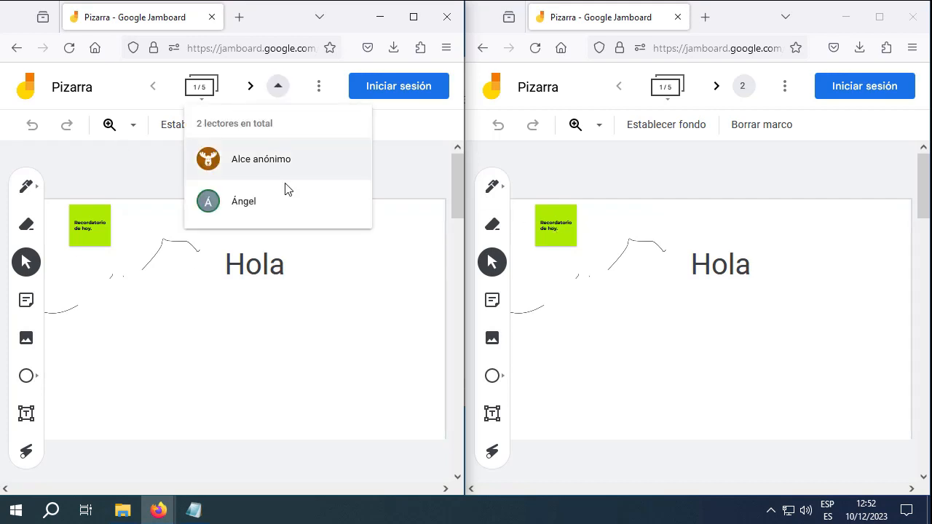
left_click(742, 86)
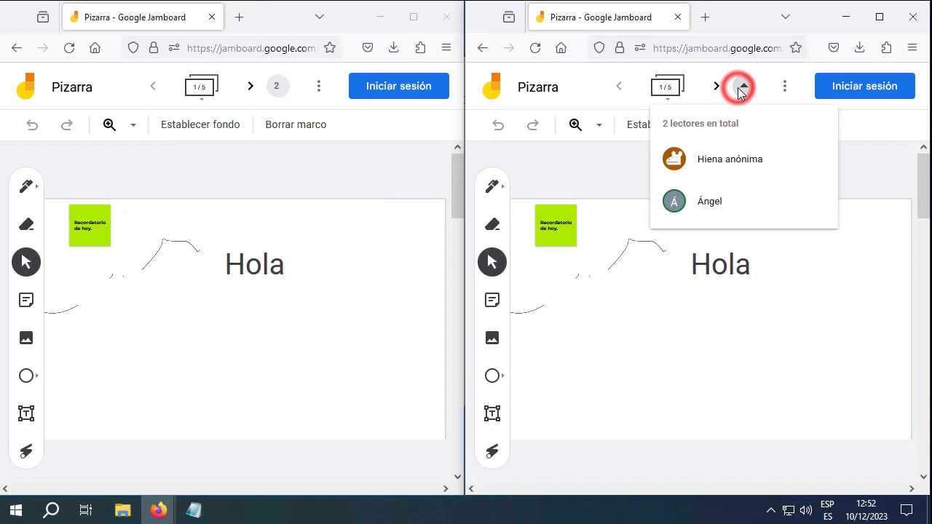
left_click(812, 290)
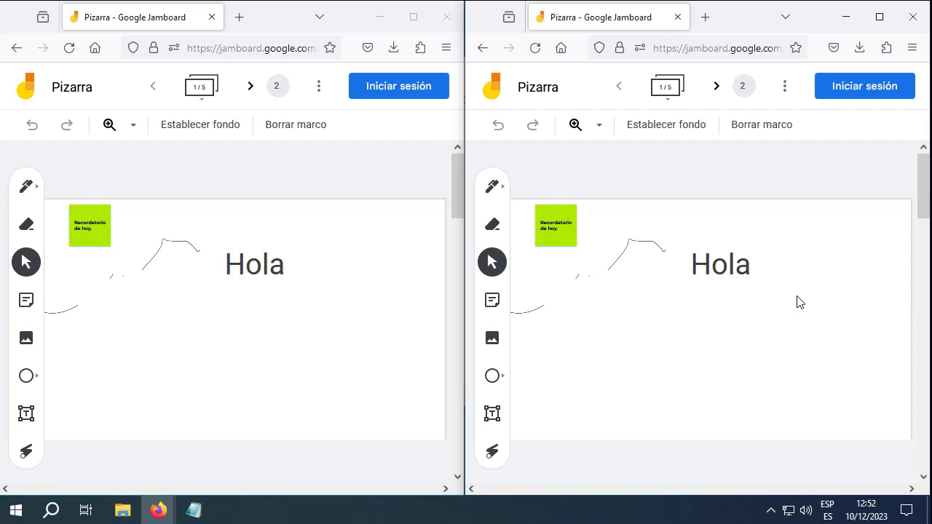
left_click(27, 451)
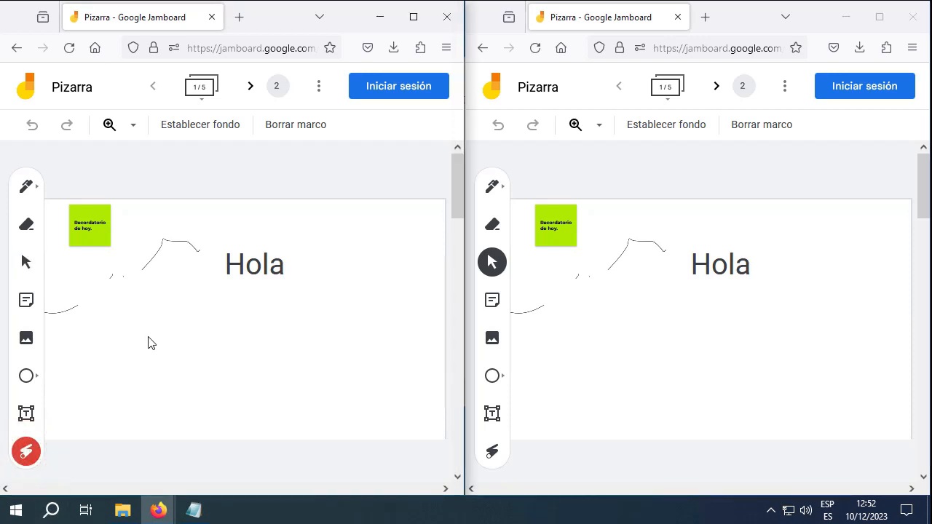
In the left window, sweep a laser trail, then draw a rectangle below-left of 'Hola'
left_click(109, 379)
left_click_drag(144, 352, 214, 345)
left_click(29, 377)
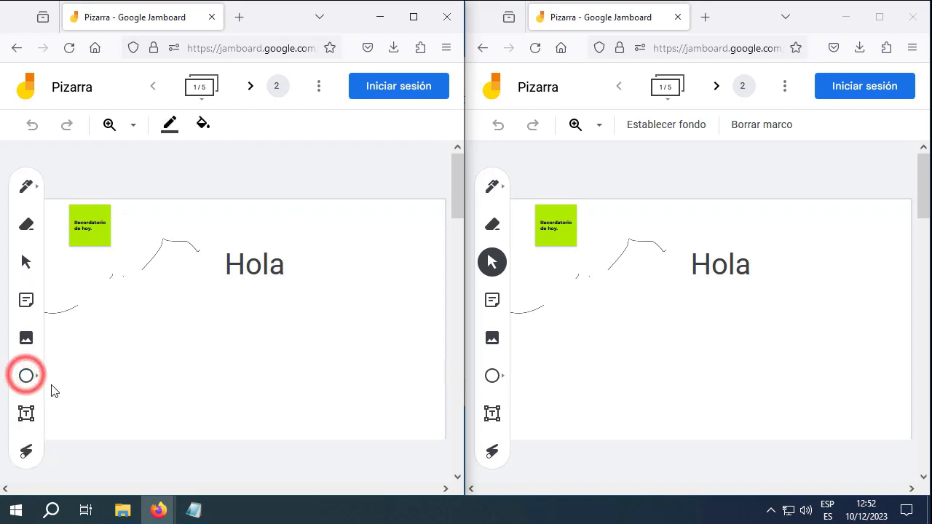
left_click(102, 375)
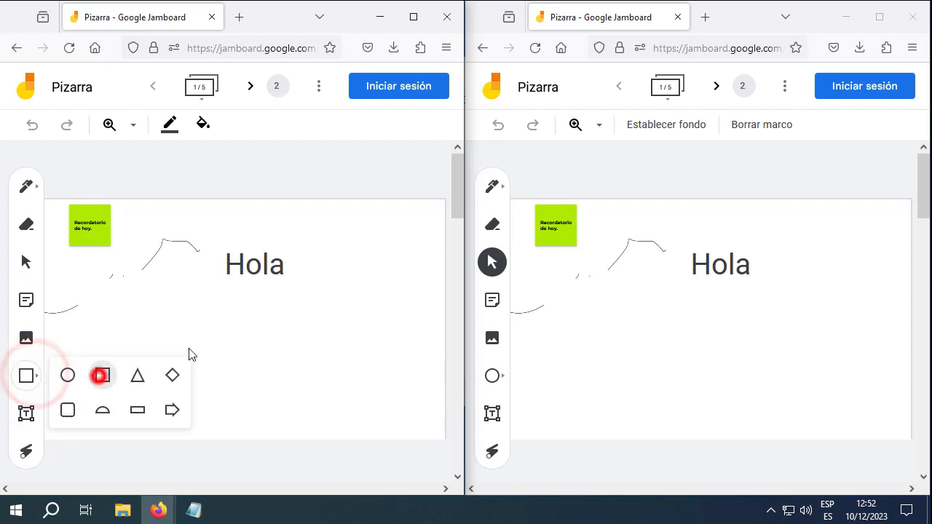
left_click_drag(214, 312, 363, 384)
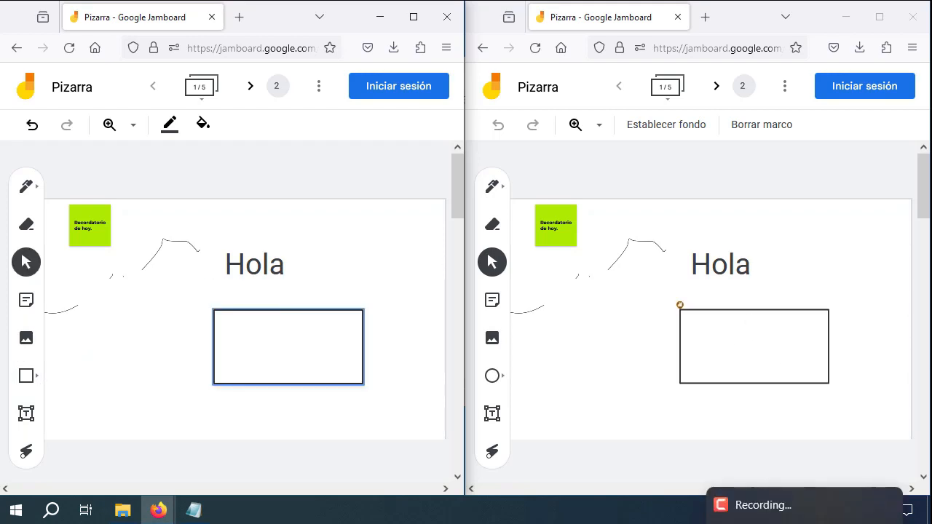
In the right window, draw a freehand pen circle below the sticky note
left_click(492, 187)
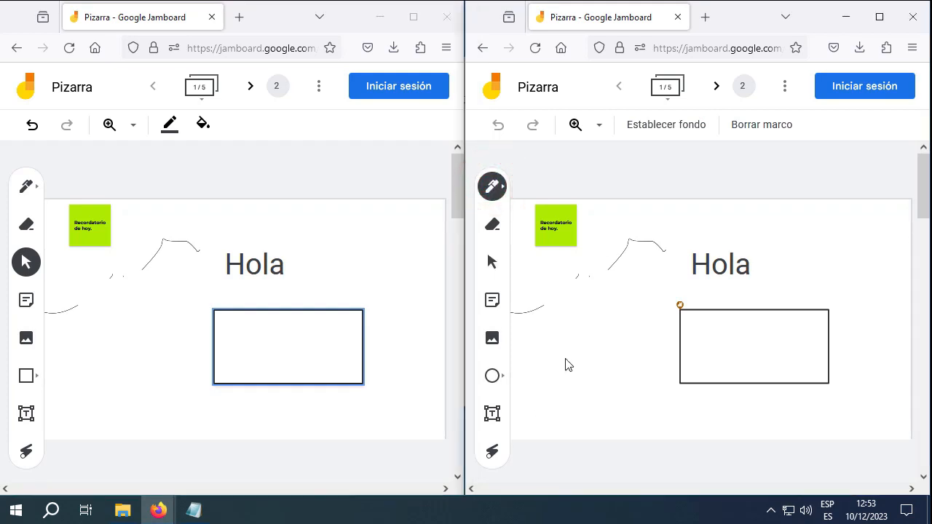
left_click_drag(606, 320, 535, 380)
mouse_move(575, 411)
left_mouse_down()
mouse_move(629, 337)
mouse_move(613, 324)
left_mouse_up()
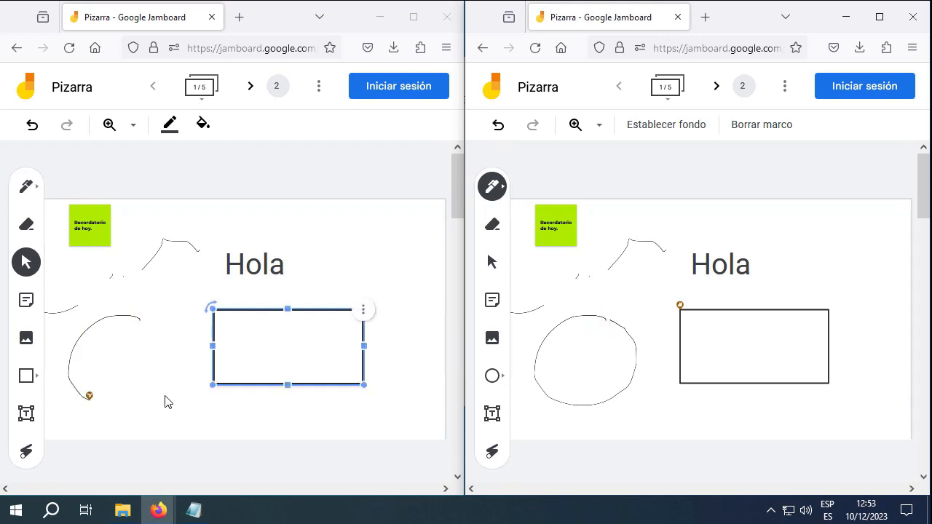